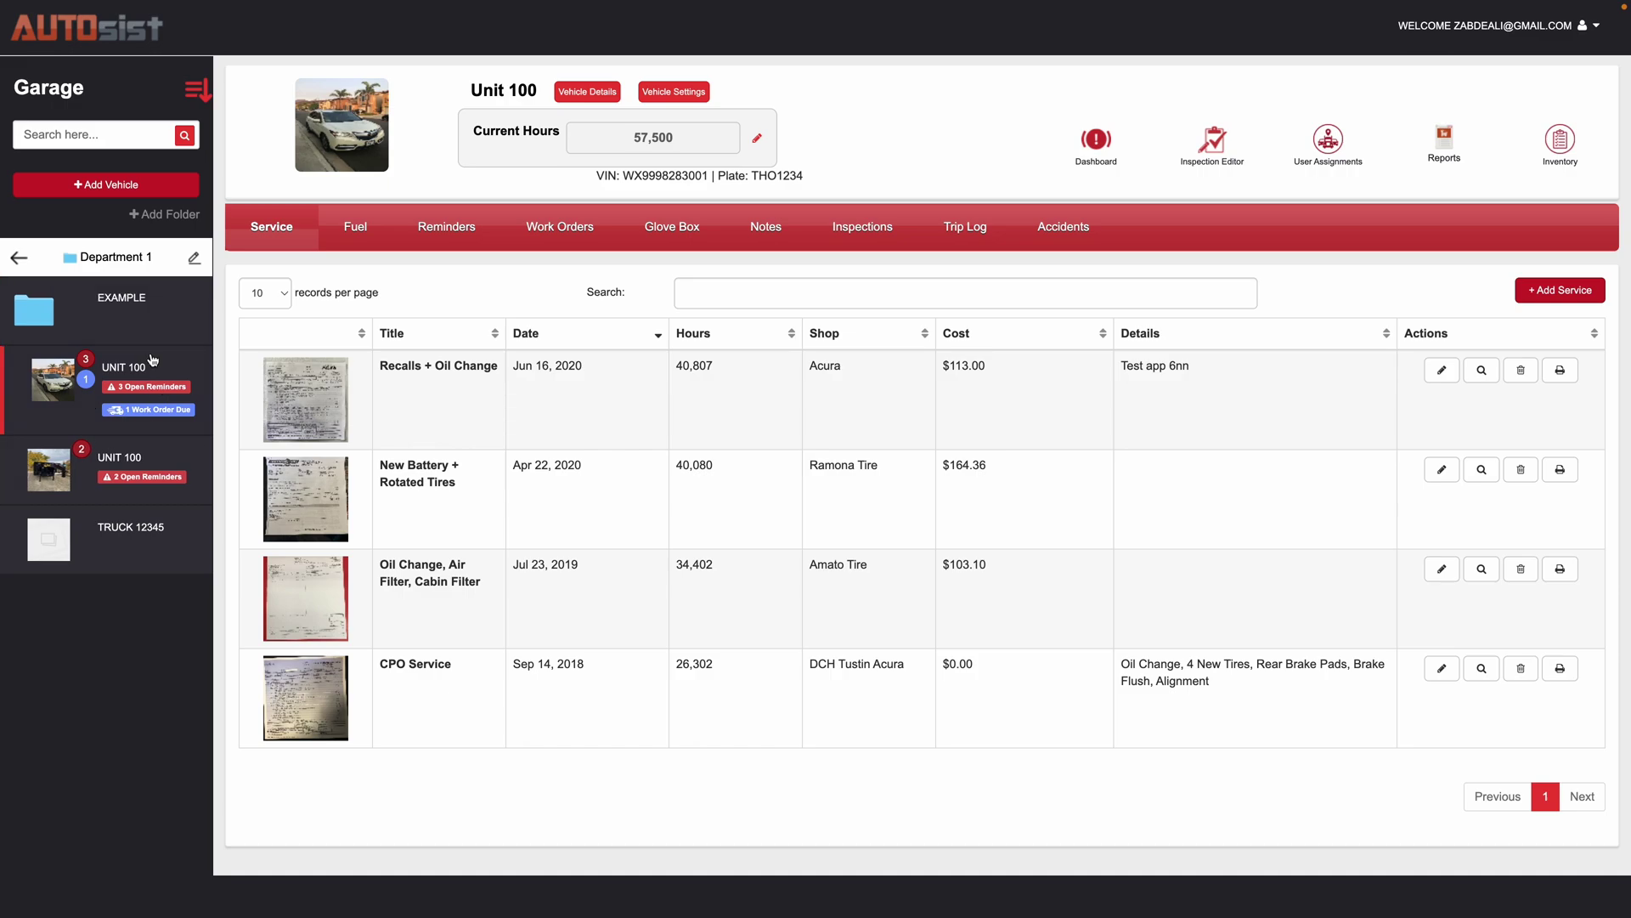
Step: From the portal home page, open vehicle Unit 100 in the Department 1 folder
left_click(117, 44)
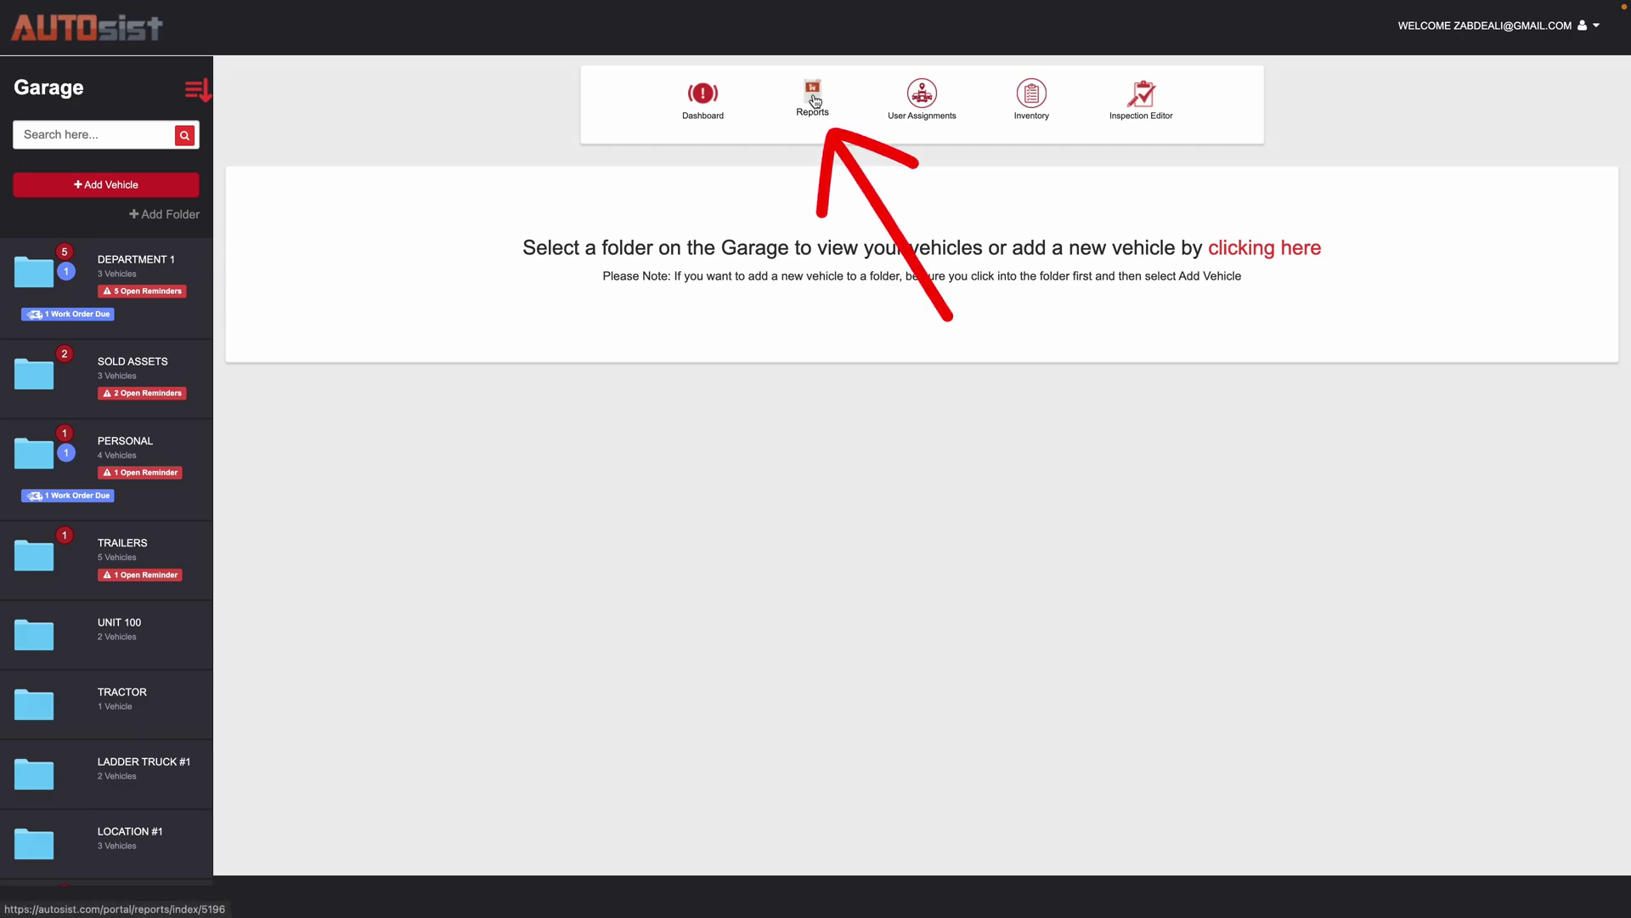
left_click(1504, 34)
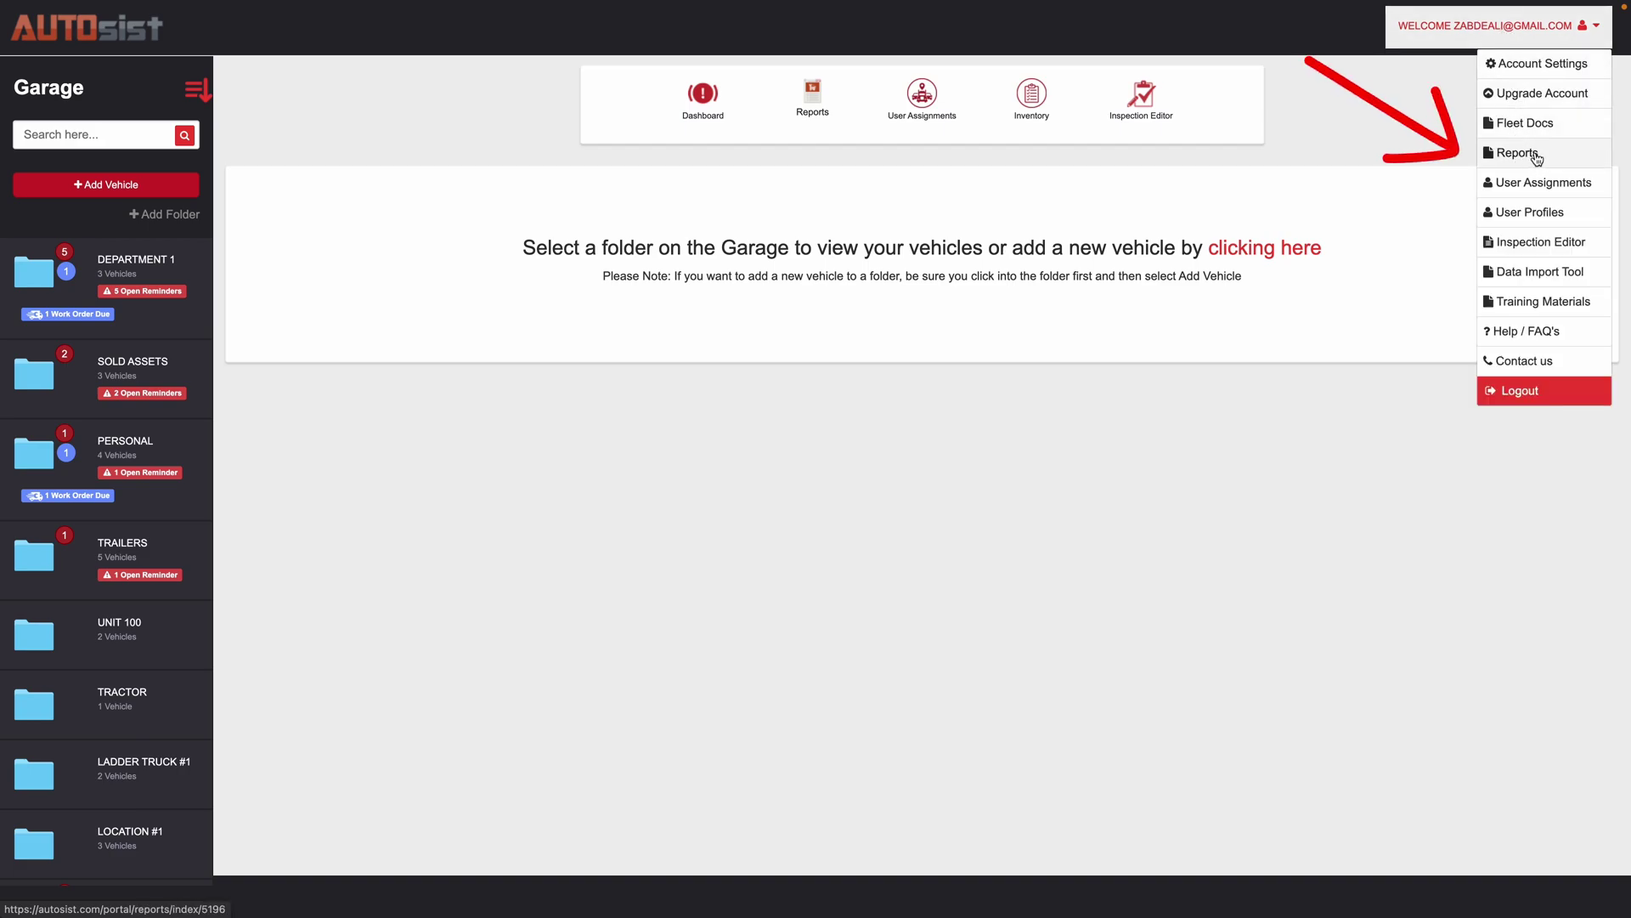
left_click(1343, 175)
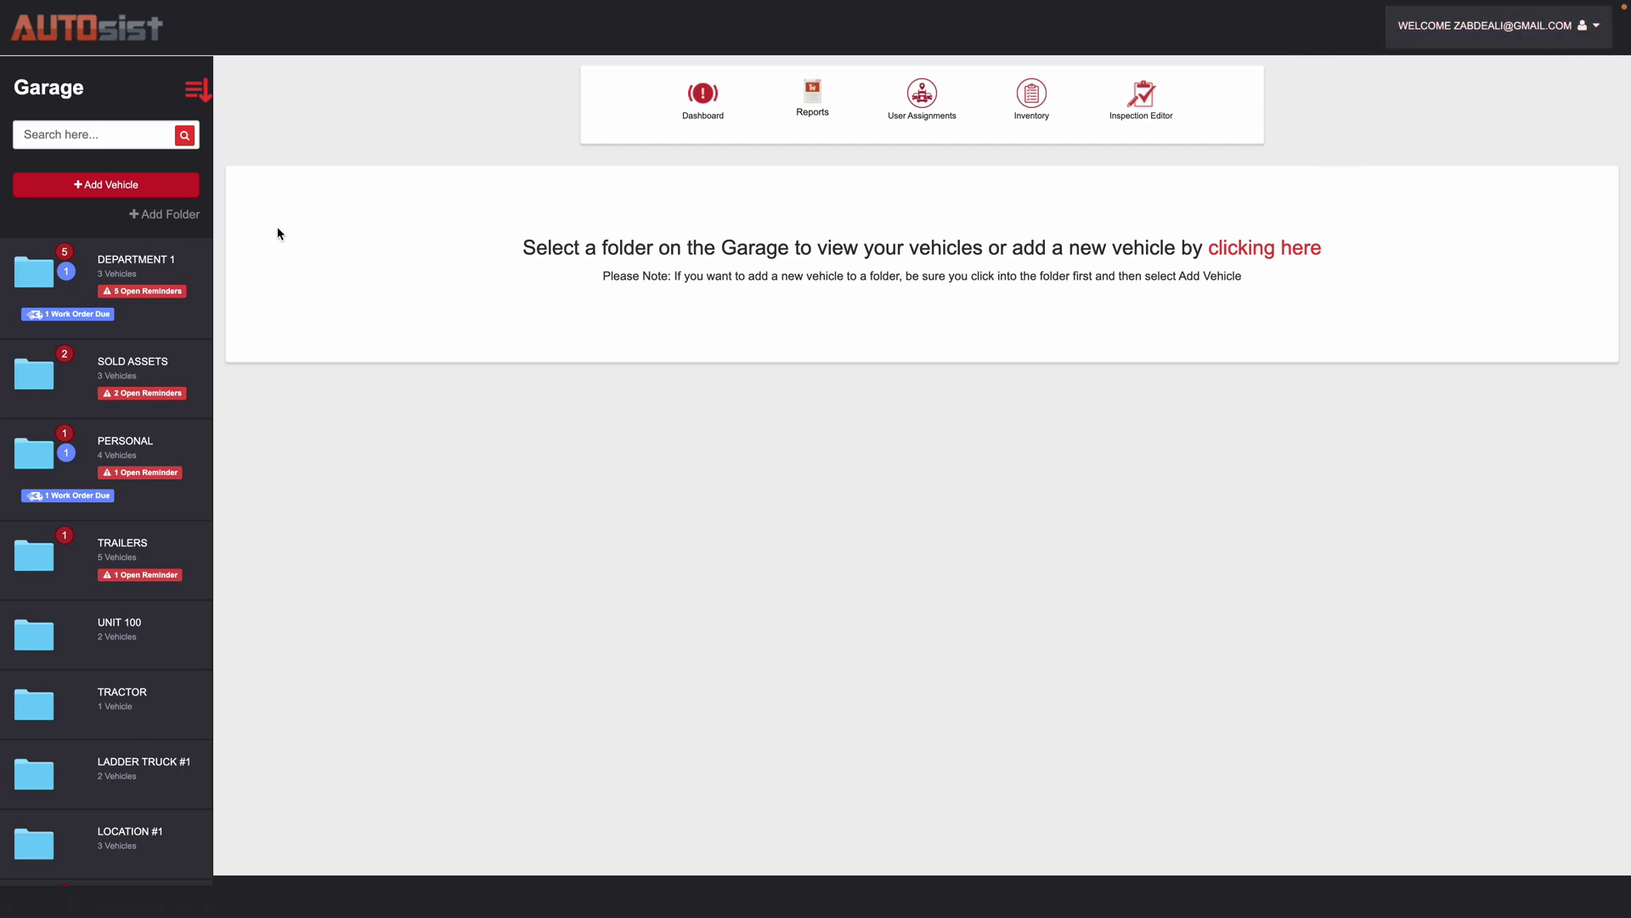
left_click(152, 274)
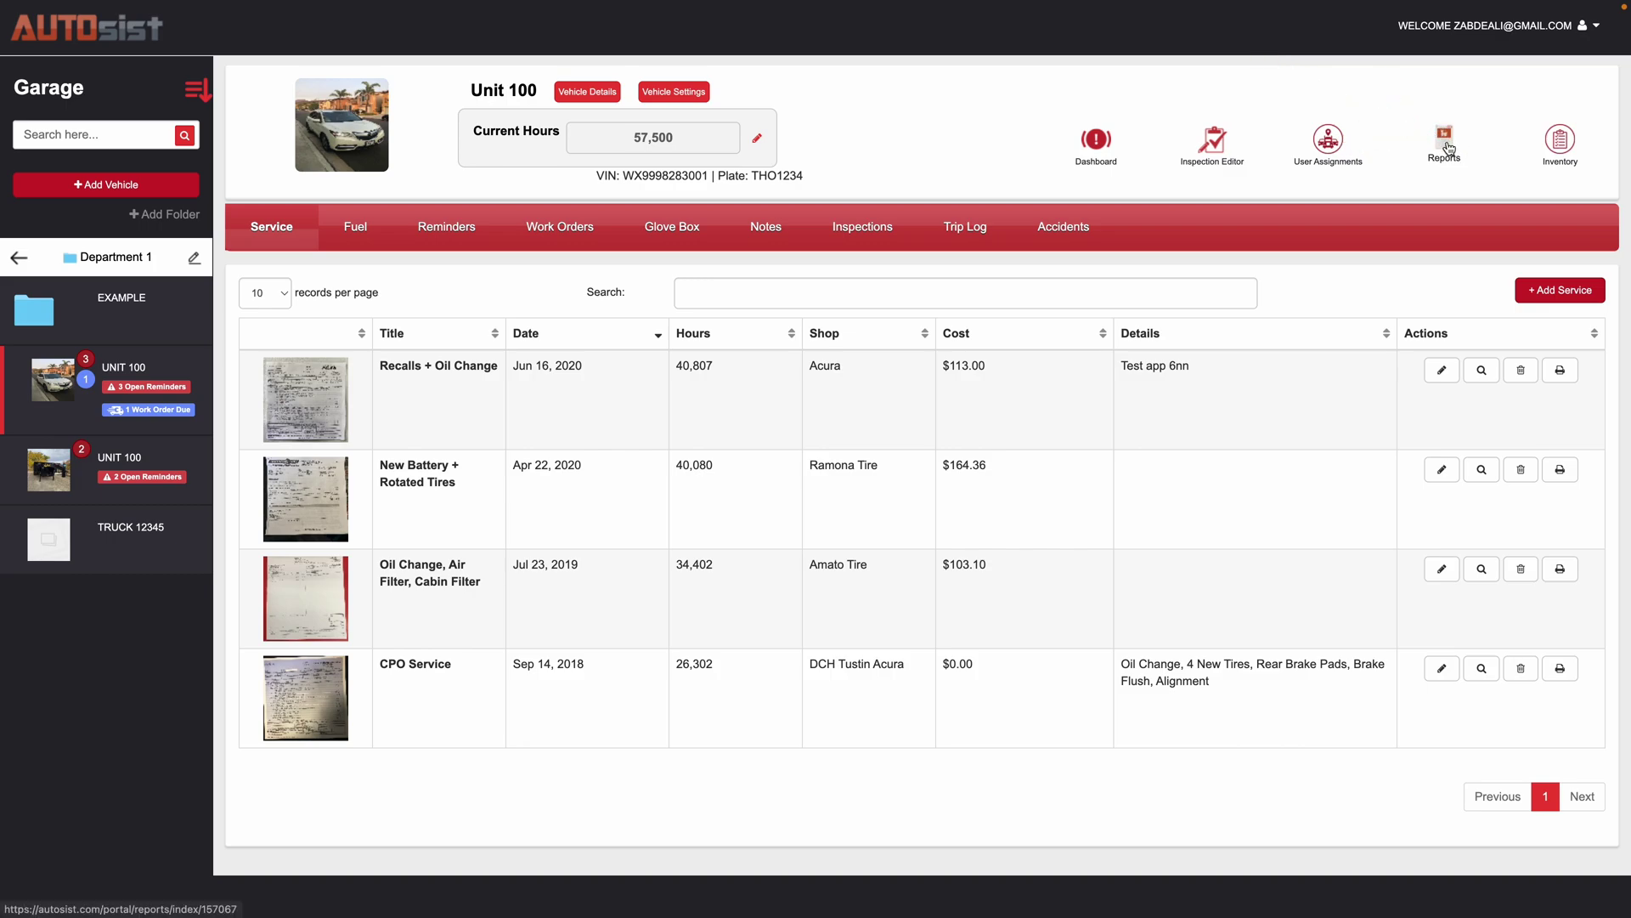
Step: Open Unit 100's Reports page and look over the available report types
left_click(1447, 145)
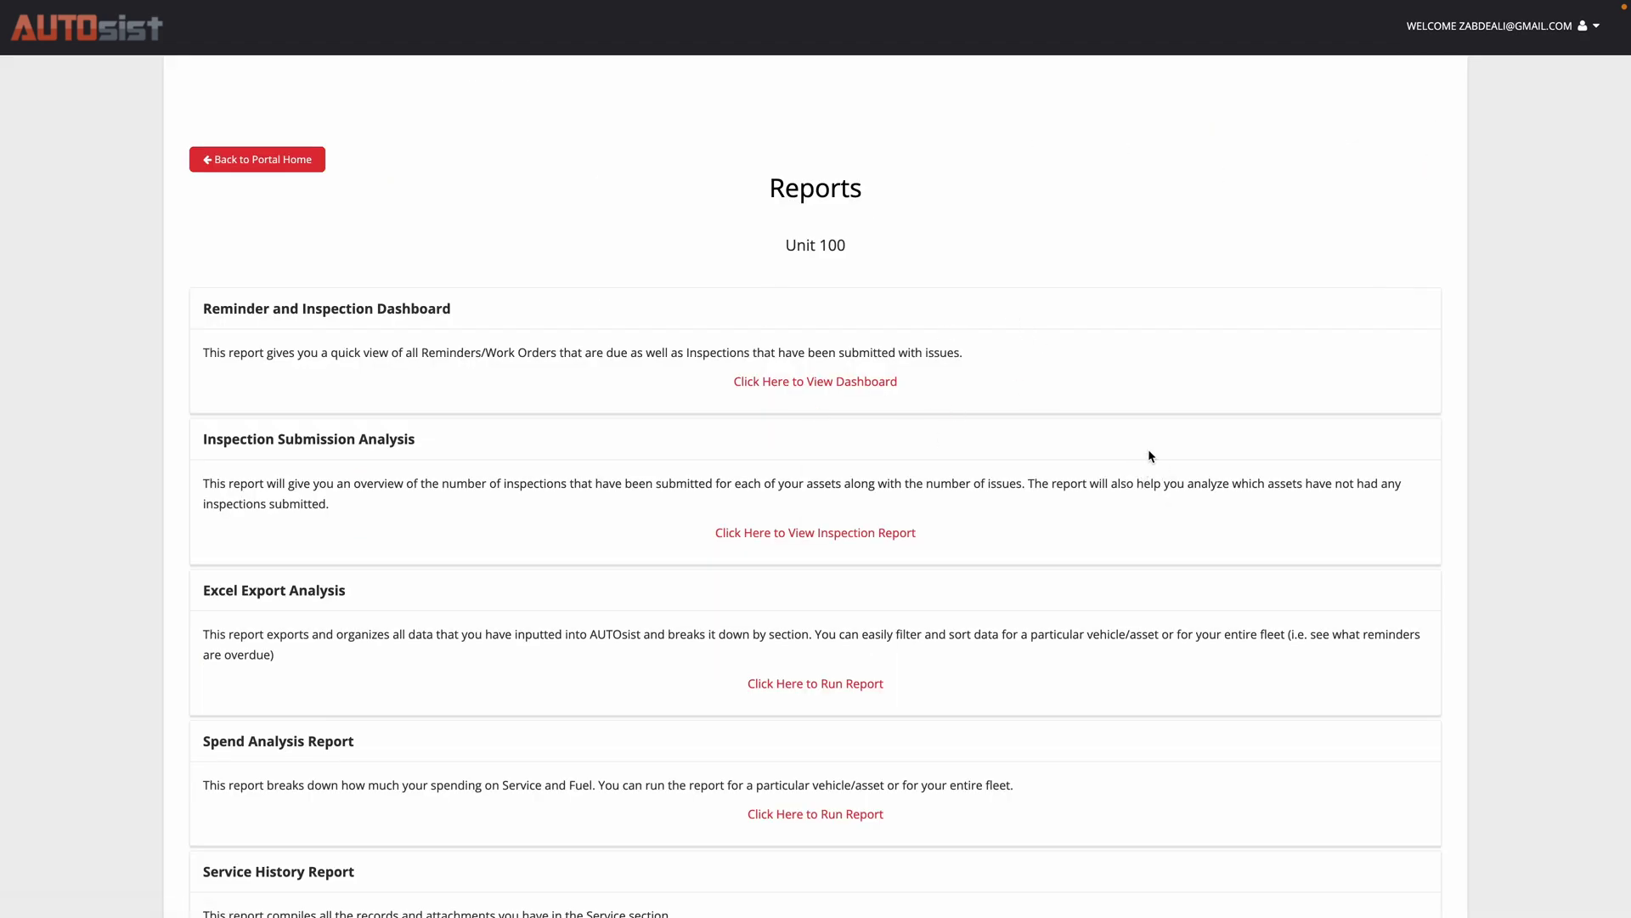
scroll(1129, 453, "down", 1)
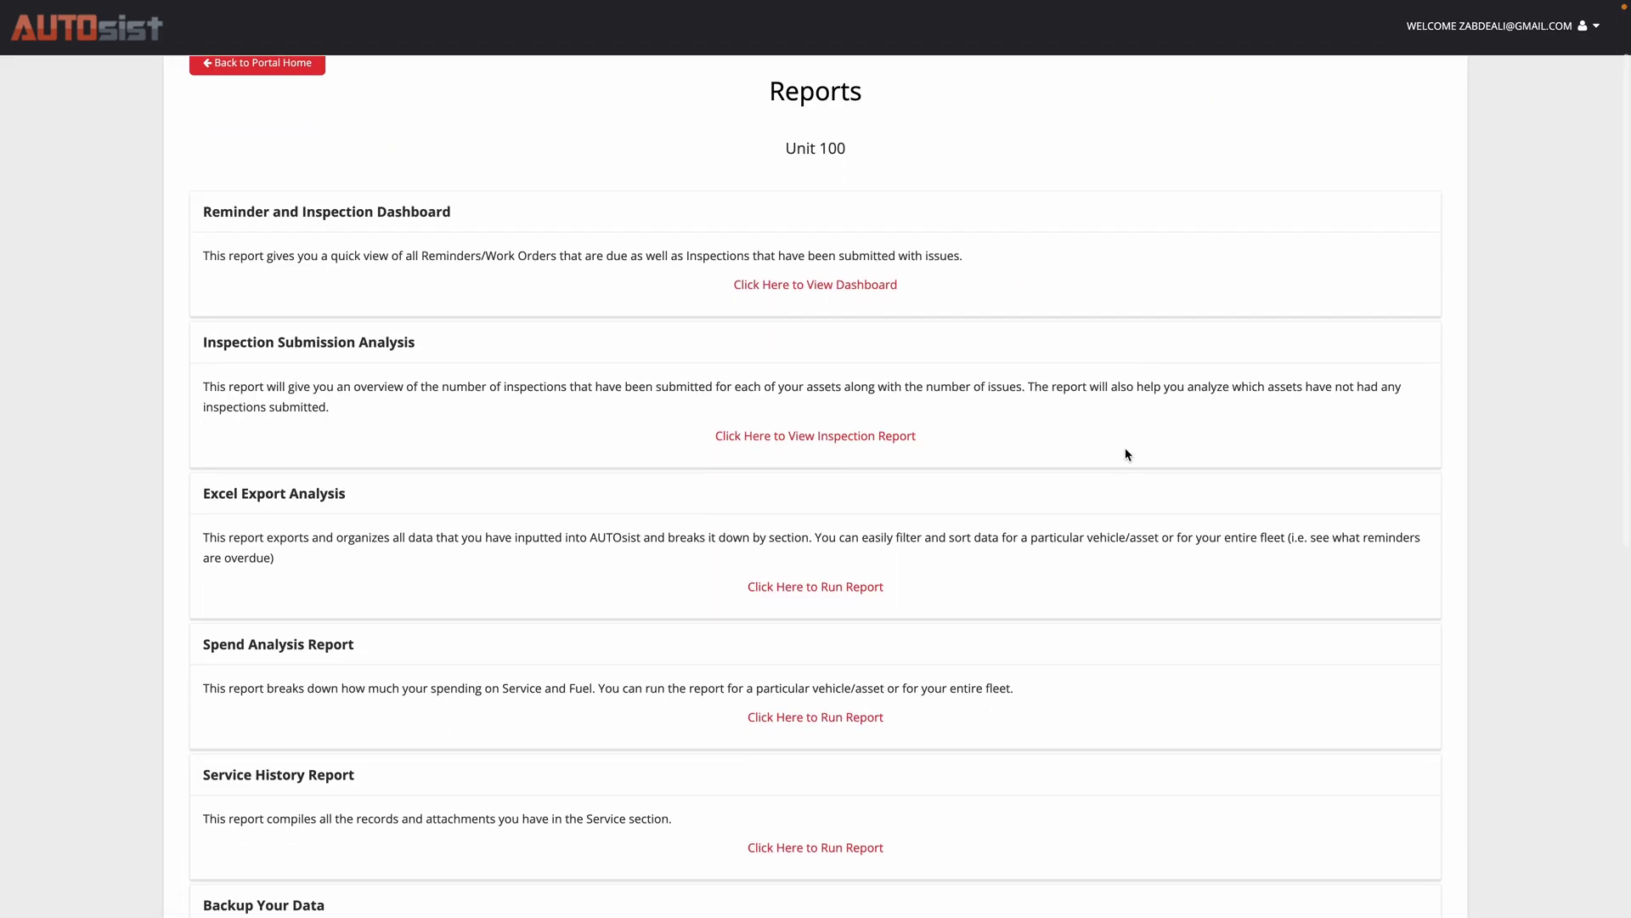
scroll(1128, 453, "up", 1)
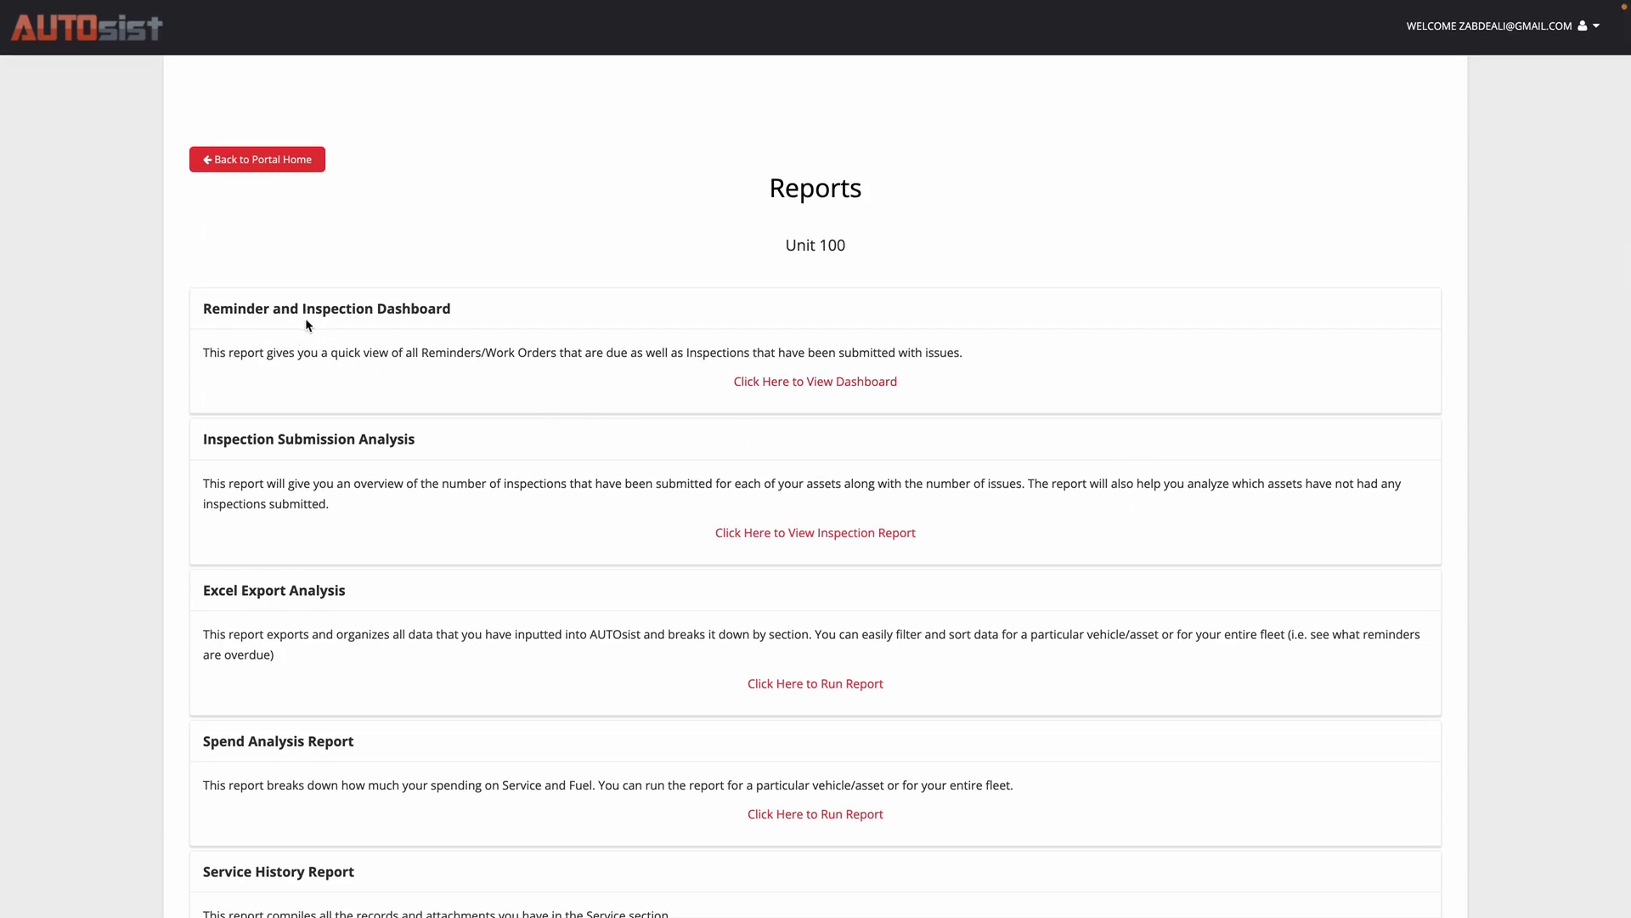
Step: Open the Reminder and Inspection Dashboard and look through its fleet totals and cost charts
left_click(837, 383)
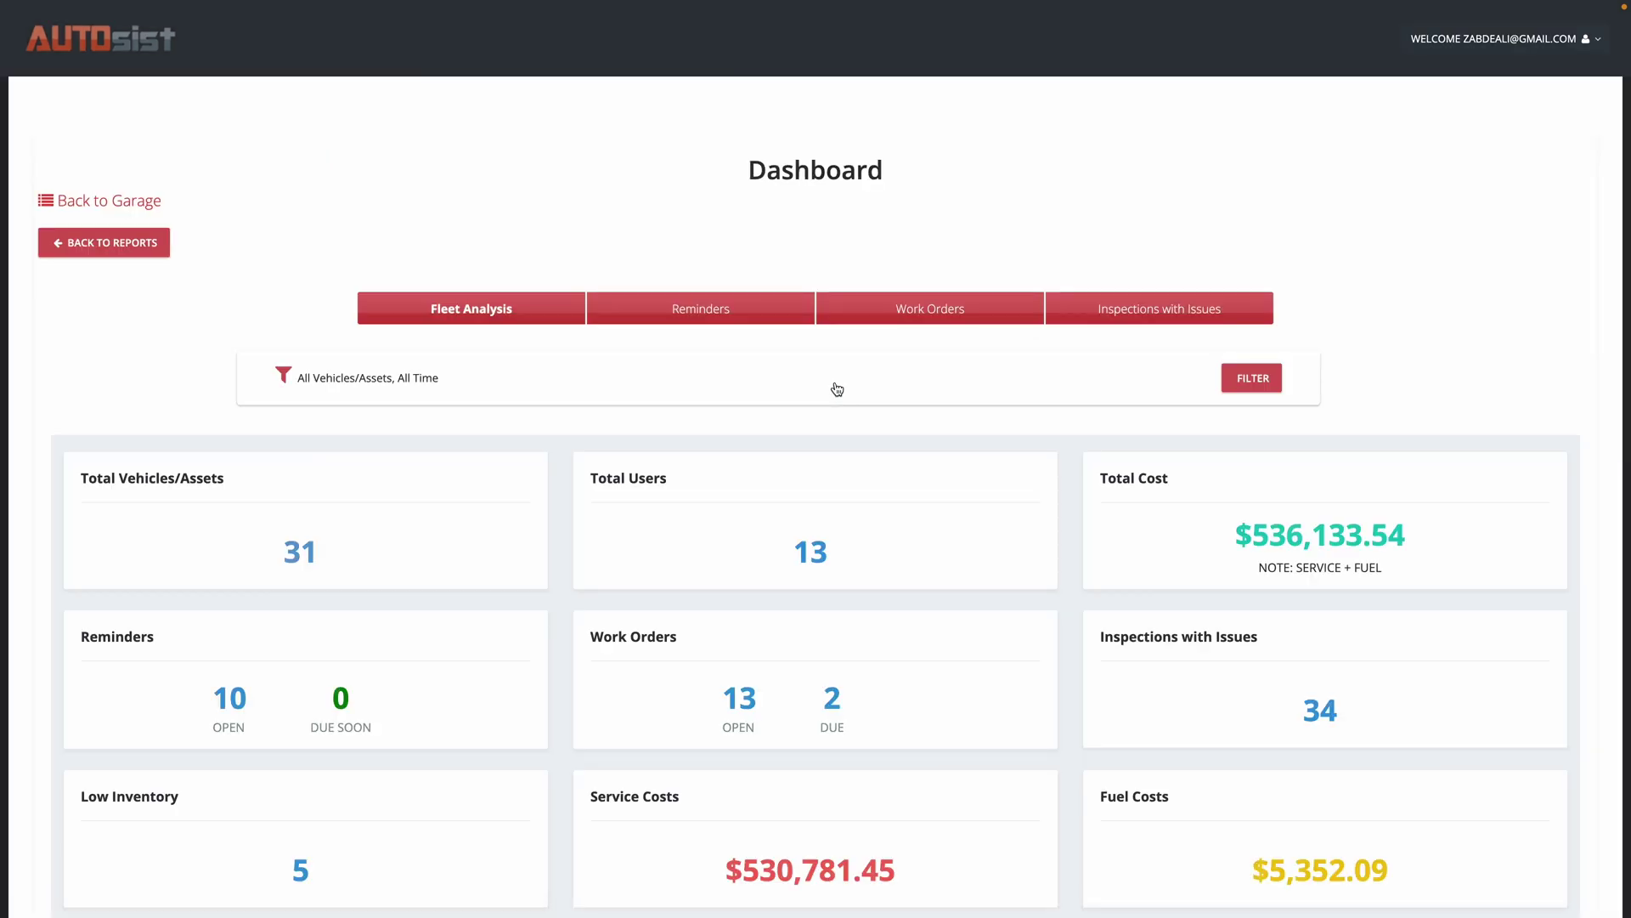
scroll(874, 401, "down", 1)
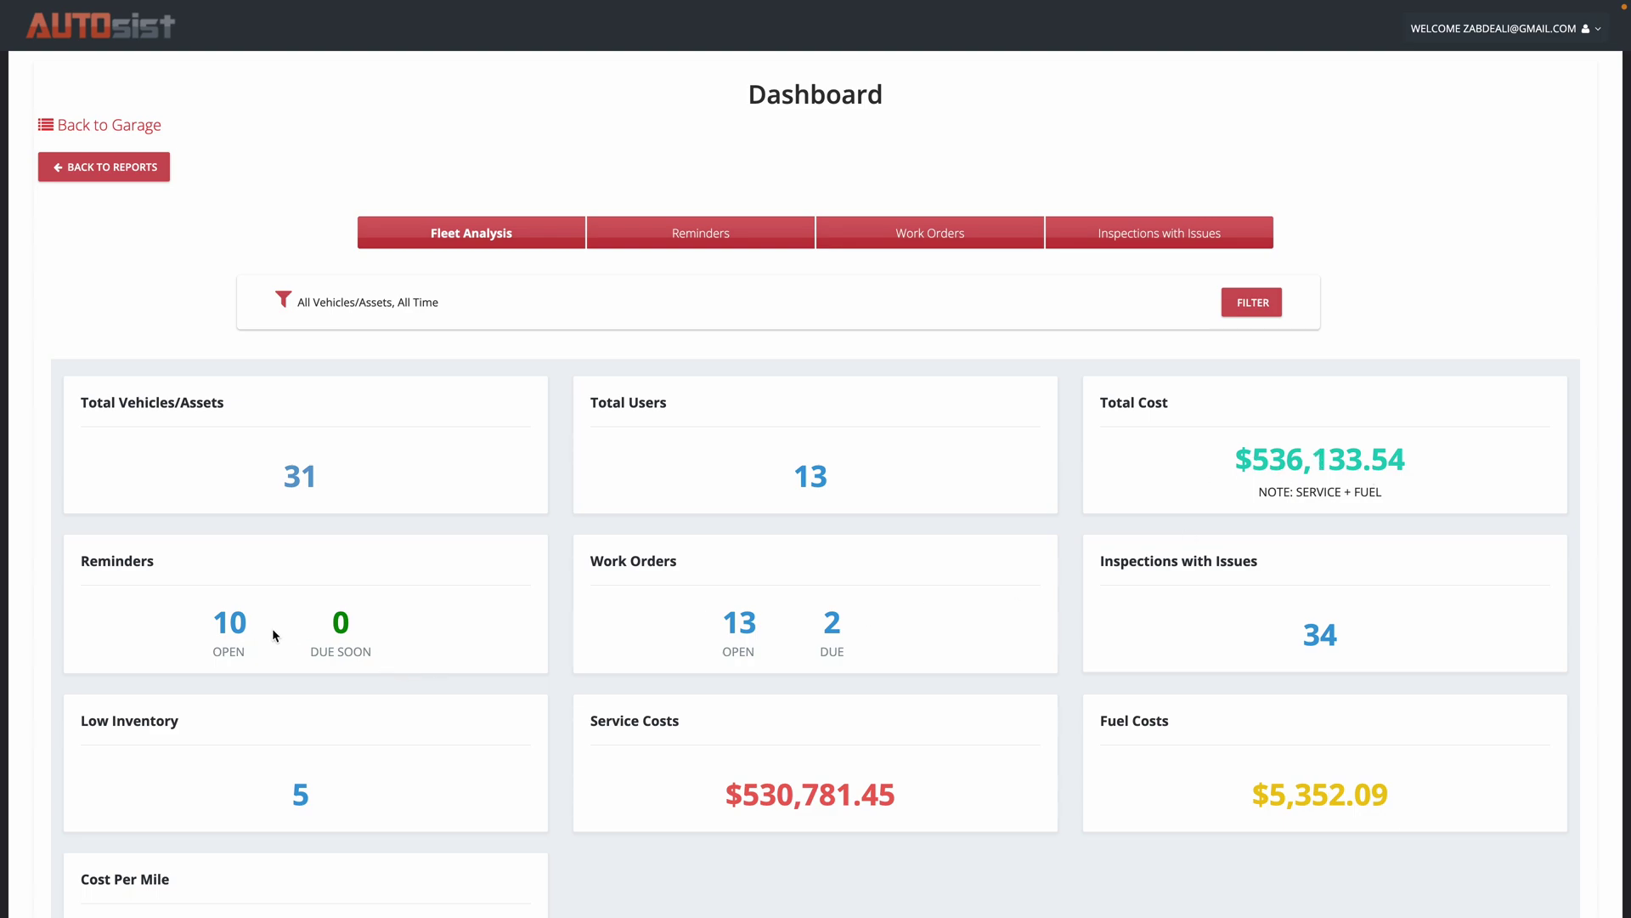
scroll(272, 633, "down", 1)
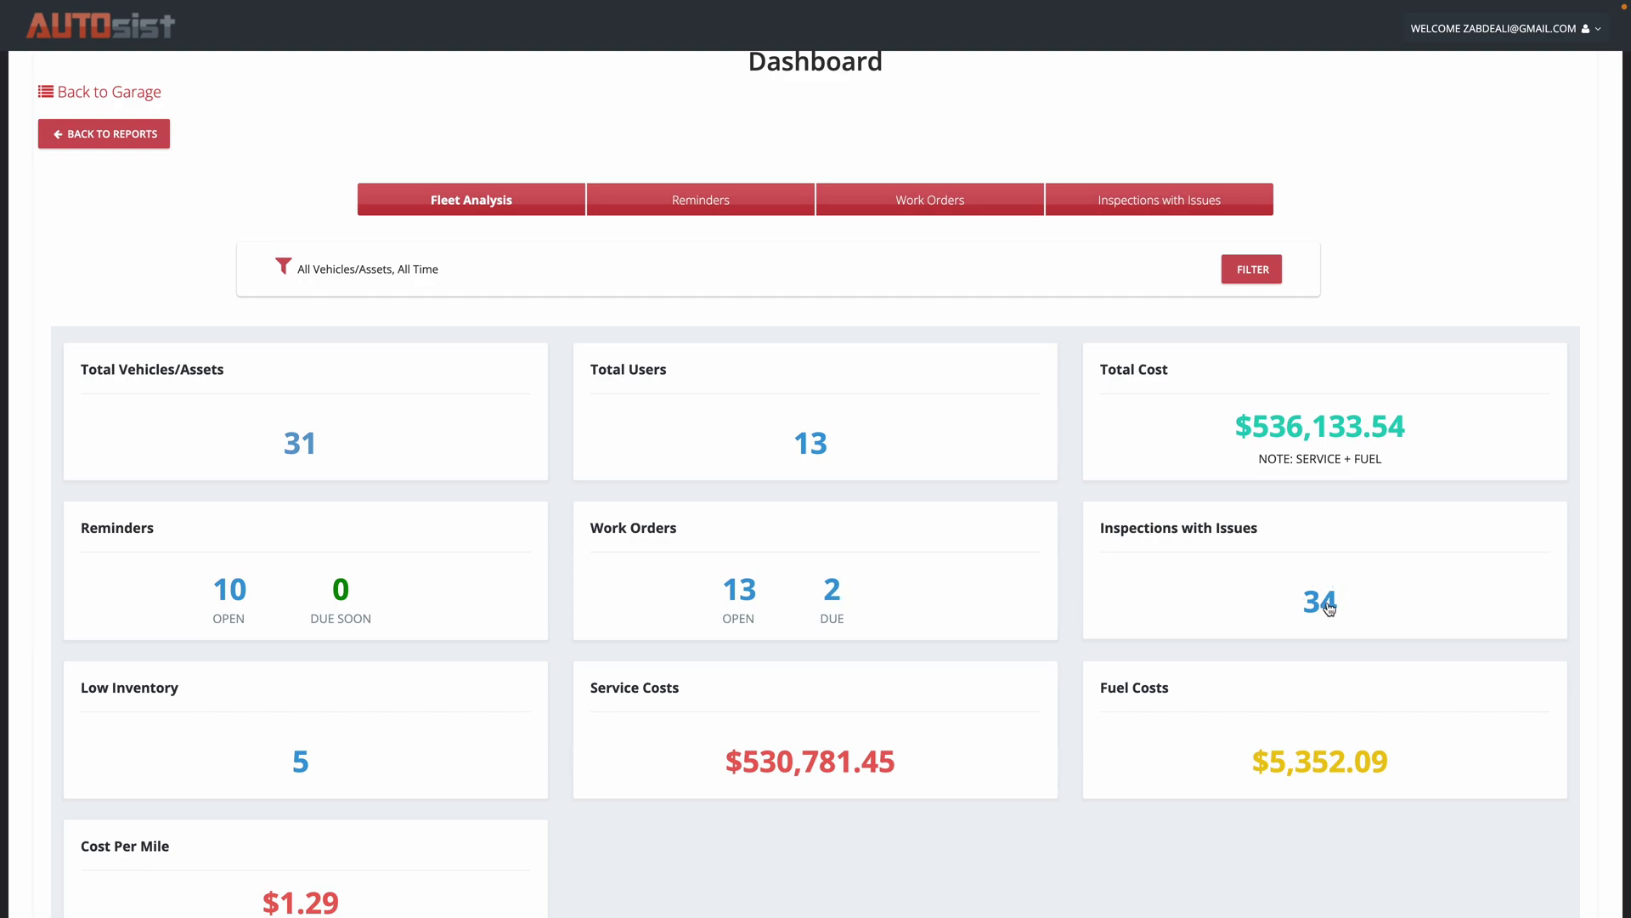
scroll(1326, 609, "down", 3)
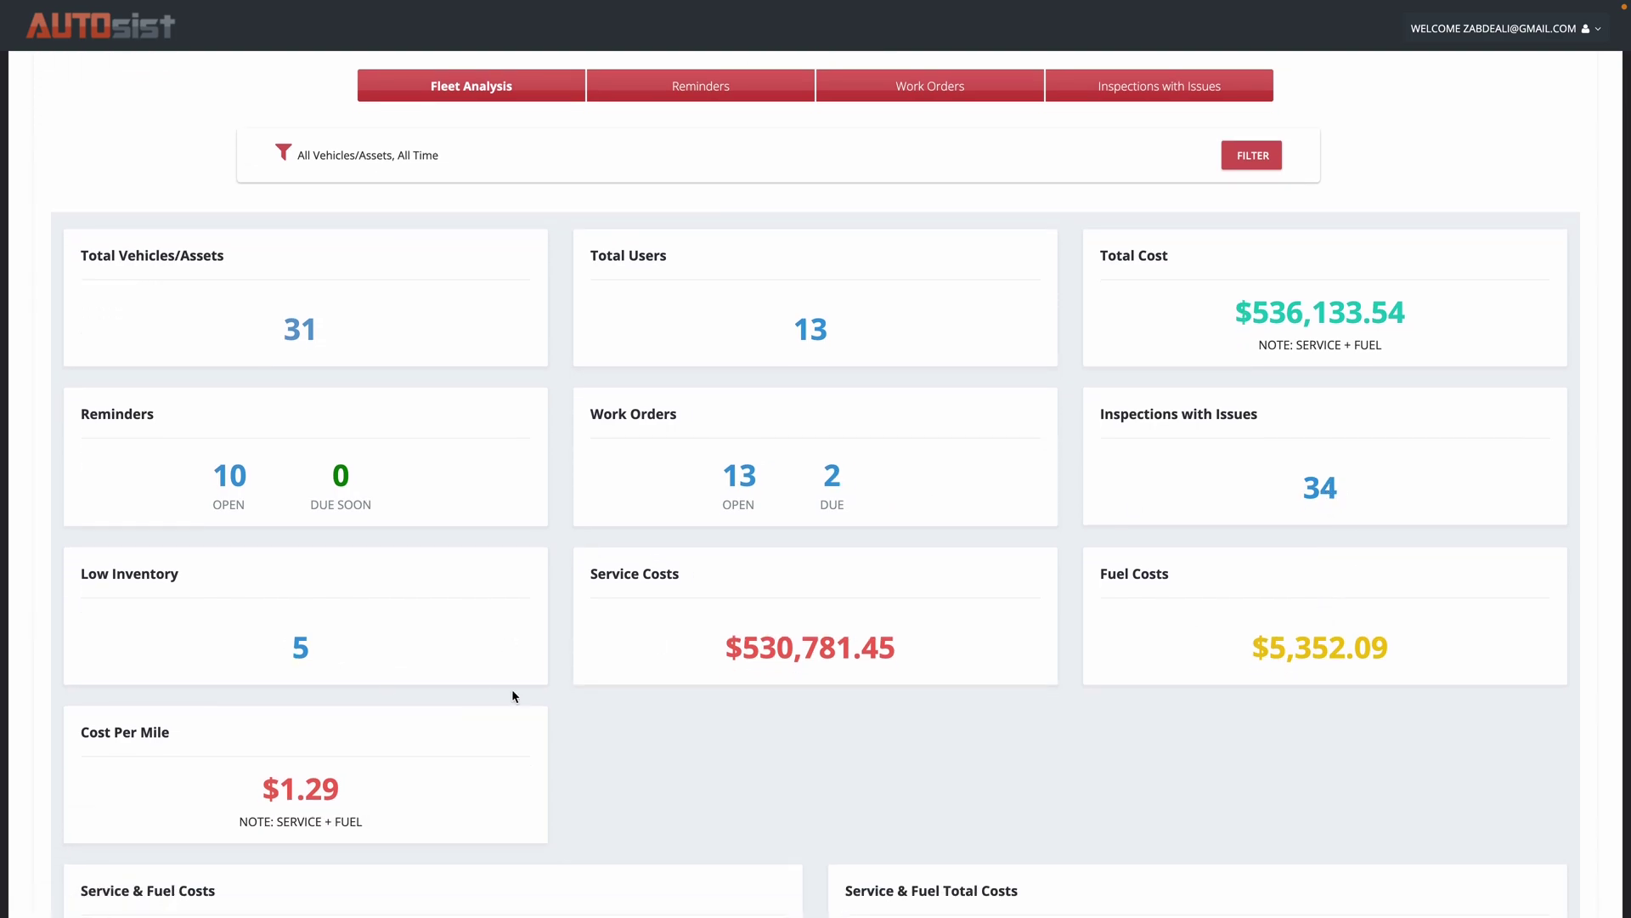
scroll(1035, 512, "down", 10)
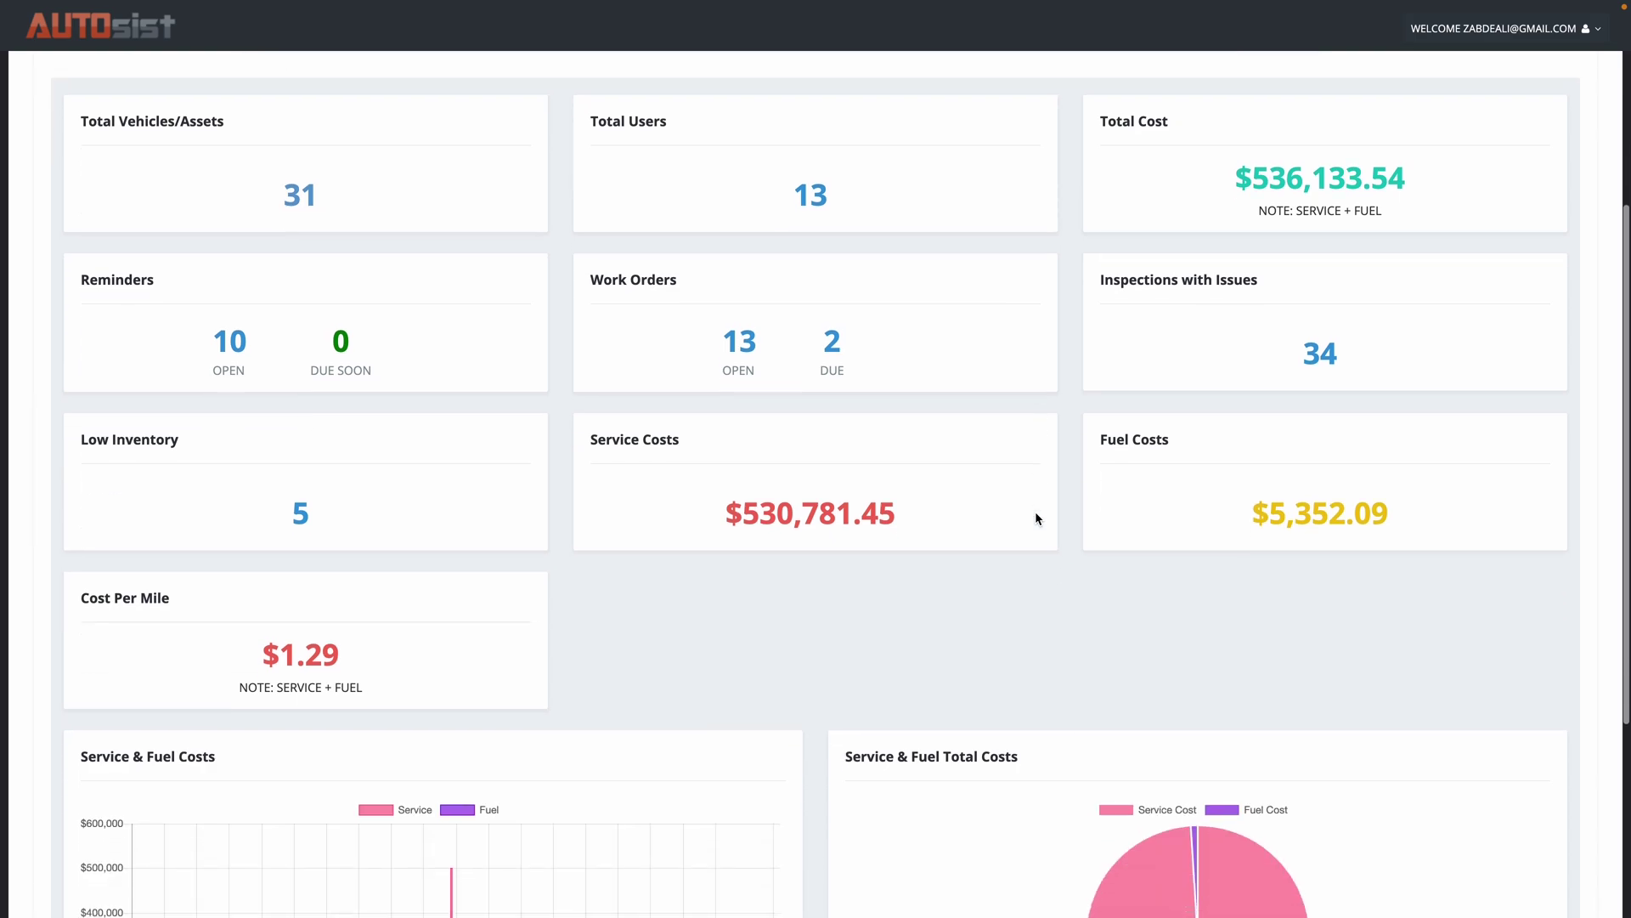
scroll(1035, 511, "up", 14)
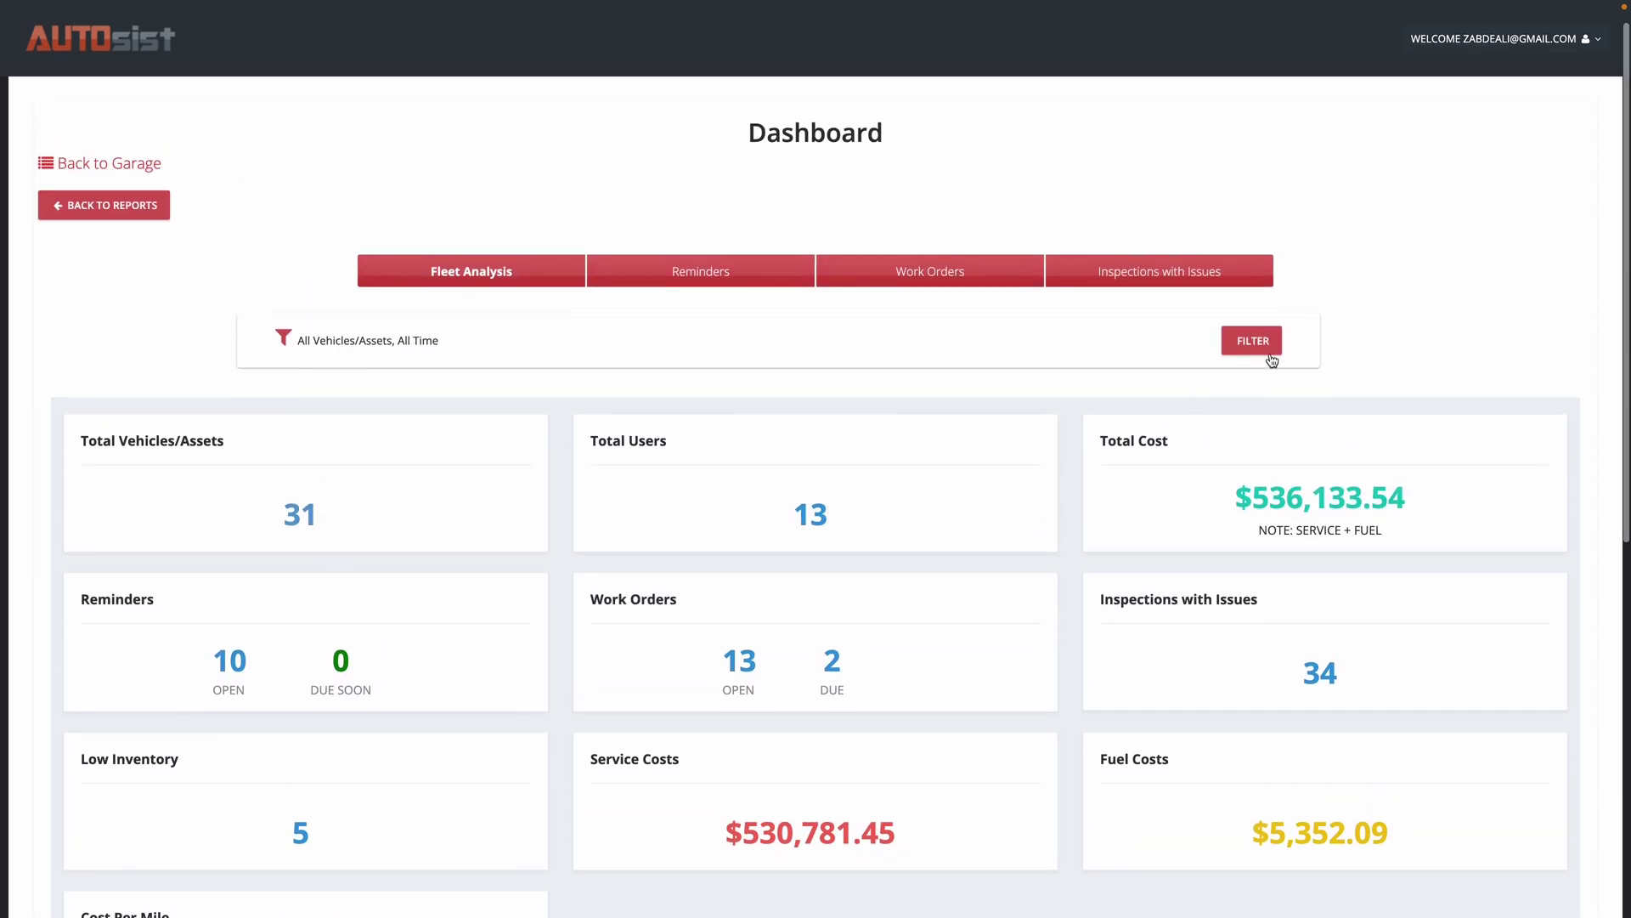
Step: Filter the dashboard to the 2014 Porsche Cayenne with a Last 12 Months date range
left_click(1250, 343)
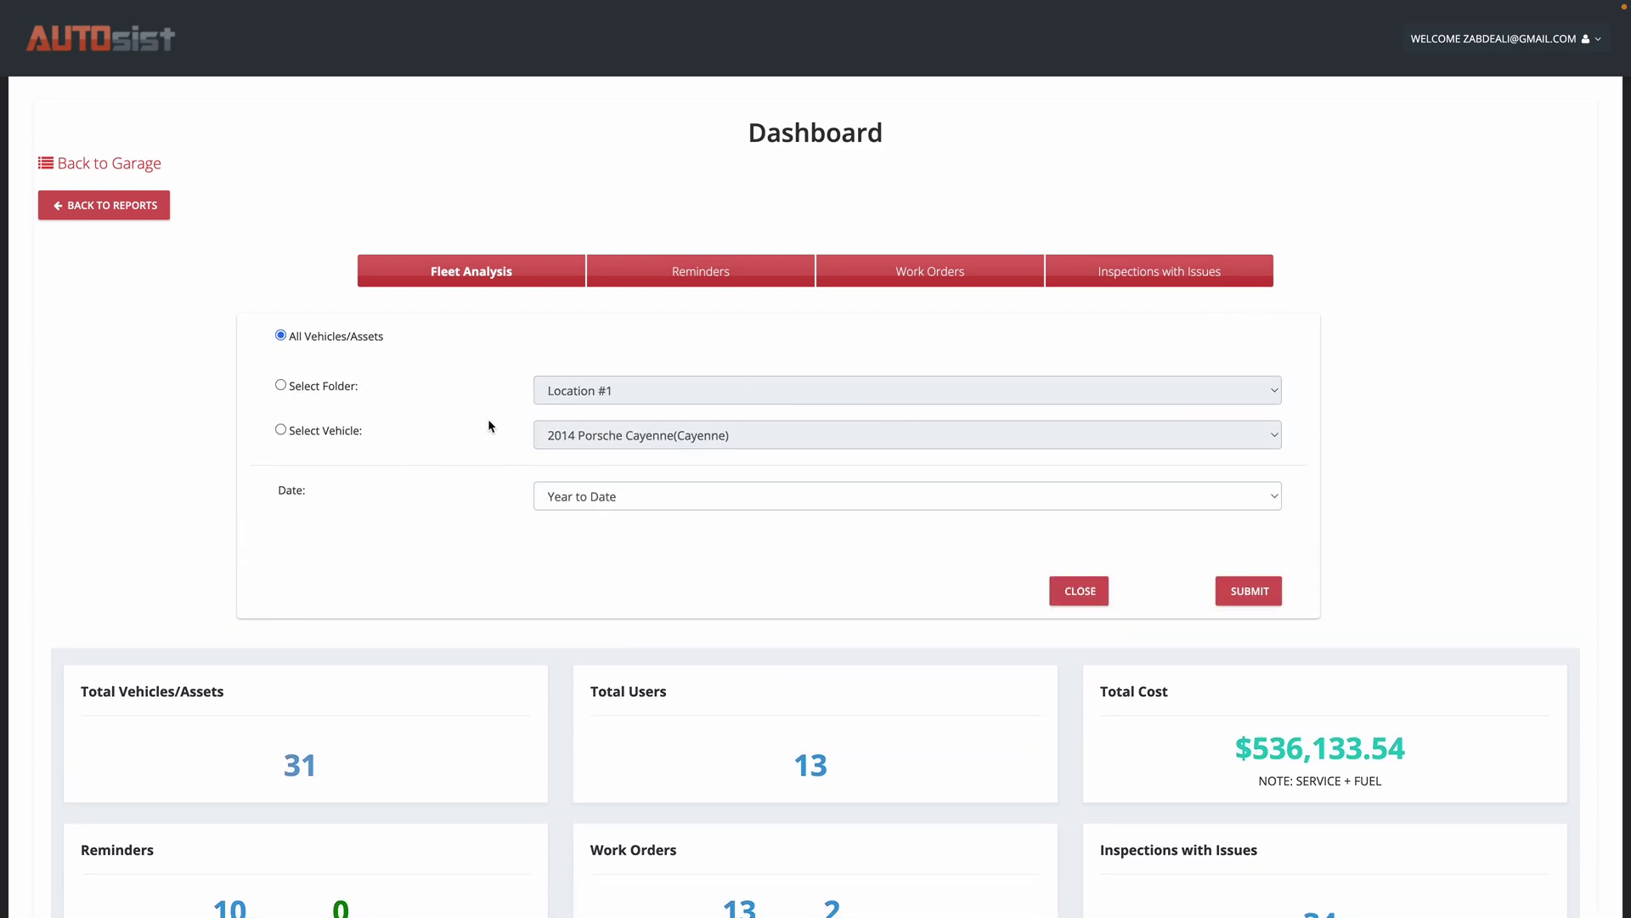
left_click(282, 385)
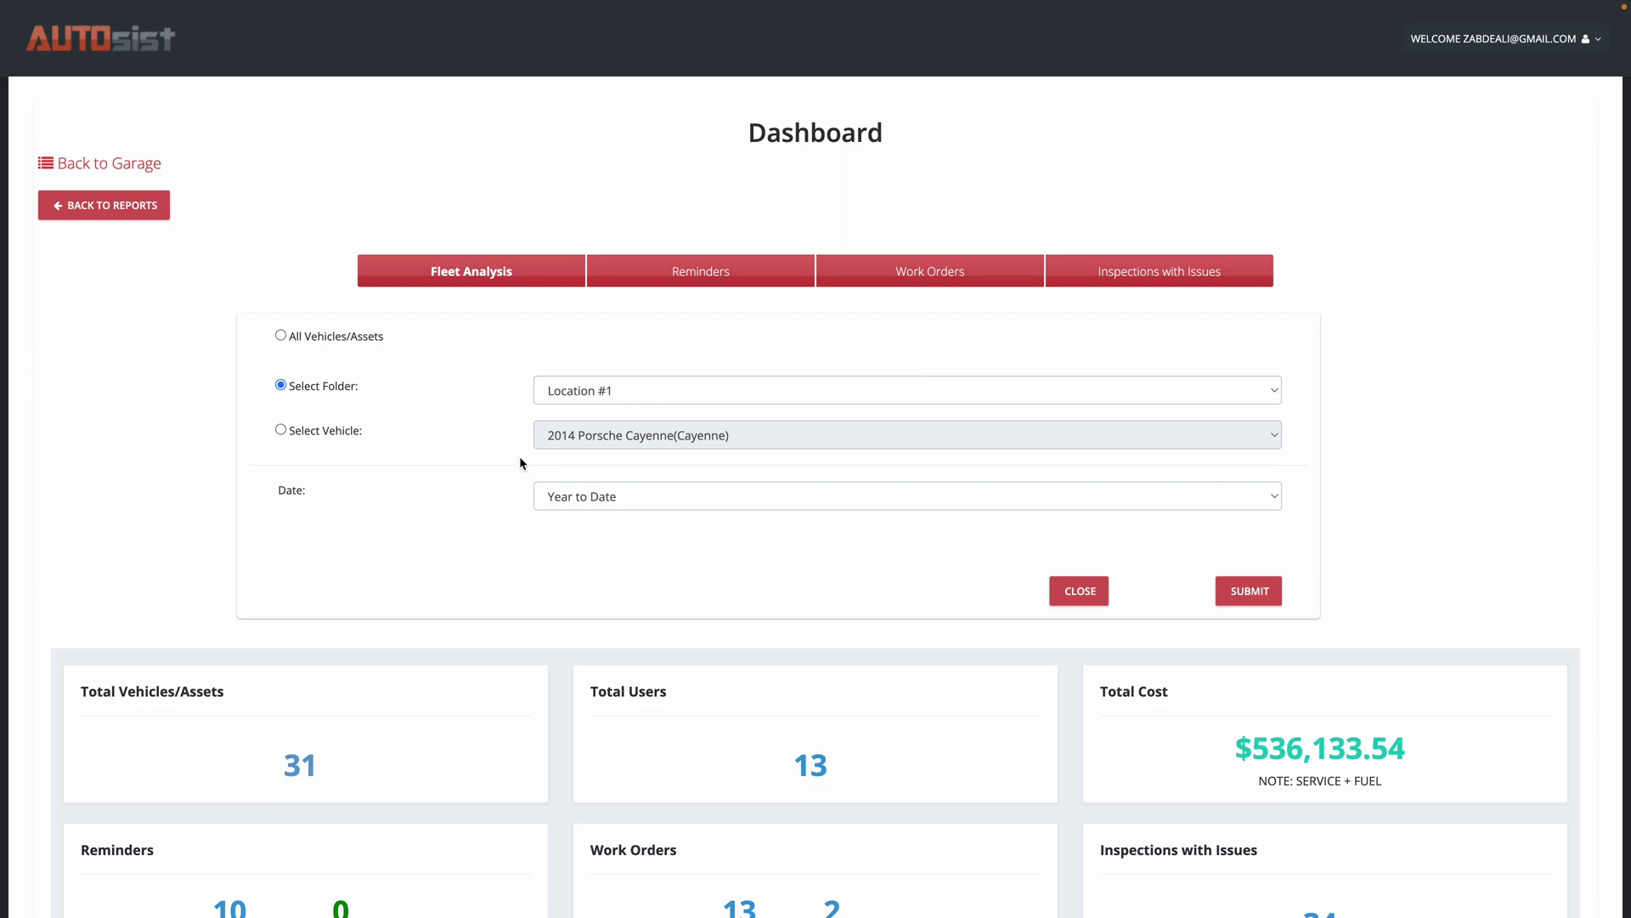
left_click(281, 430)
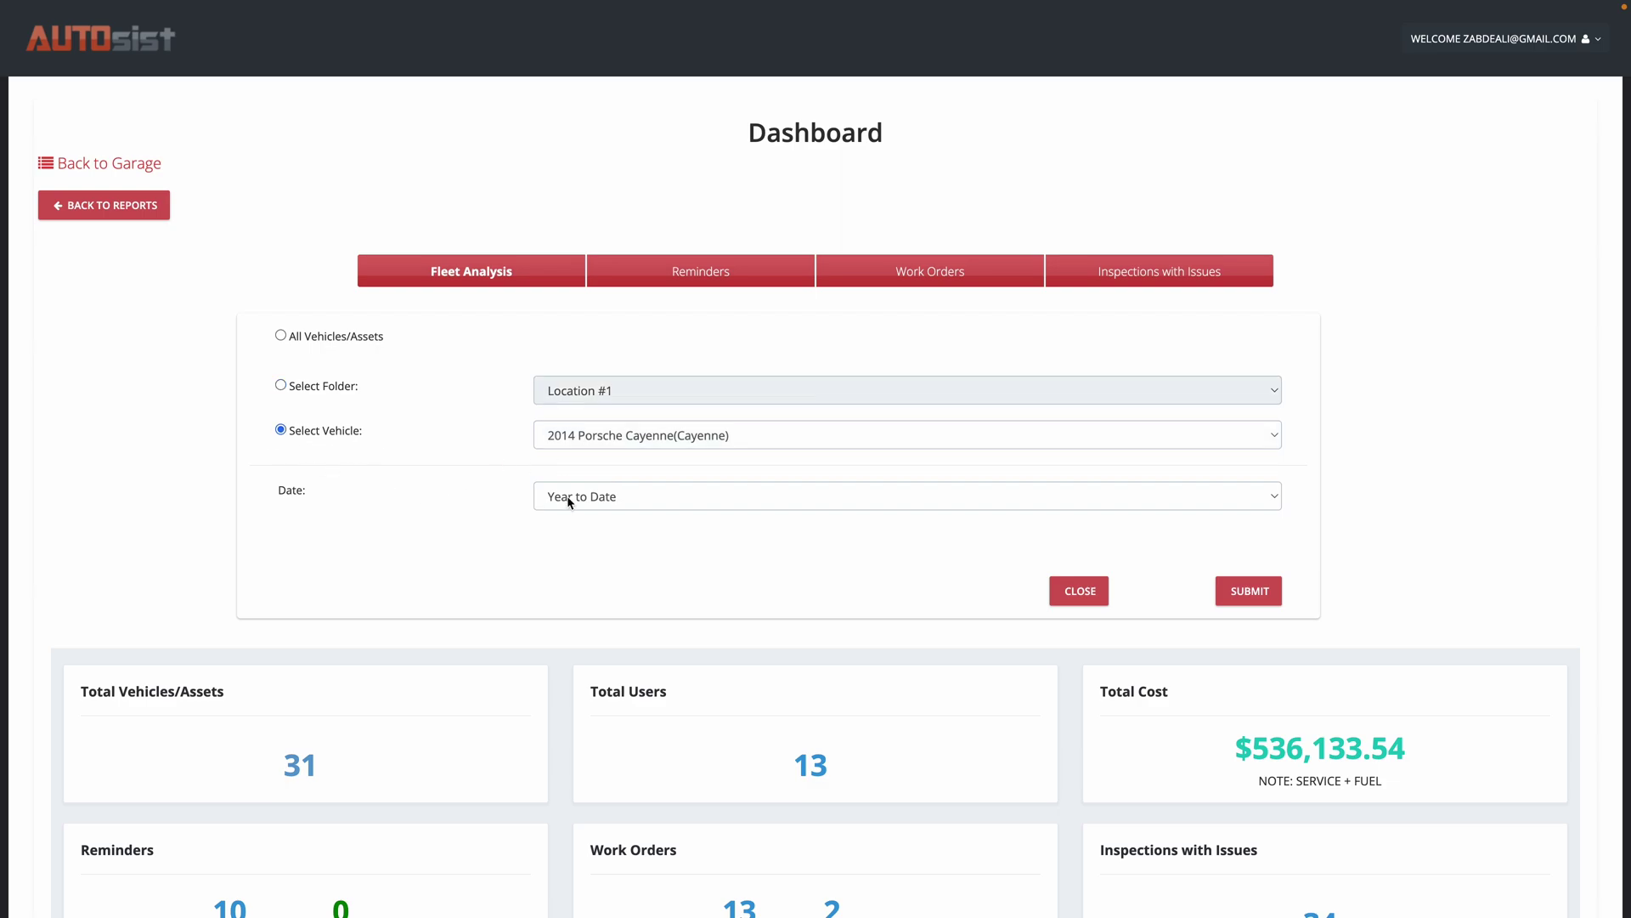
left_click(630, 508)
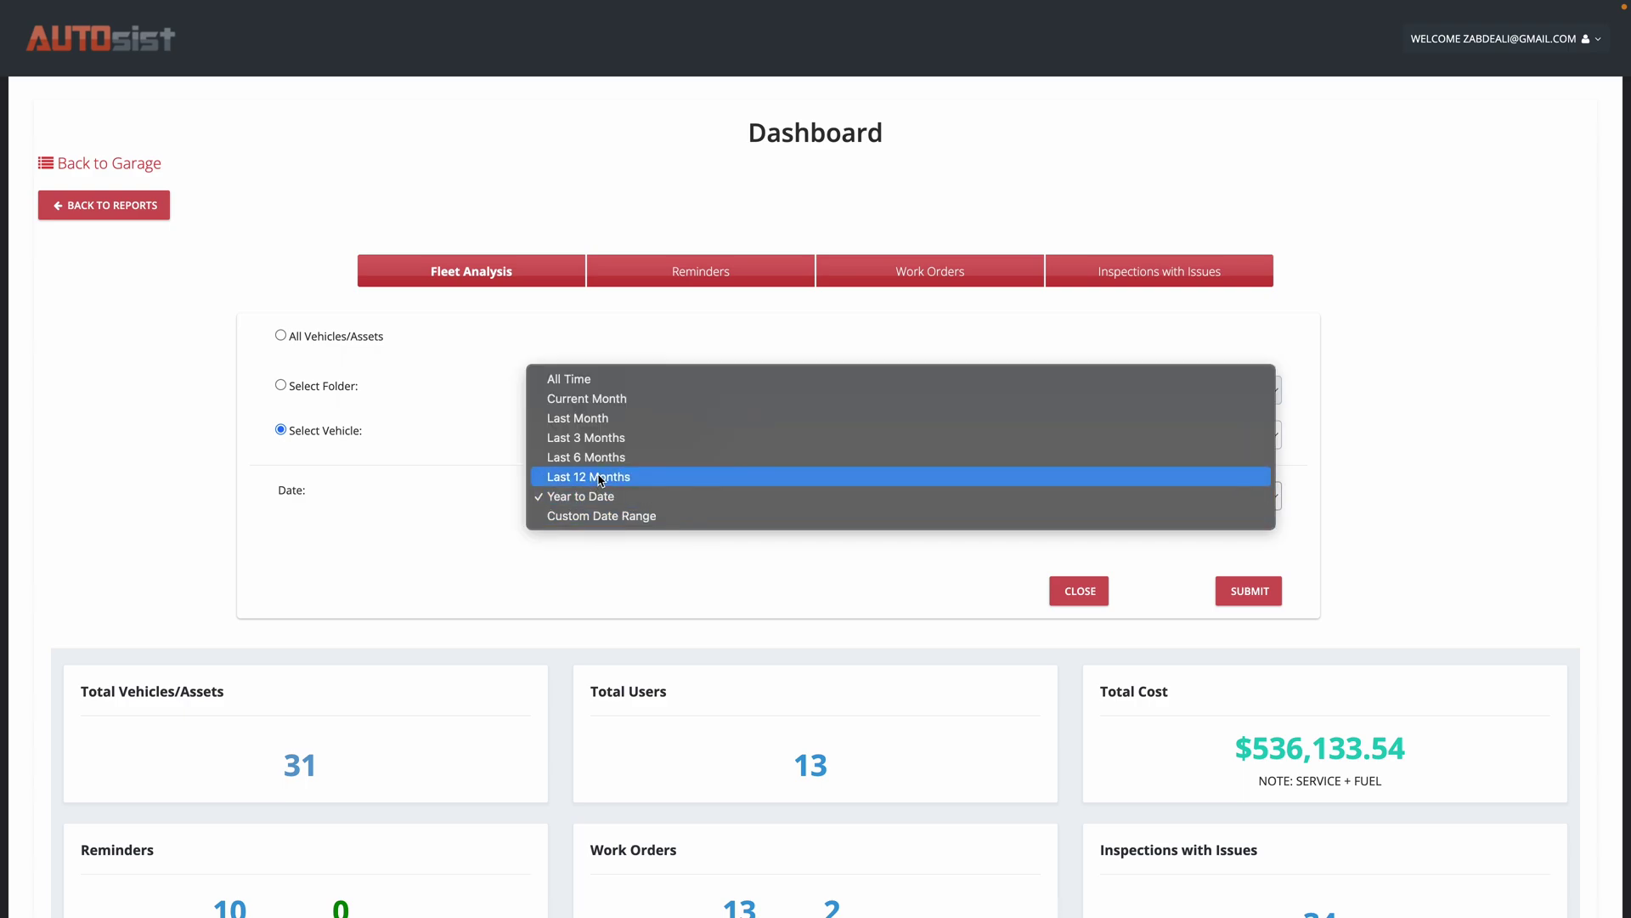
left_click(599, 478)
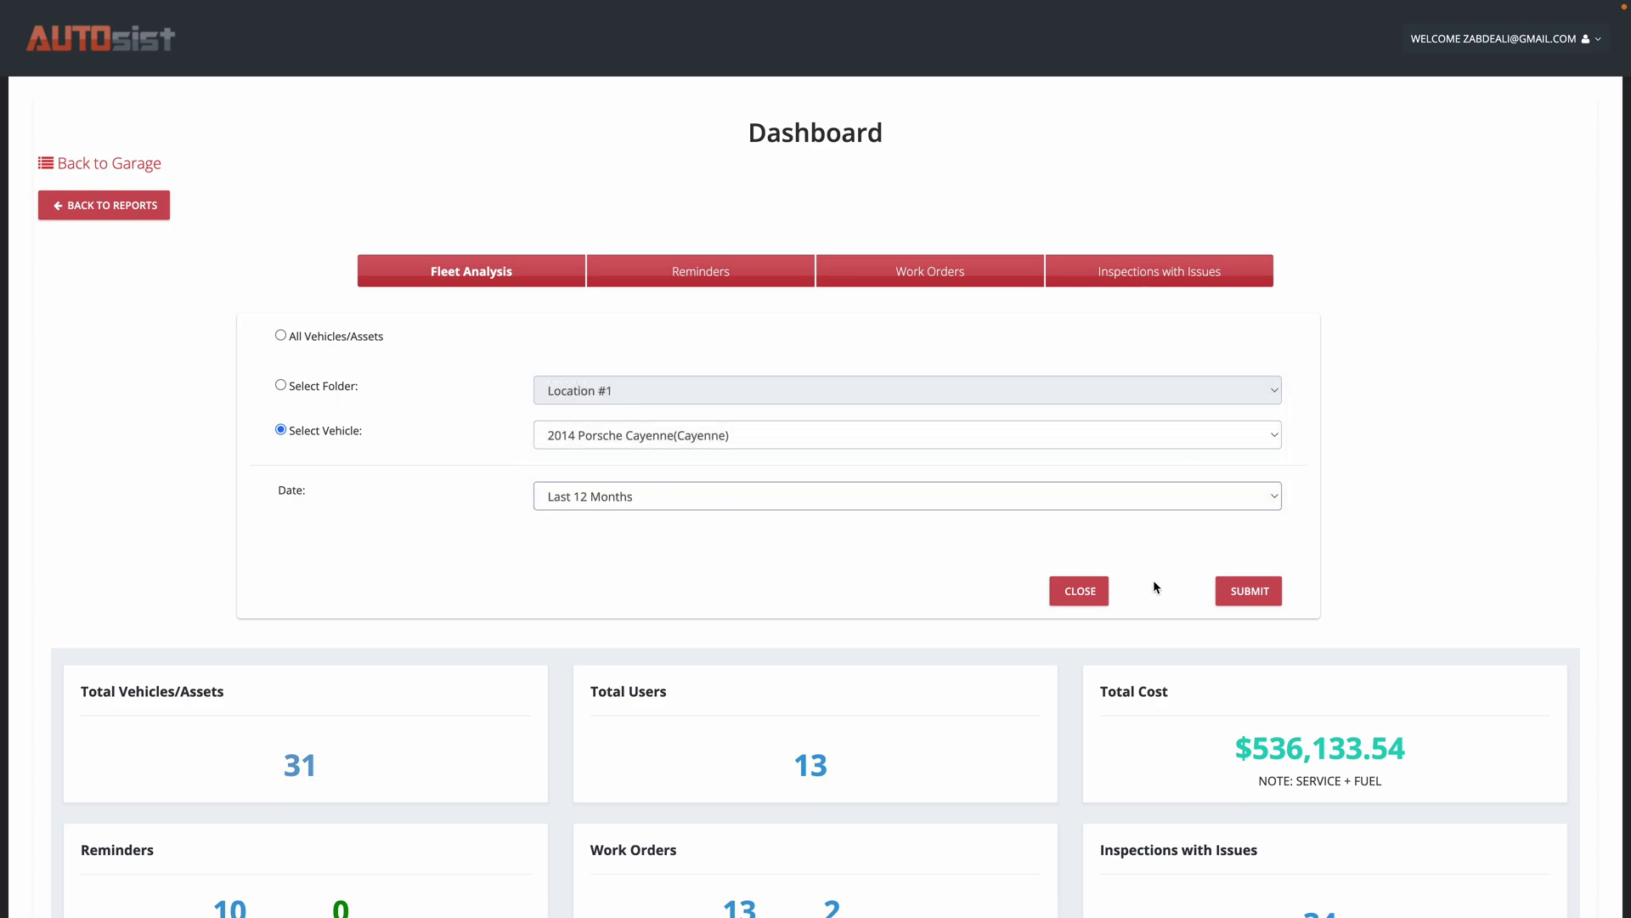
scroll(960, 522, "down", 3)
scroll(918, 521, "up", 4)
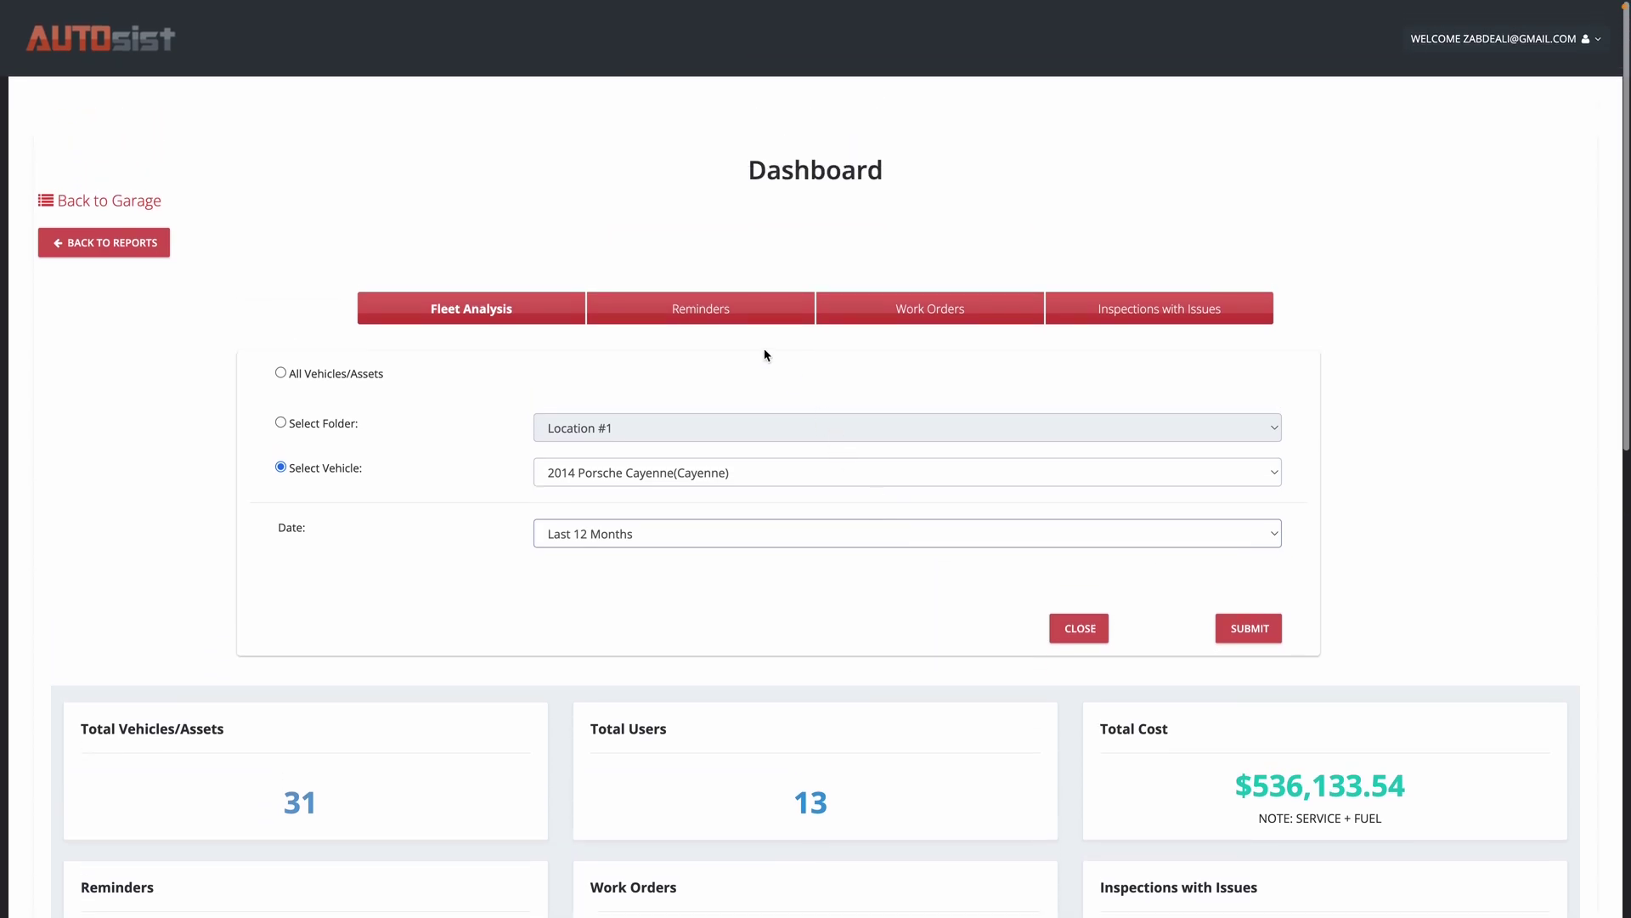
Step: Review the Reminders and Work Orders lists, ending on Inspections with Issues
left_click(718, 320)
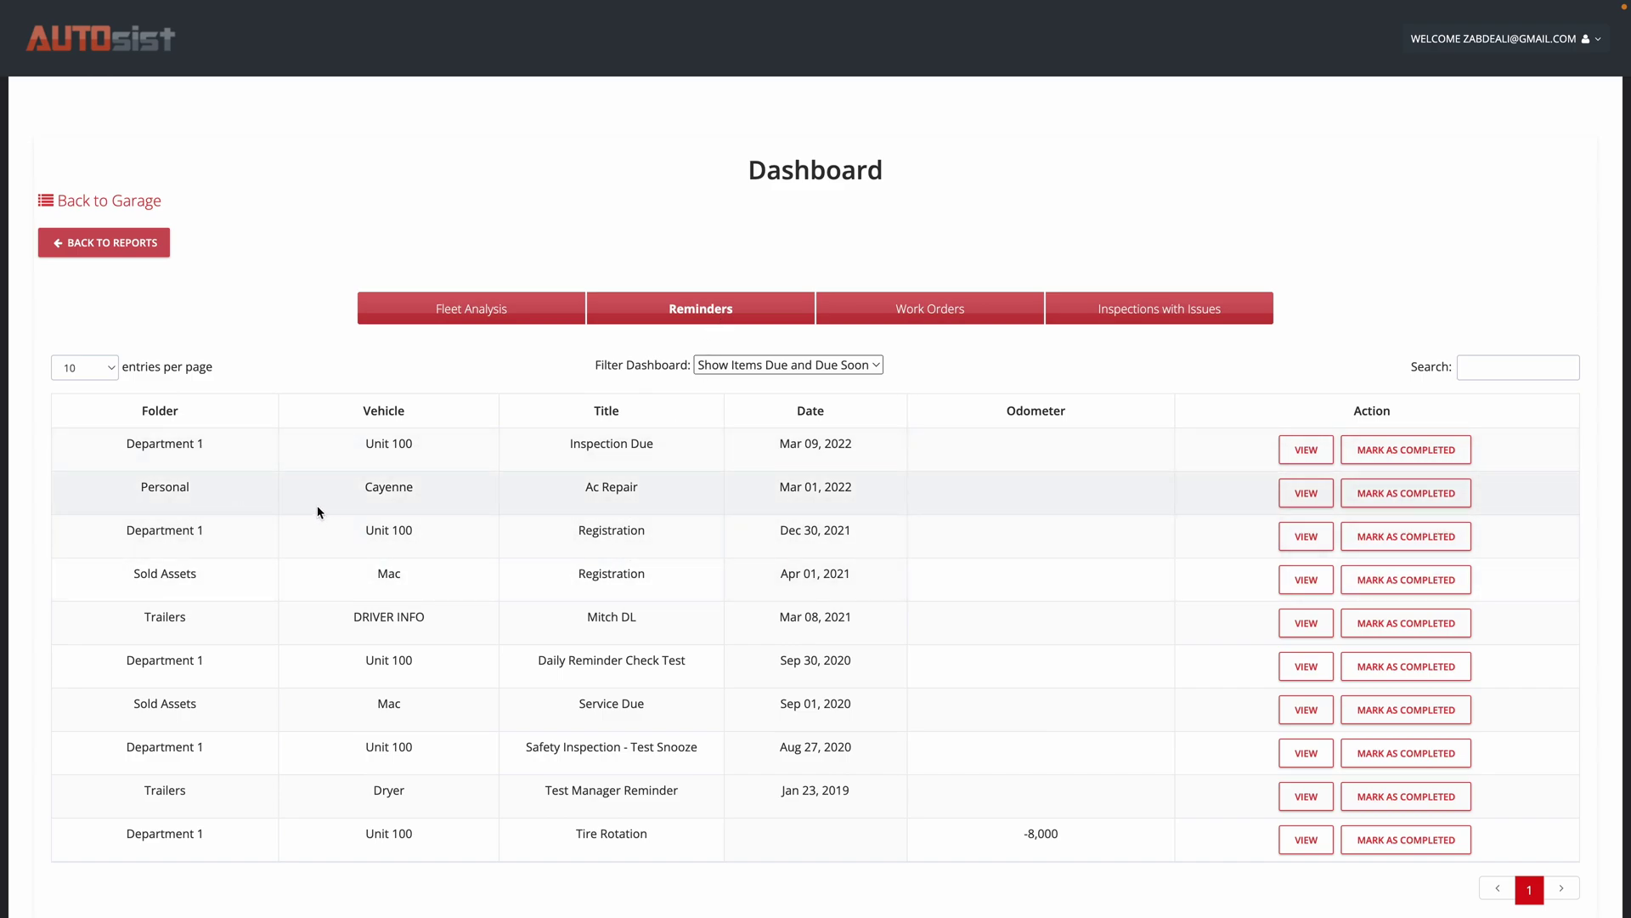
left_click(781, 365)
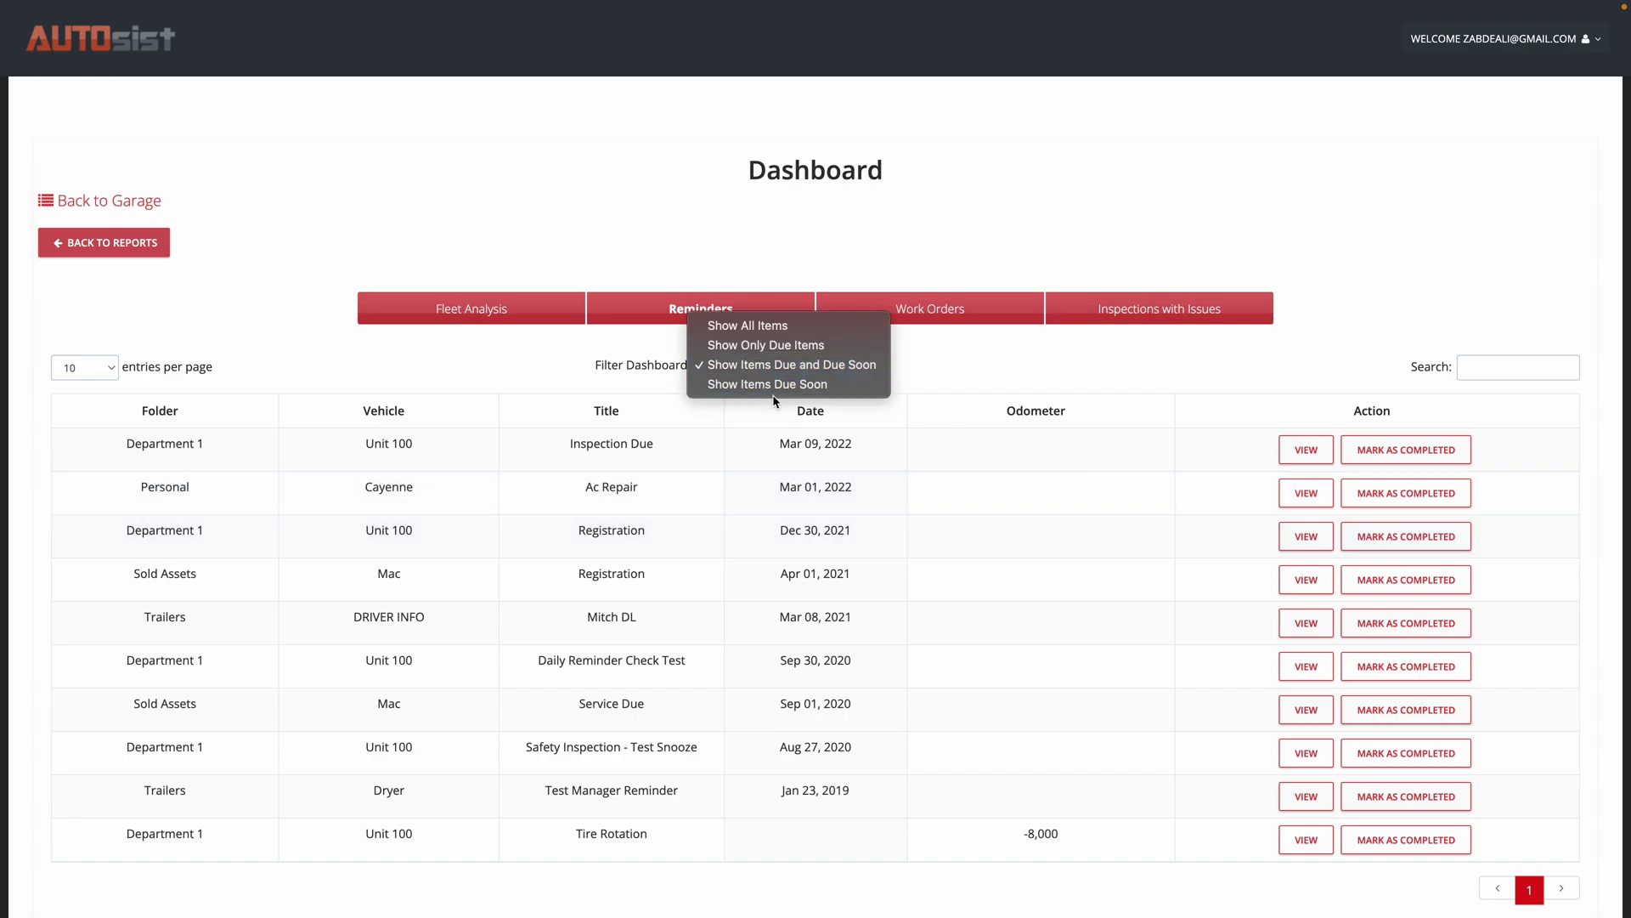
left_click(970, 359)
left_click(954, 321)
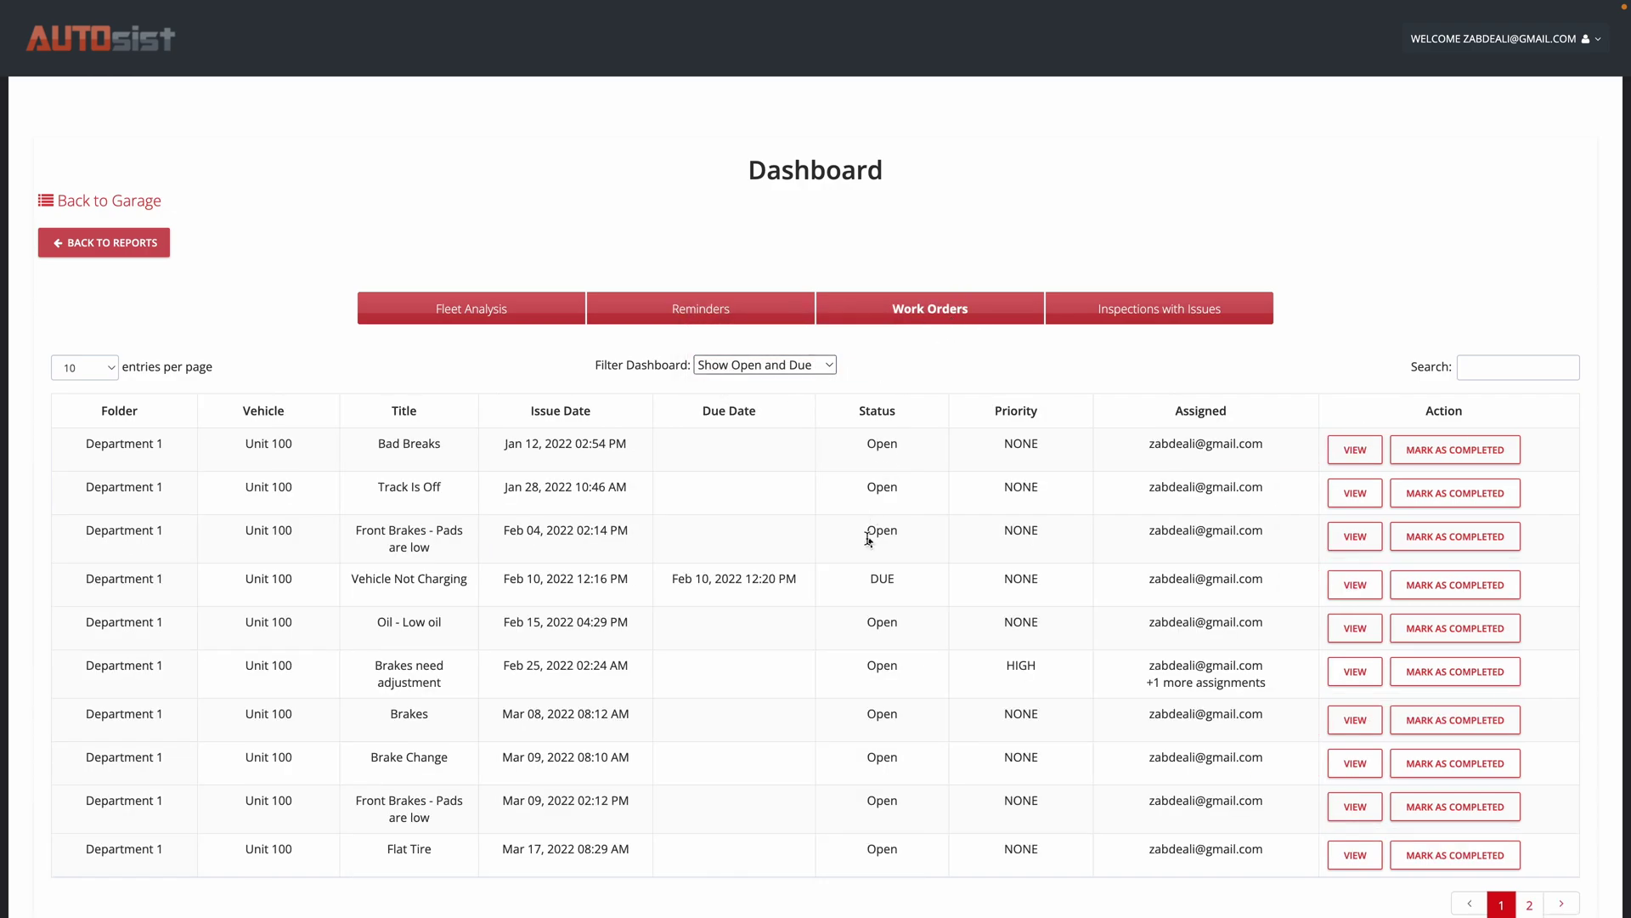
left_click(1172, 311)
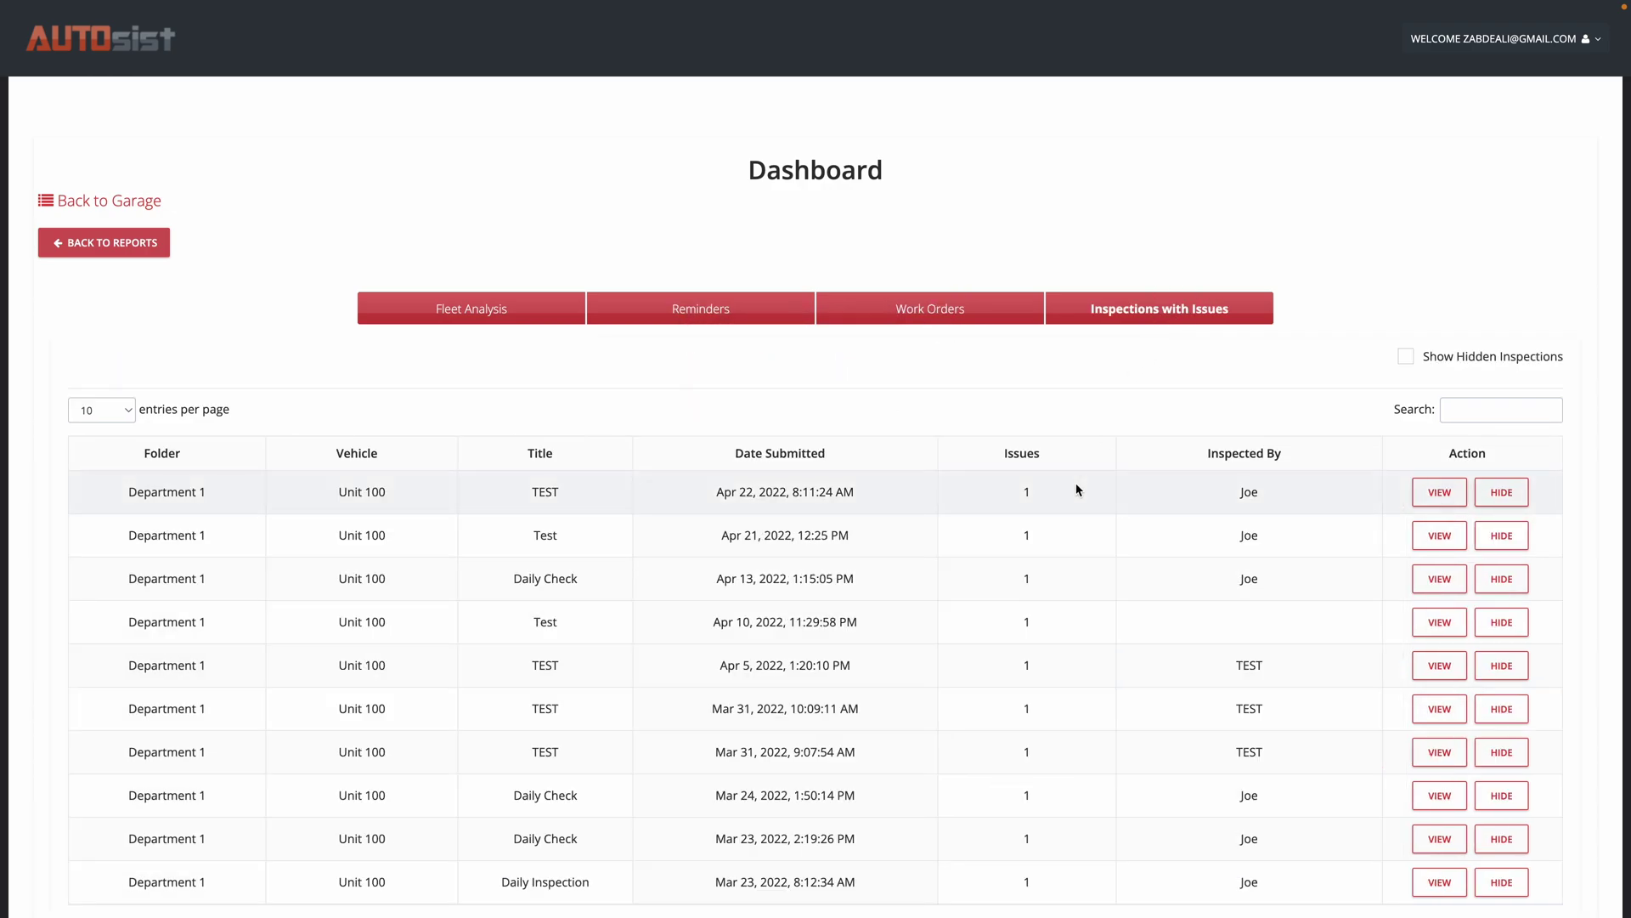
Step: Go back to Reports and open the Inspection Submission Analysis report
left_click(146, 254)
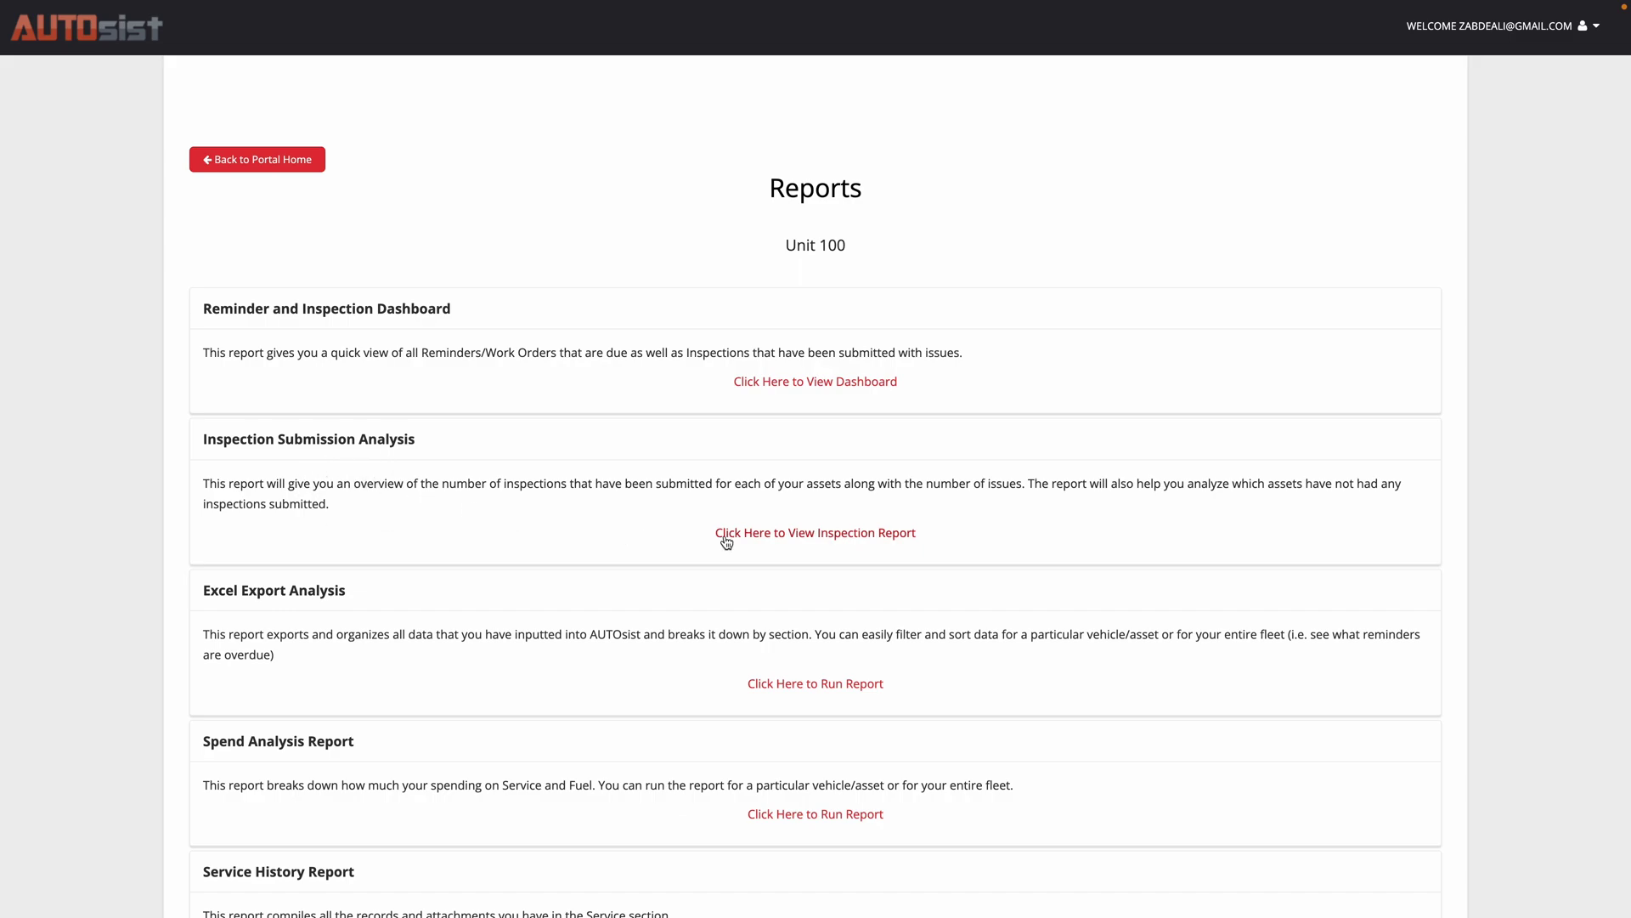
left_click(776, 536)
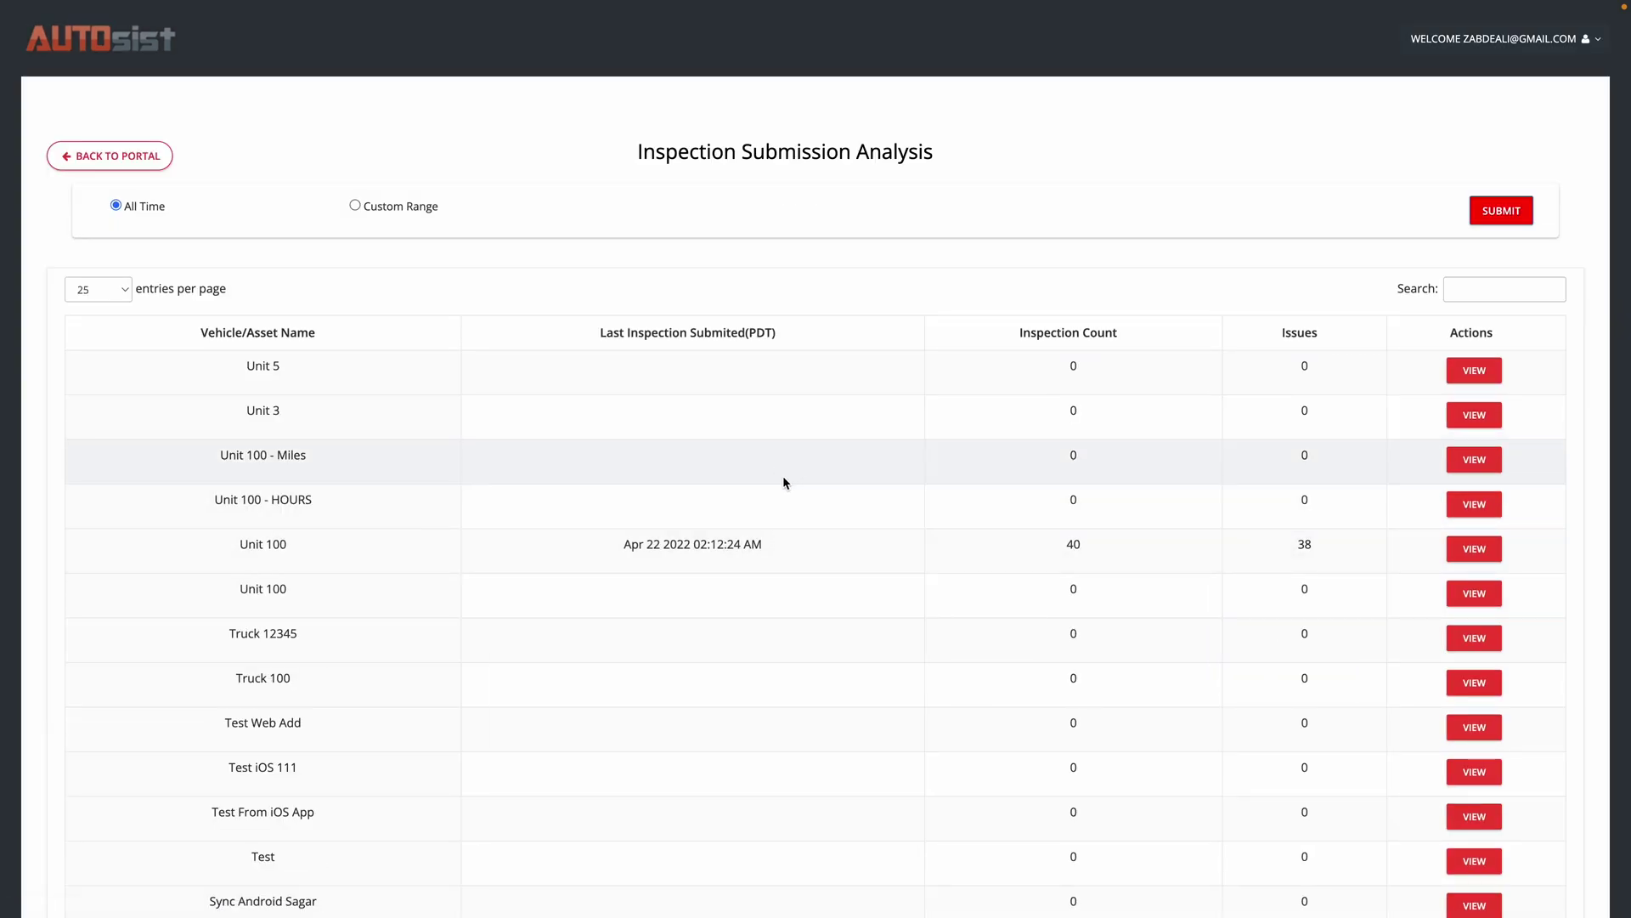
Step: Run the report for a custom range of Apr 01 to Apr 26, 2022, and review the results
left_click(355, 206)
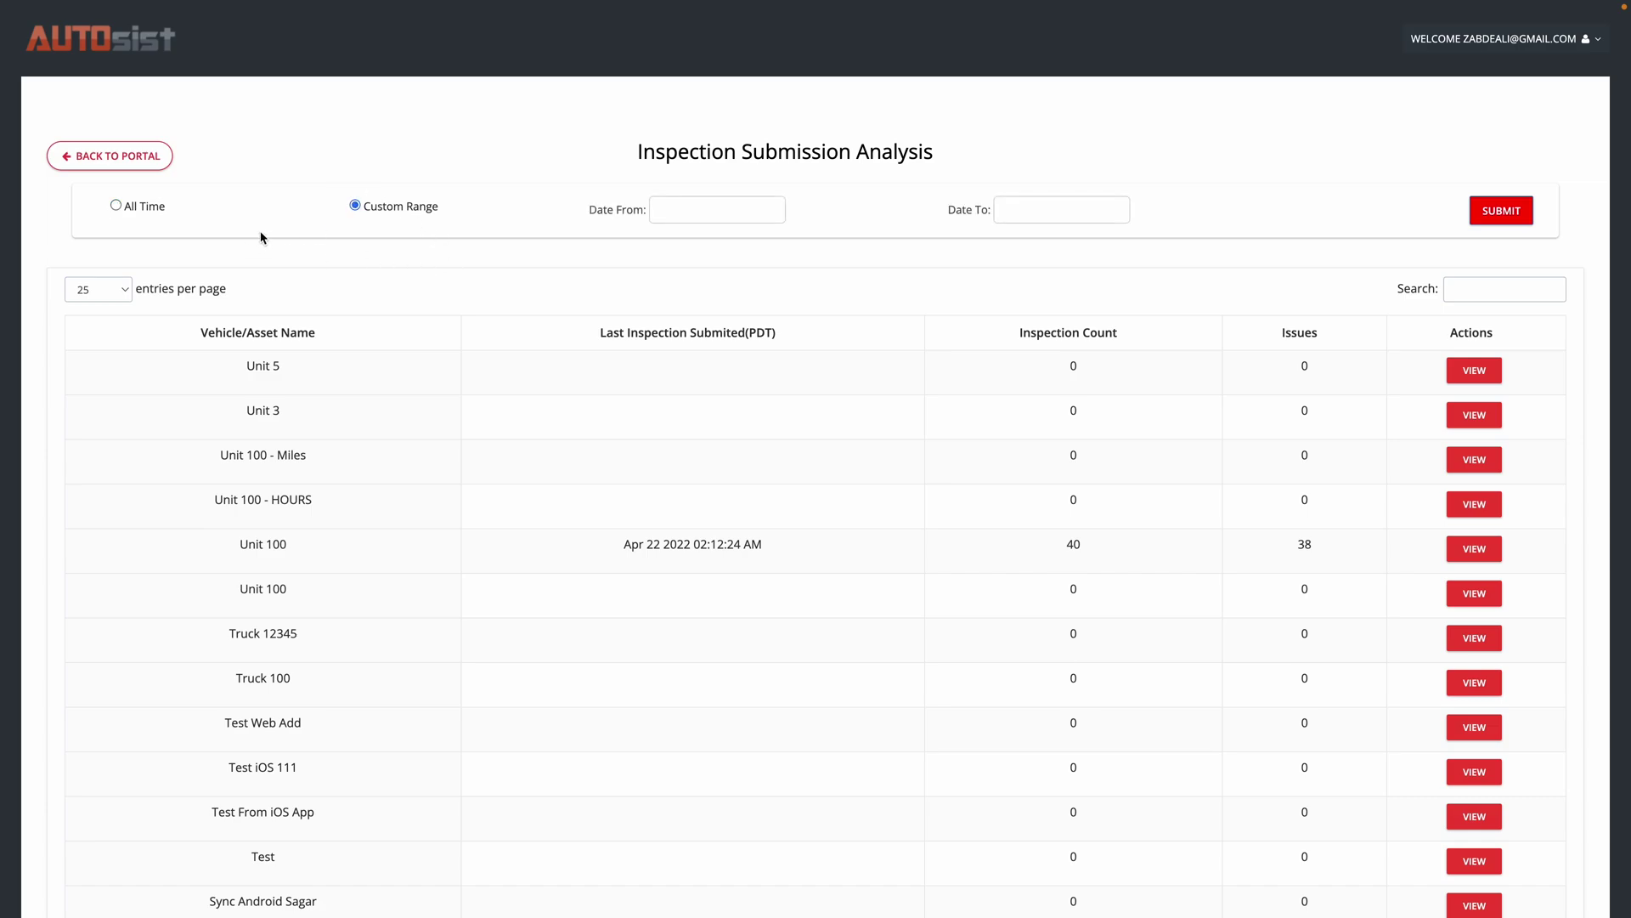
left_click(700, 204)
left_click(831, 297)
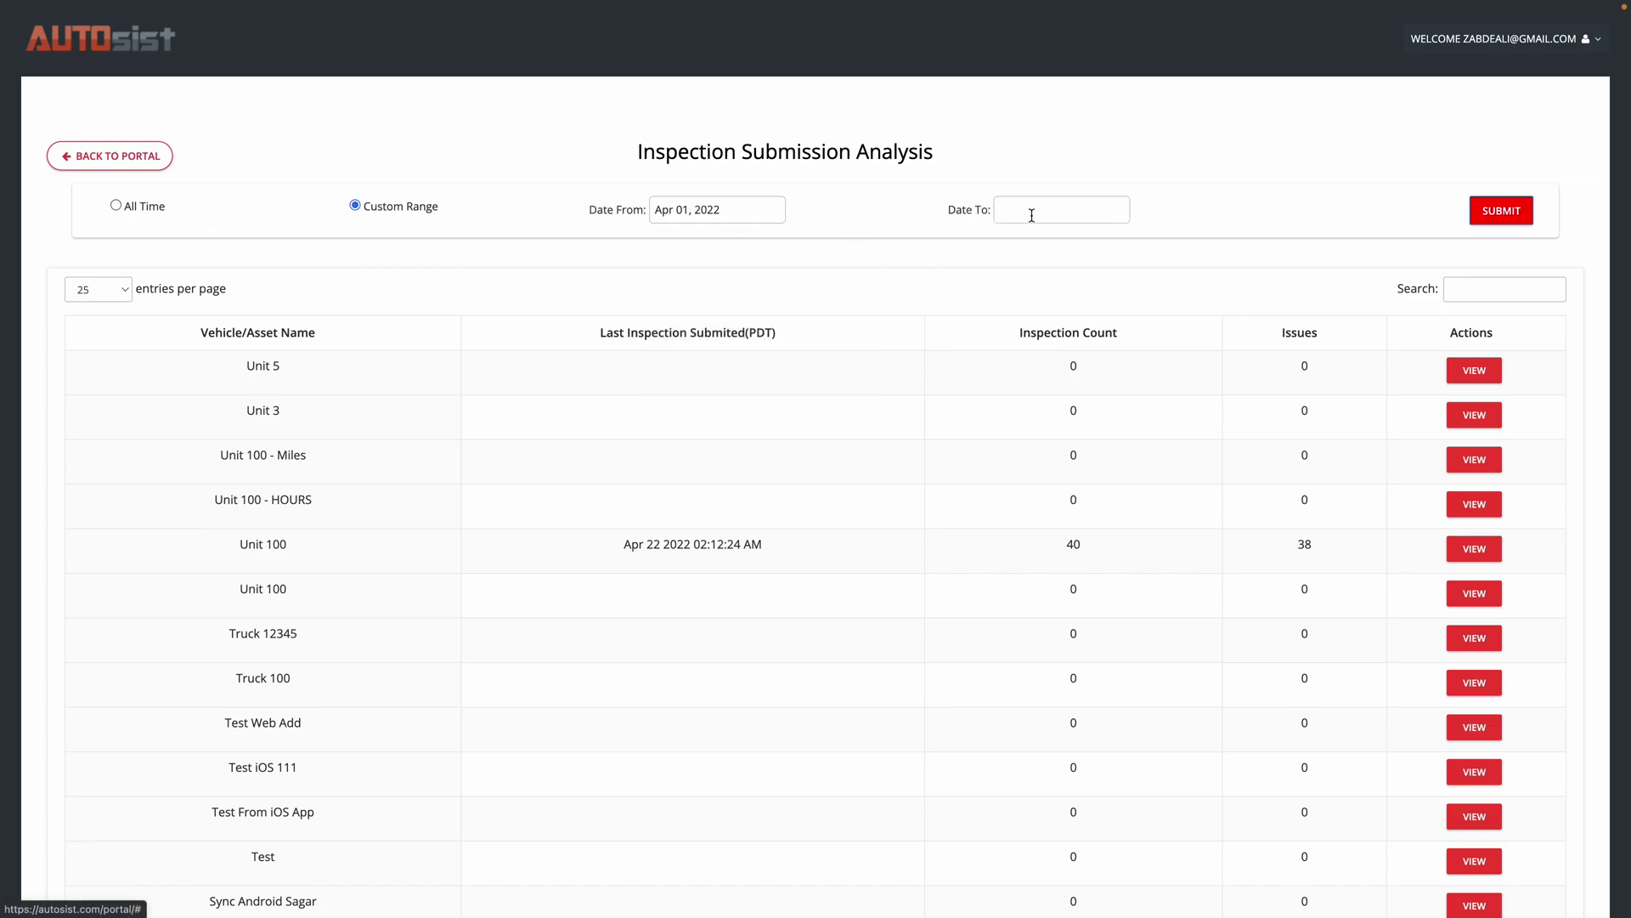
left_click(1025, 212)
left_click(1077, 391)
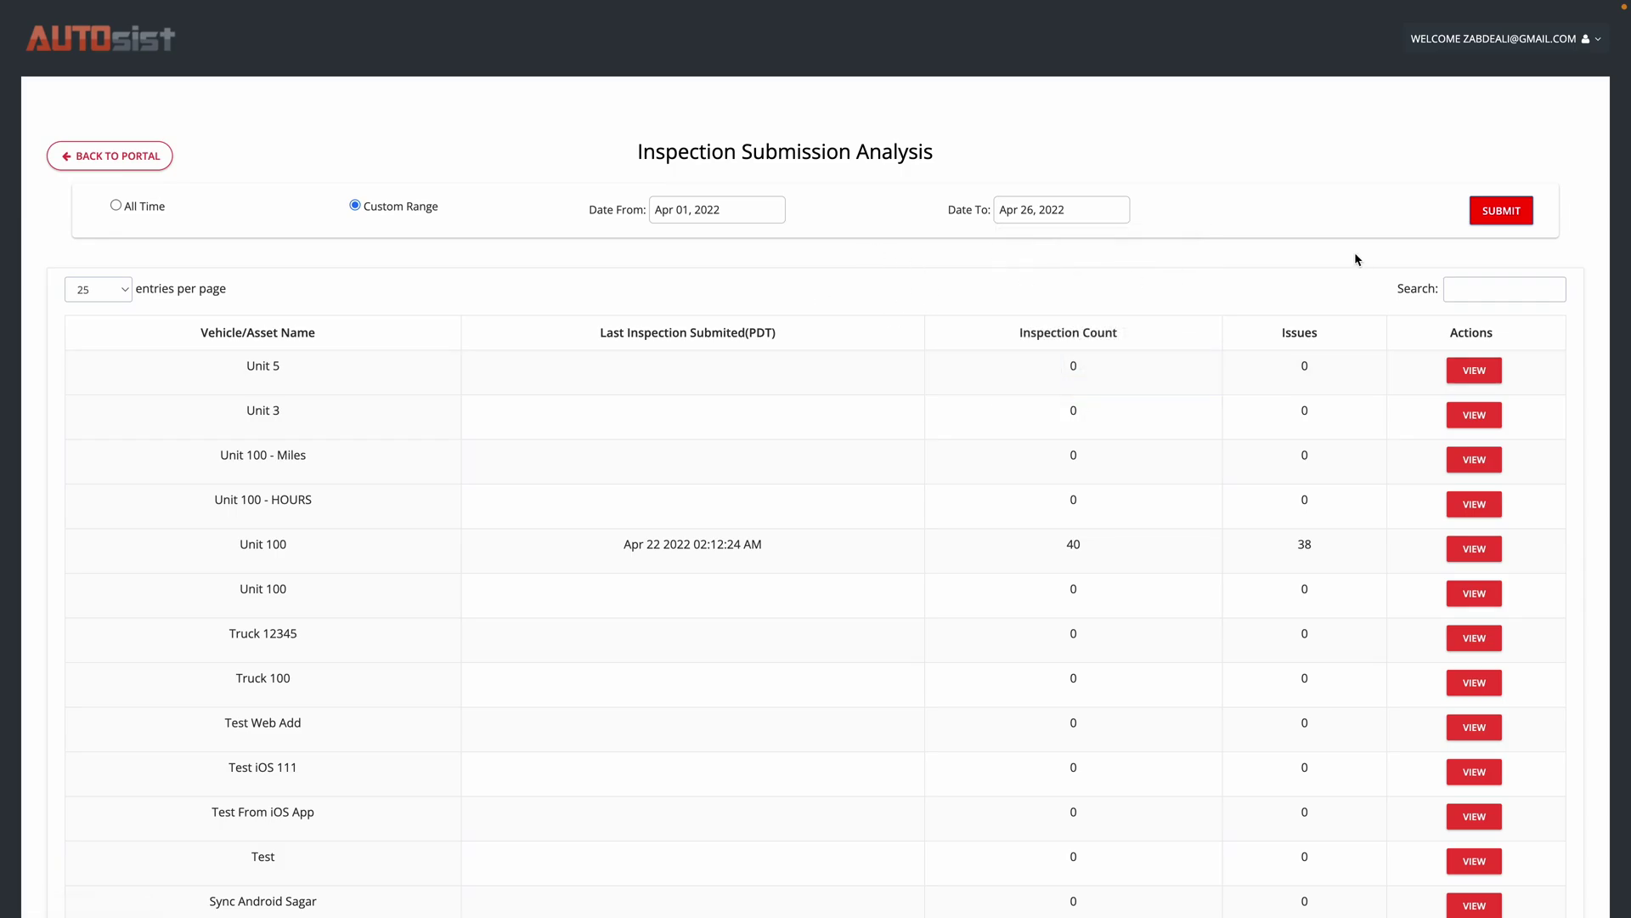
left_click(1501, 217)
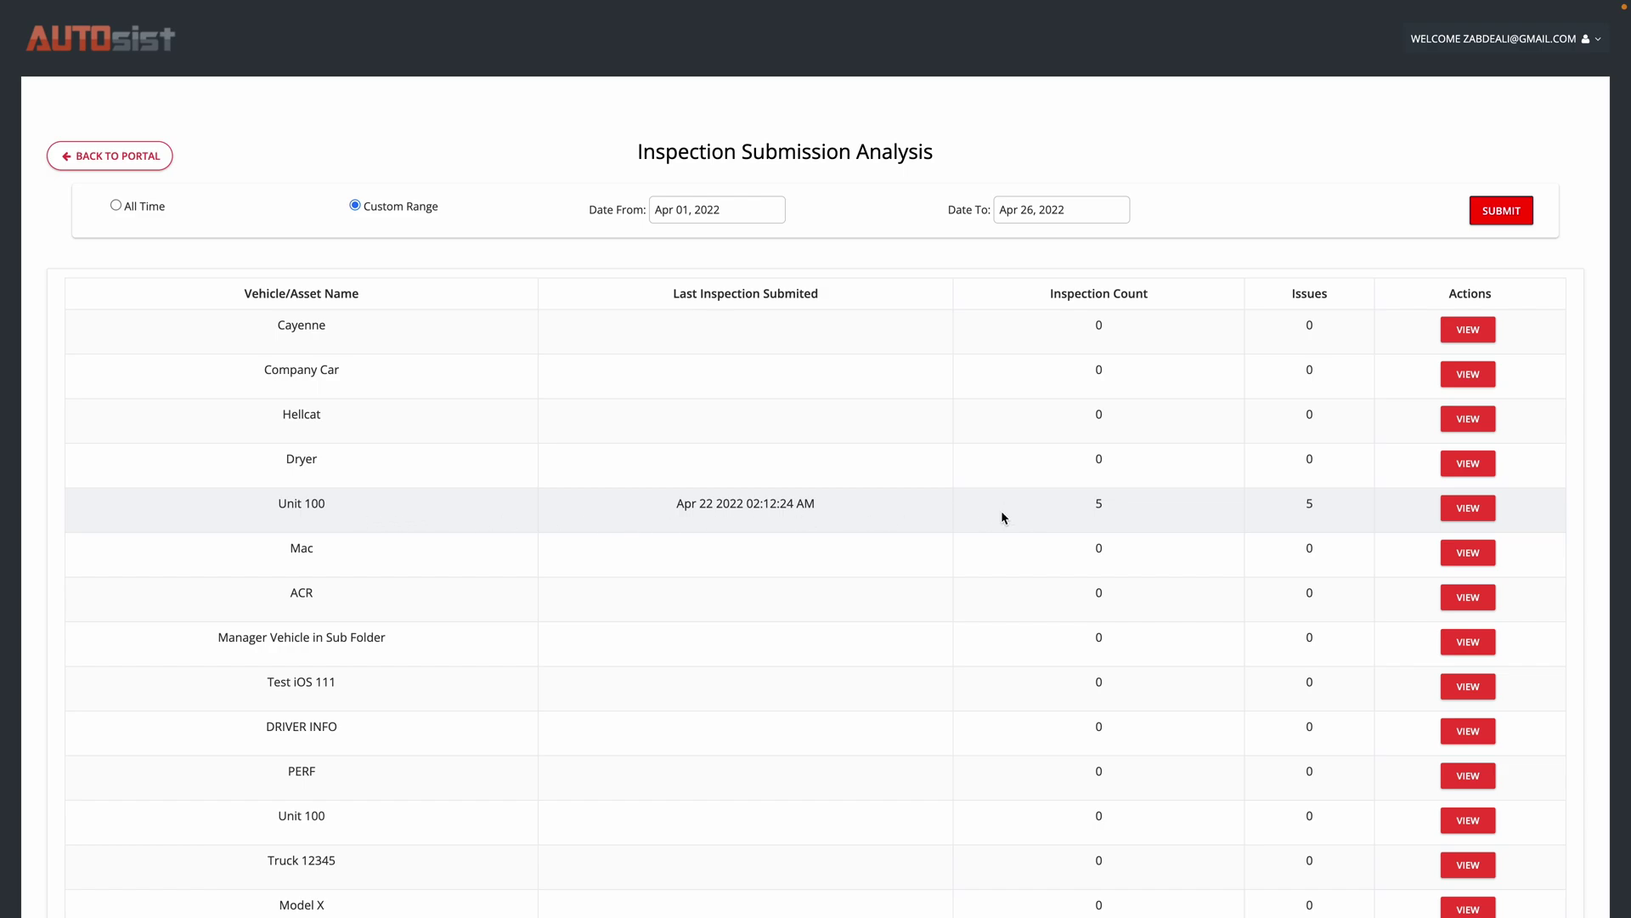
scroll(1071, 410, "down", 6)
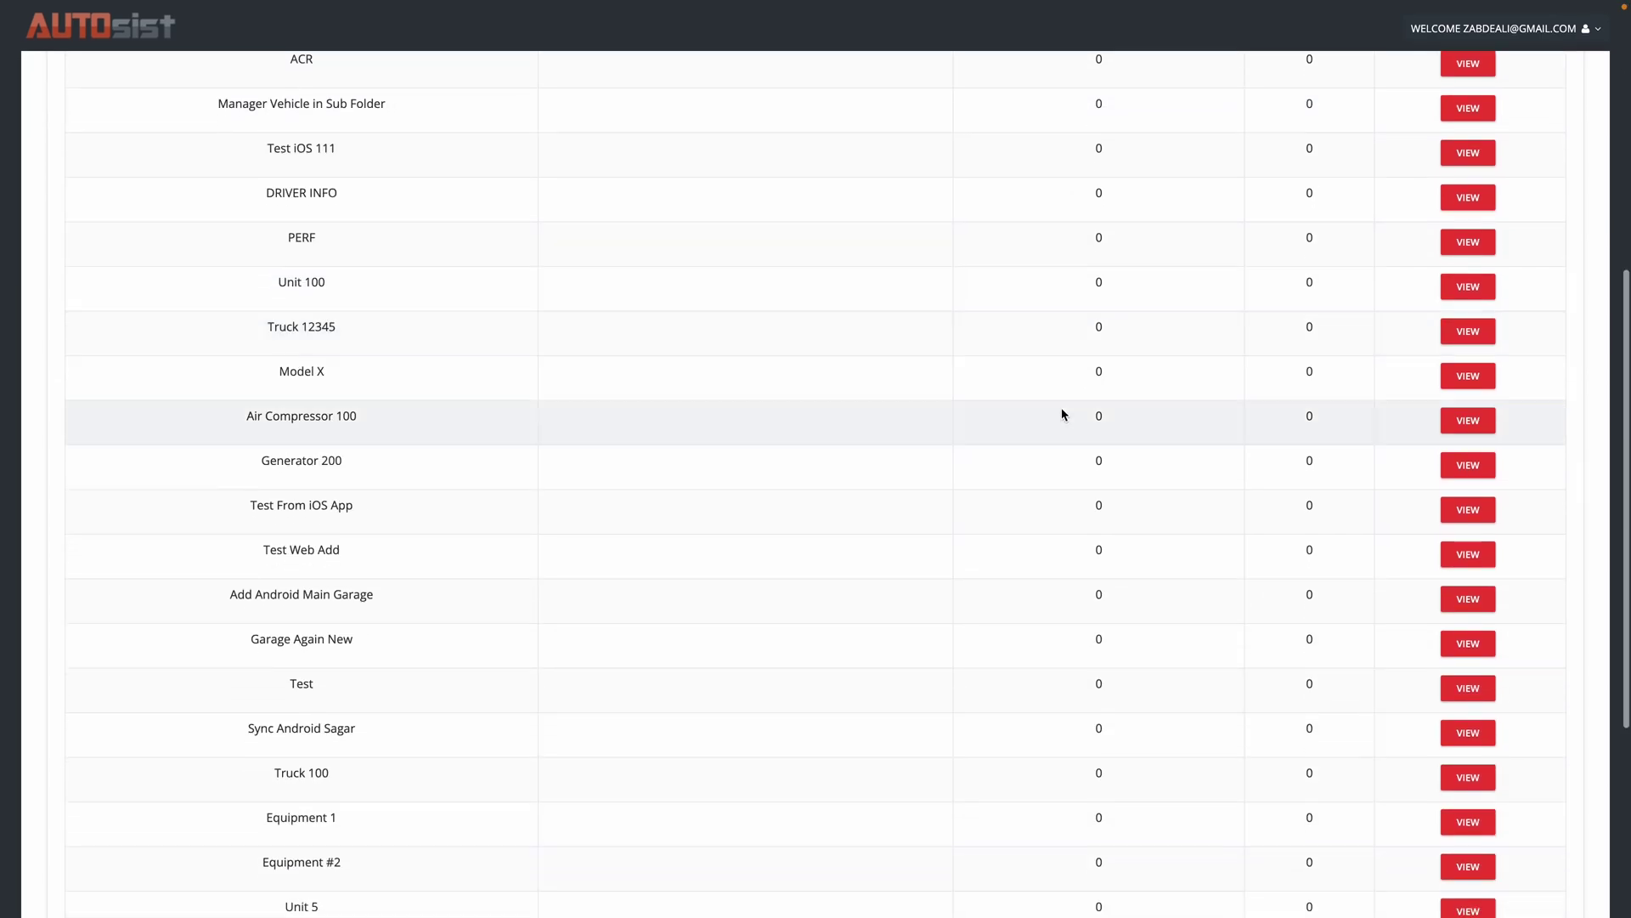
scroll(1076, 438, "down", 5)
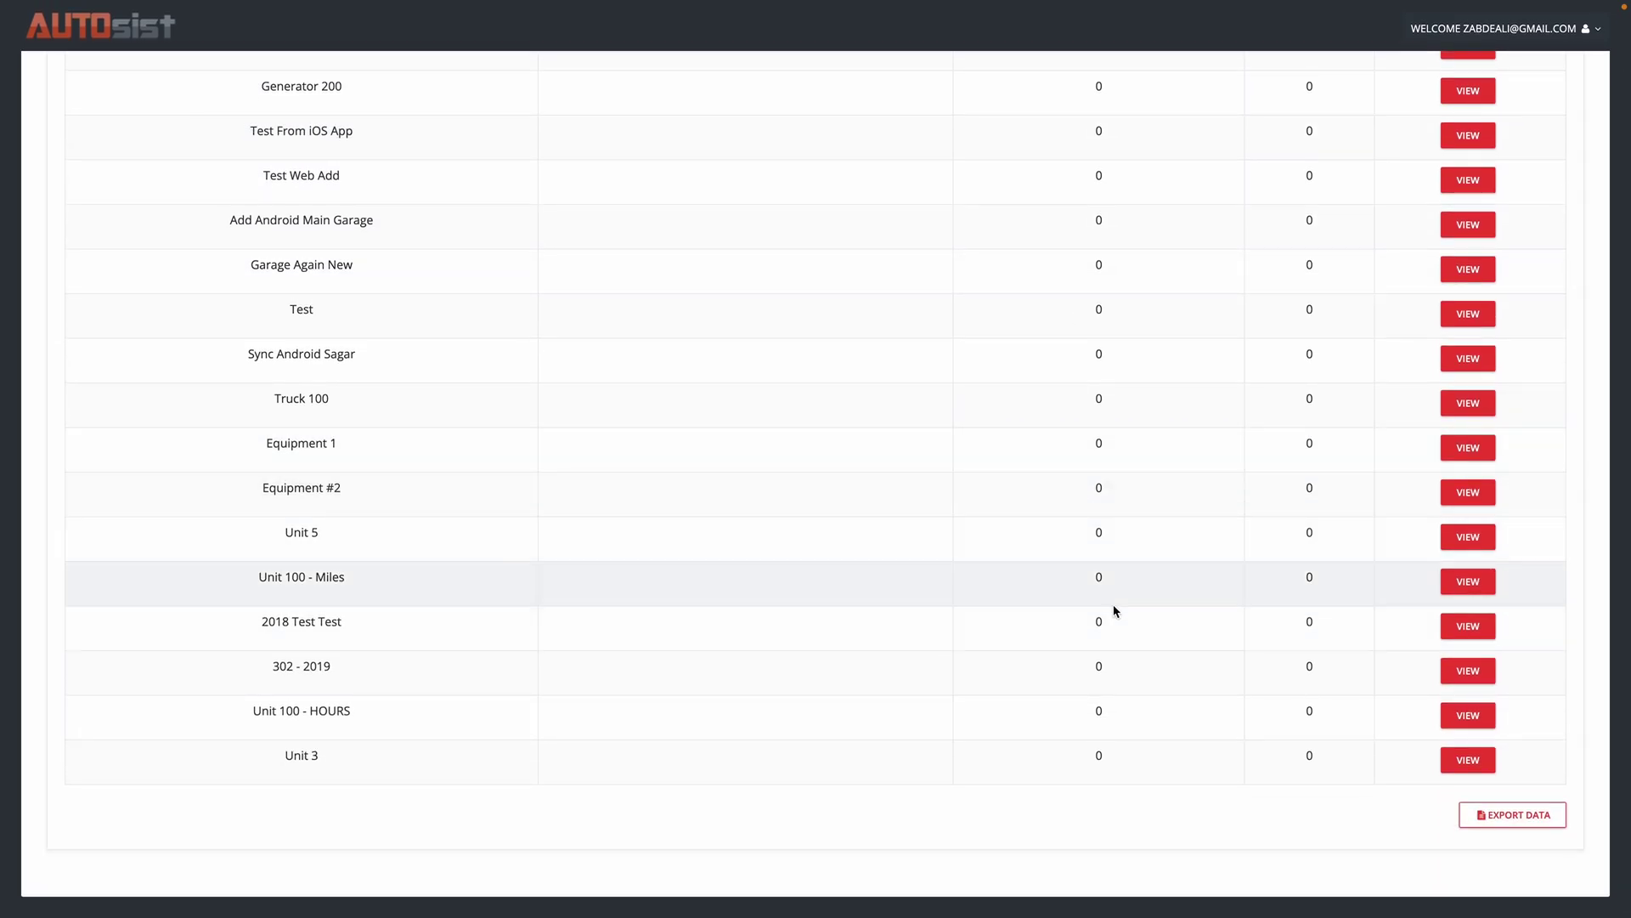
scroll(1116, 691, "up", 10)
scroll(1118, 688, "down", 10)
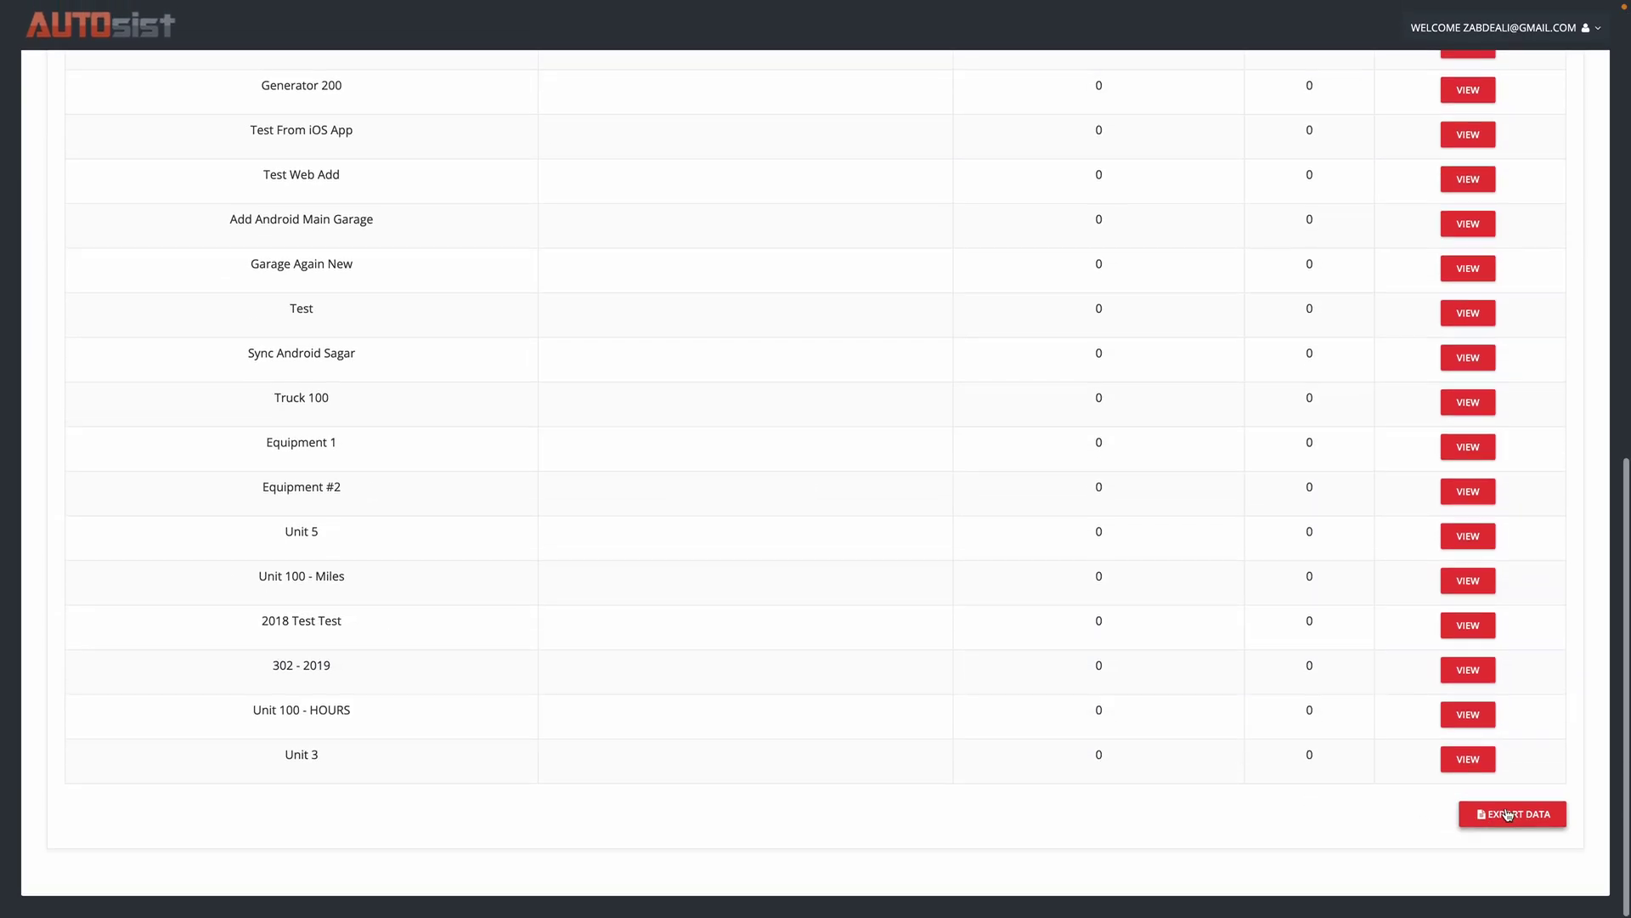
scroll(1485, 818, "up", 10)
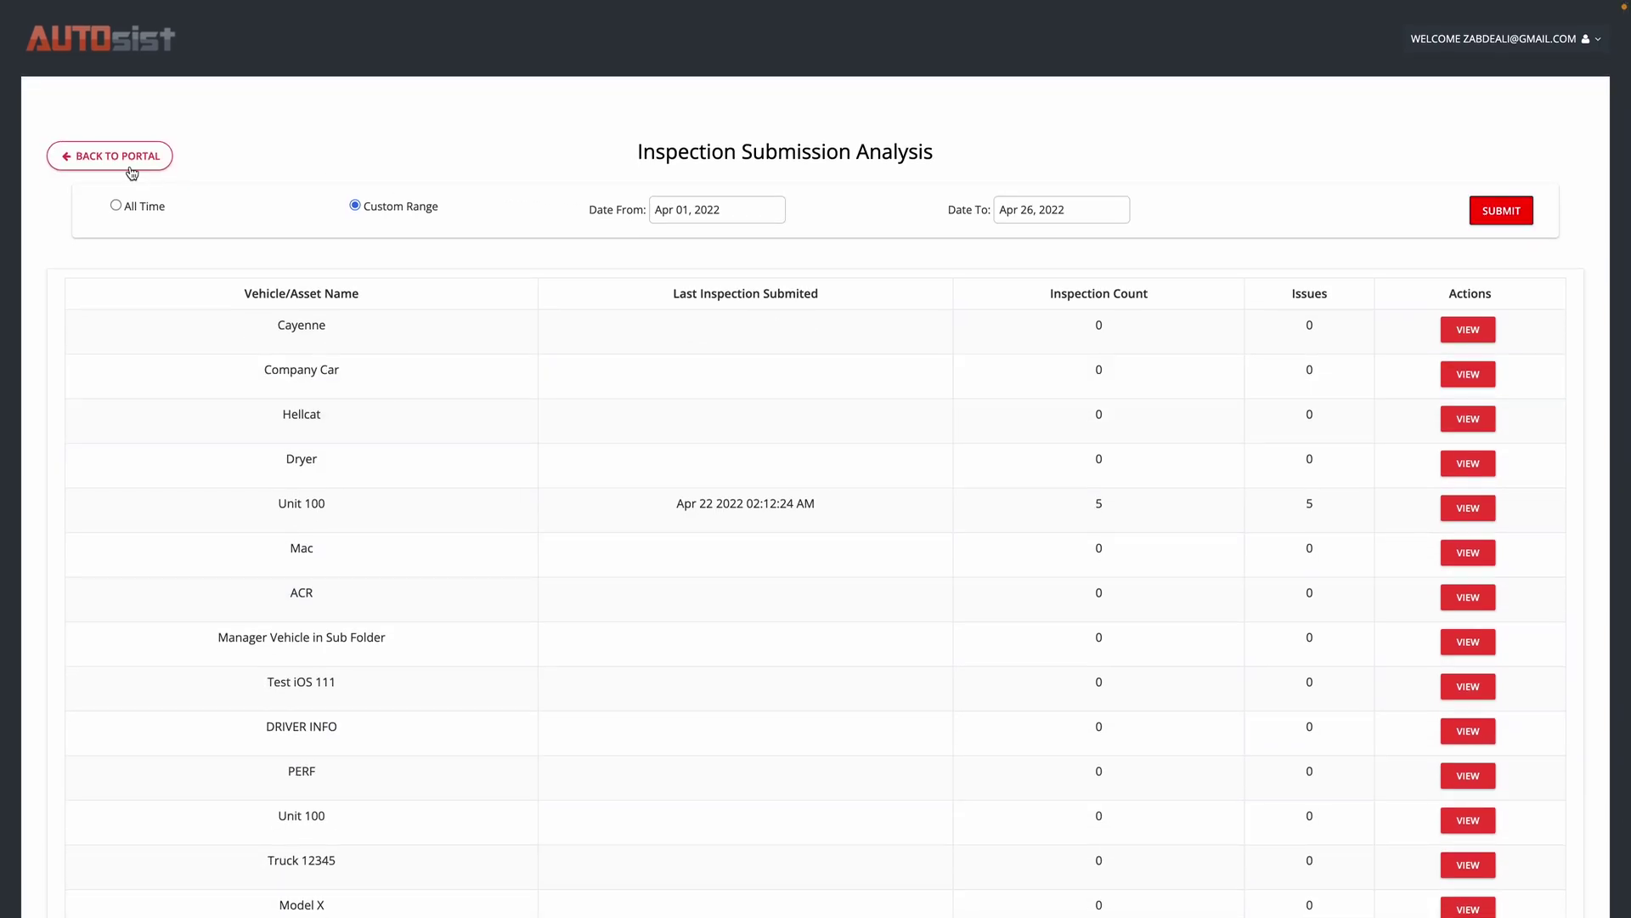
Step: Return to Reports and bring up the Excel Export Analysis options
left_click(109, 153)
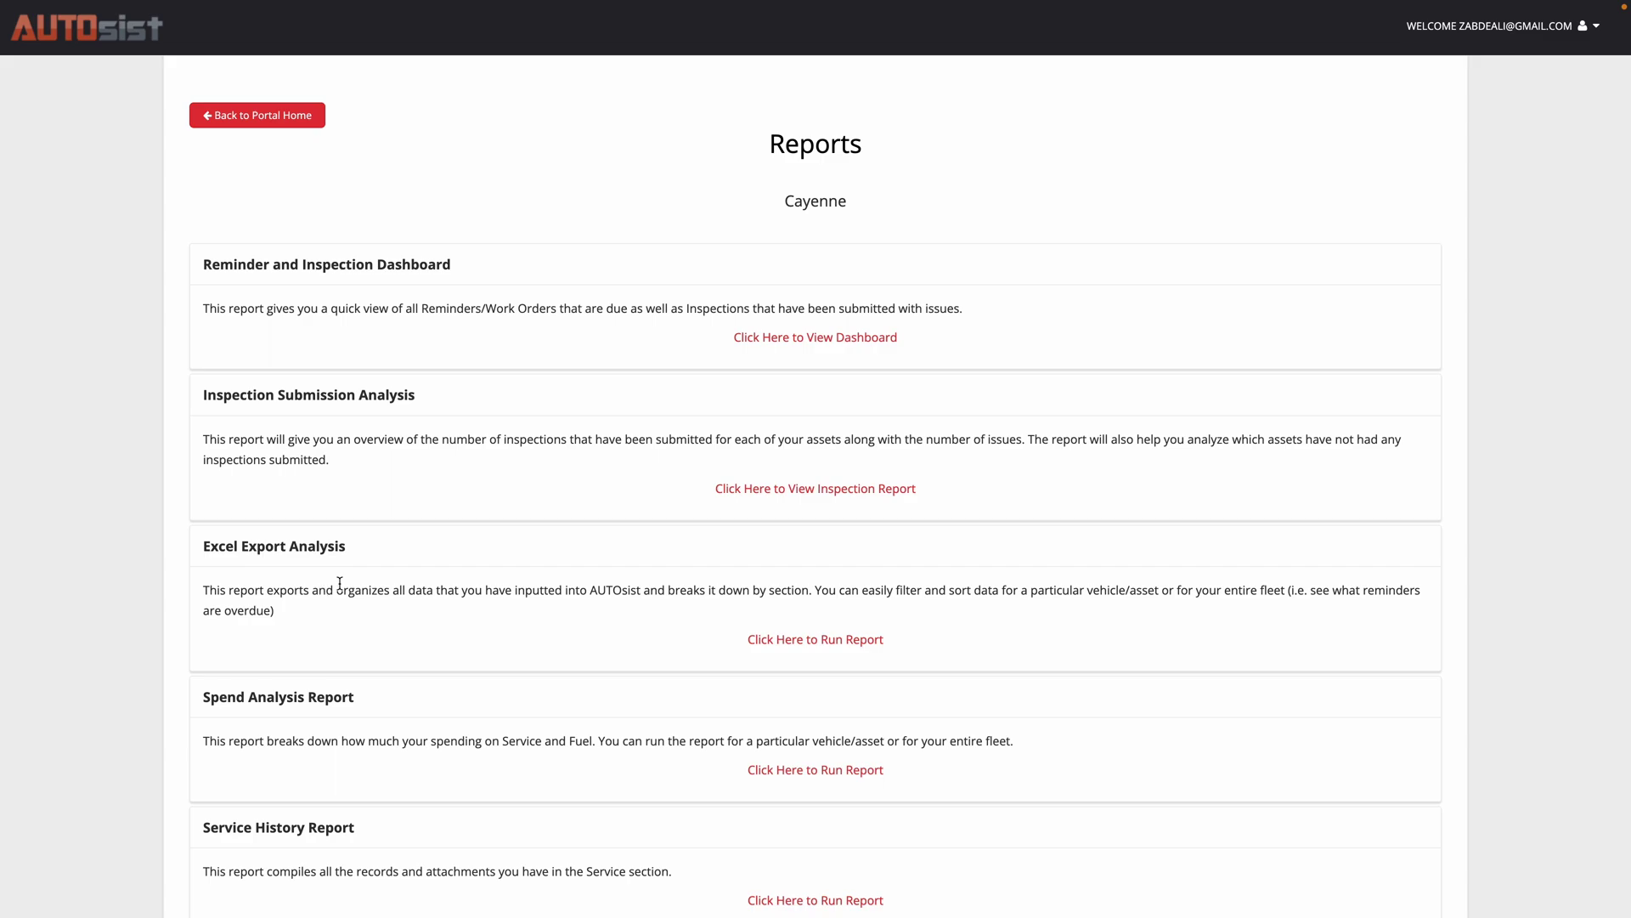
left_click(807, 646)
Step: Download the All Vehicles/Assets, All Time export and open Vehicle Data (94).xlsx
left_click(430, 208)
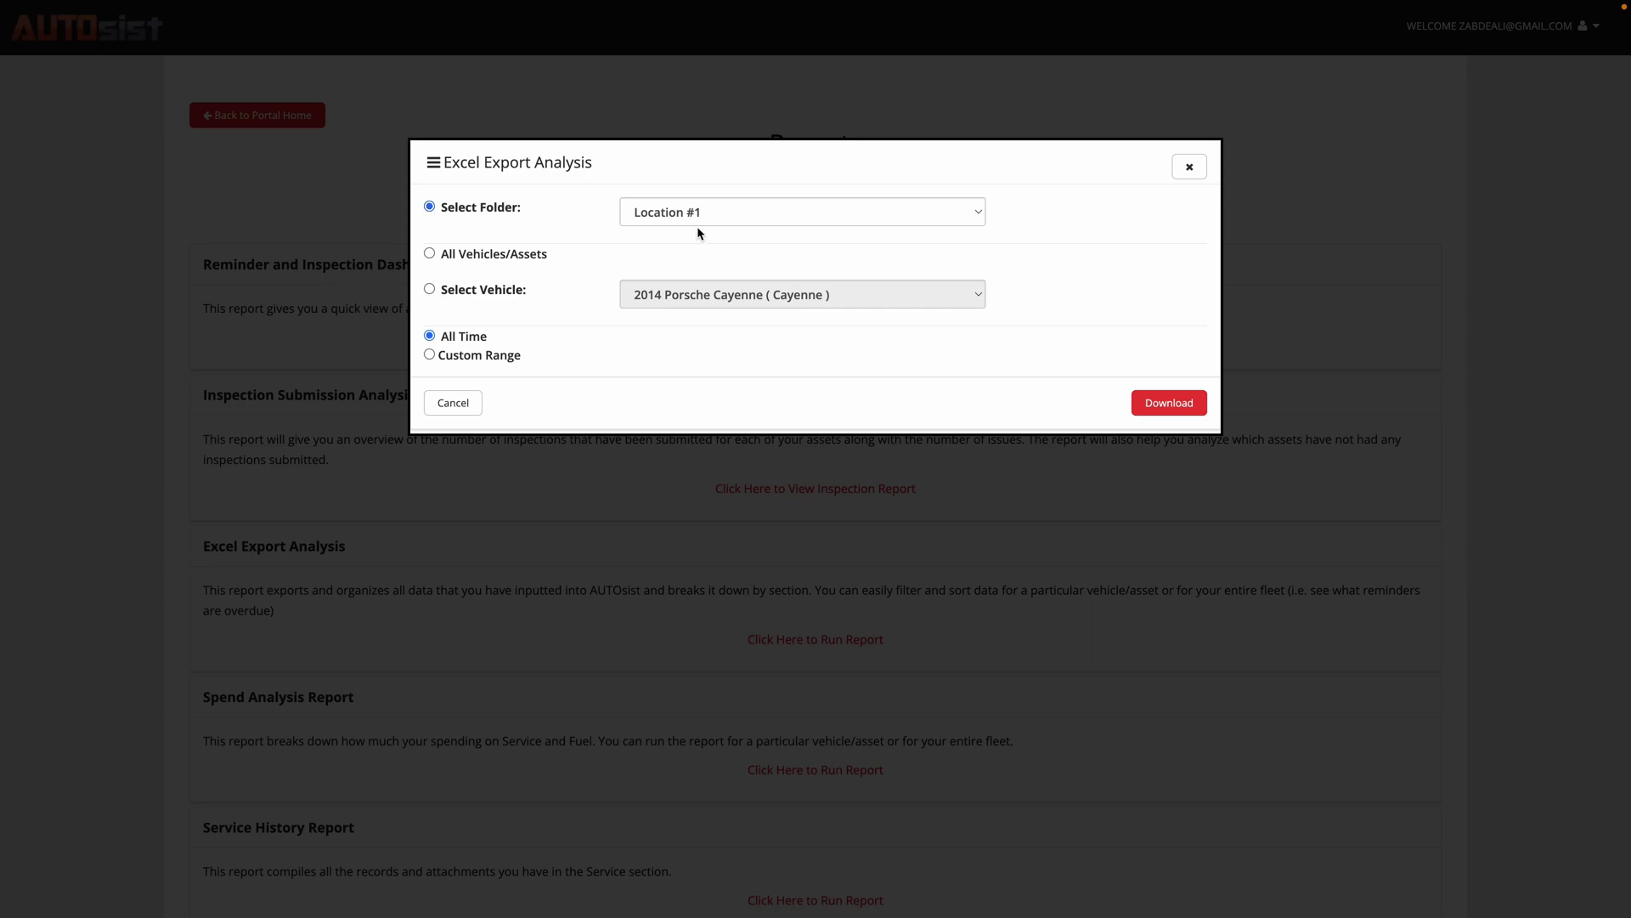
left_click(430, 253)
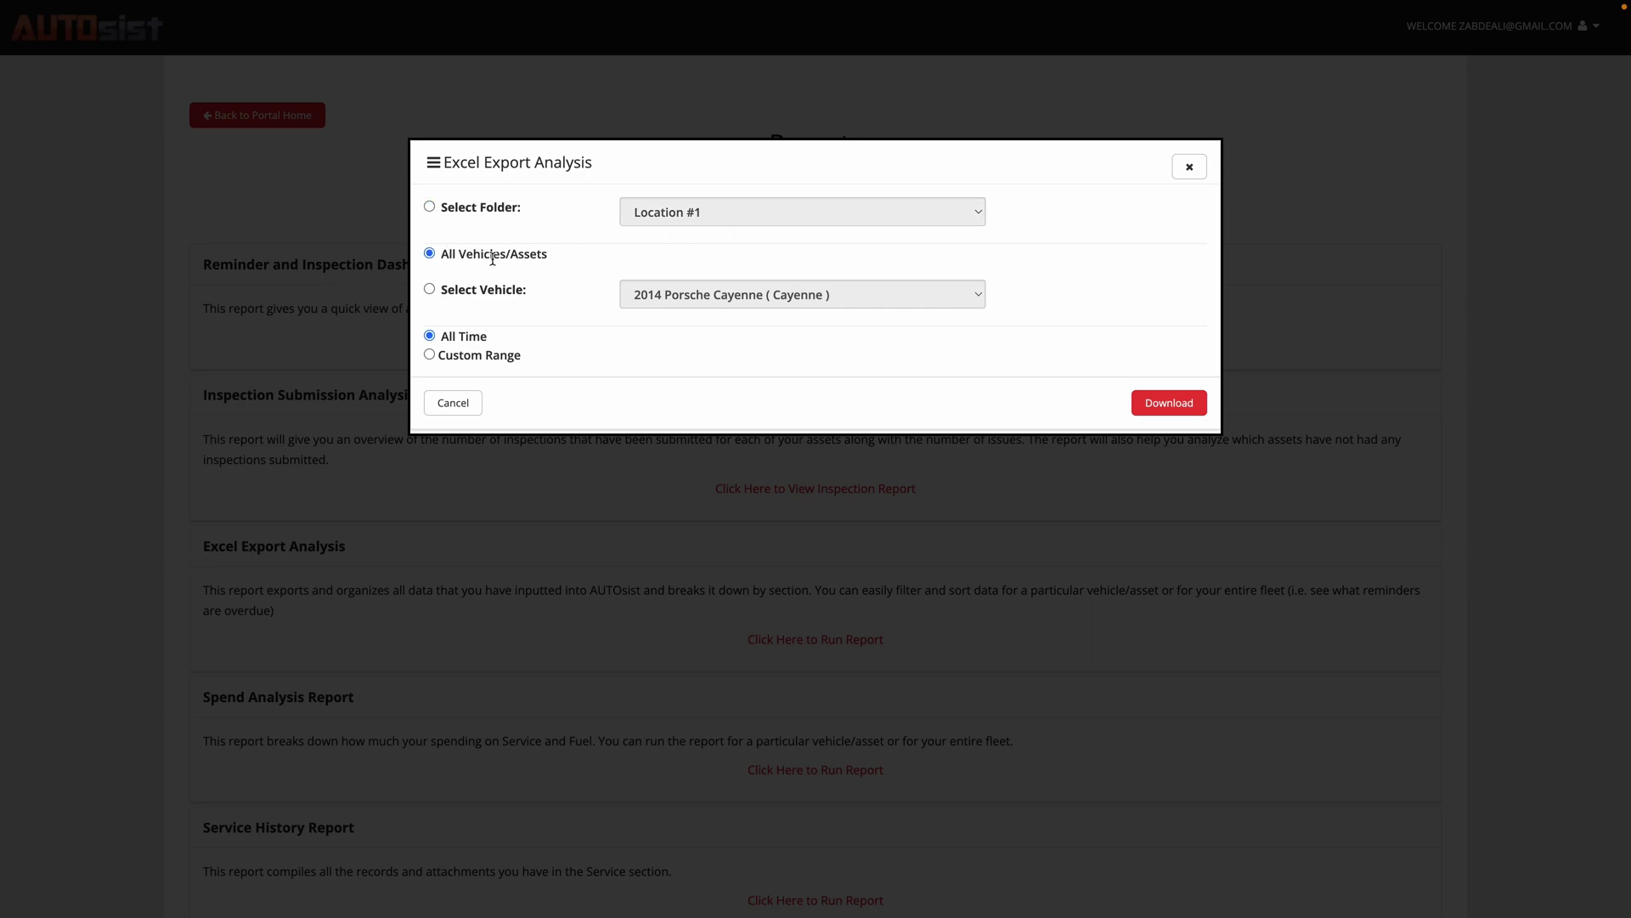
left_click(431, 290)
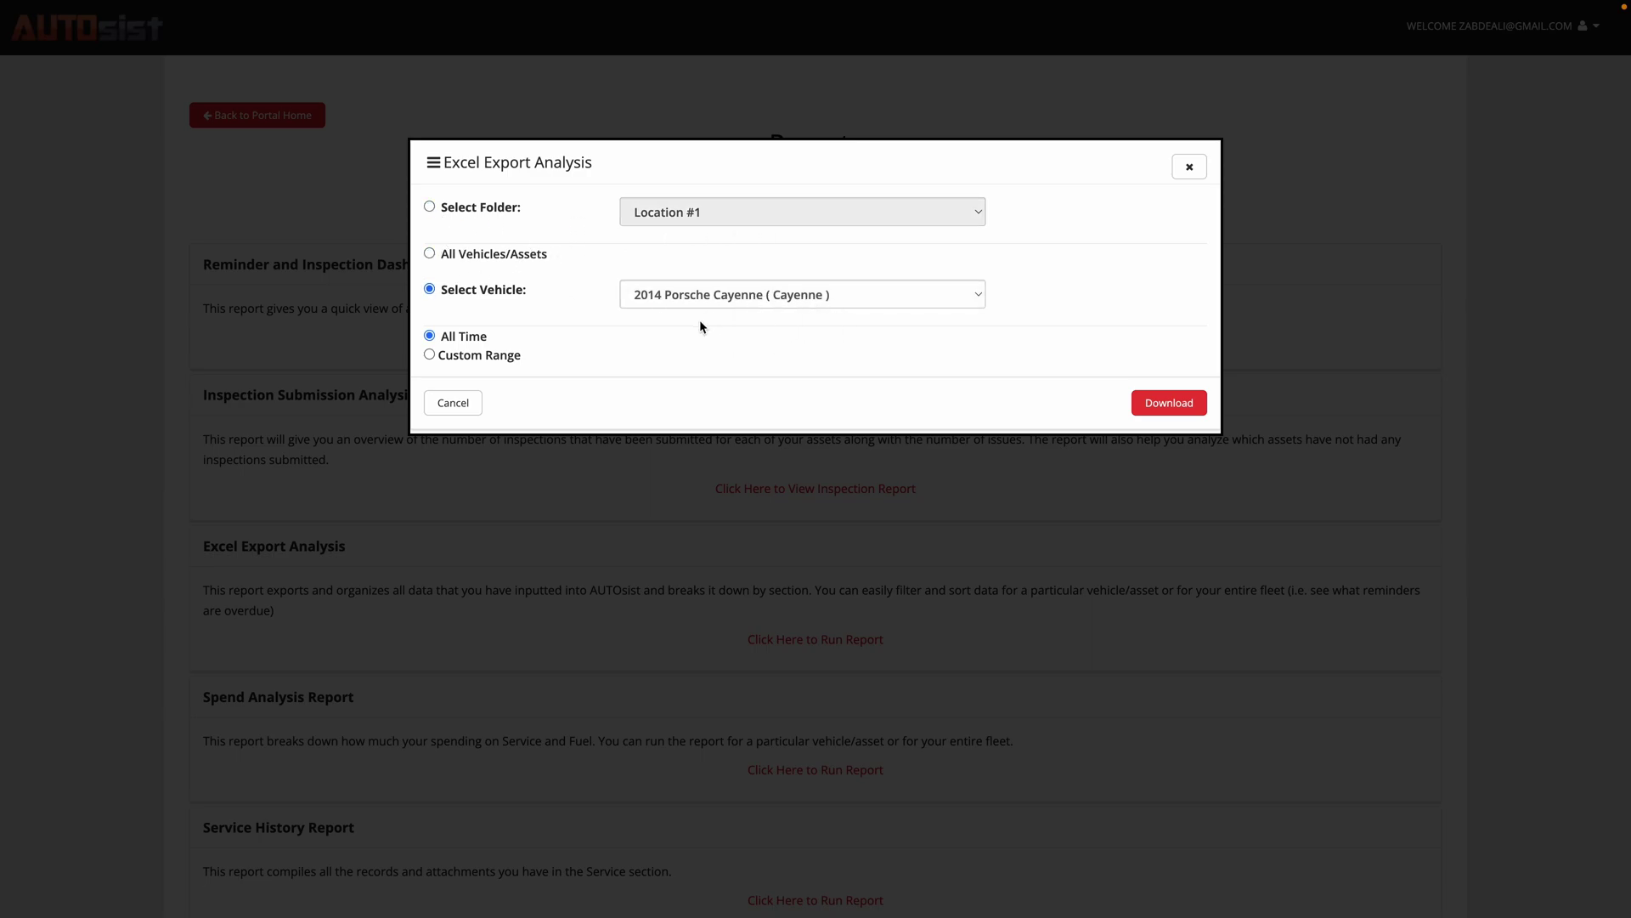
left_click(430, 356)
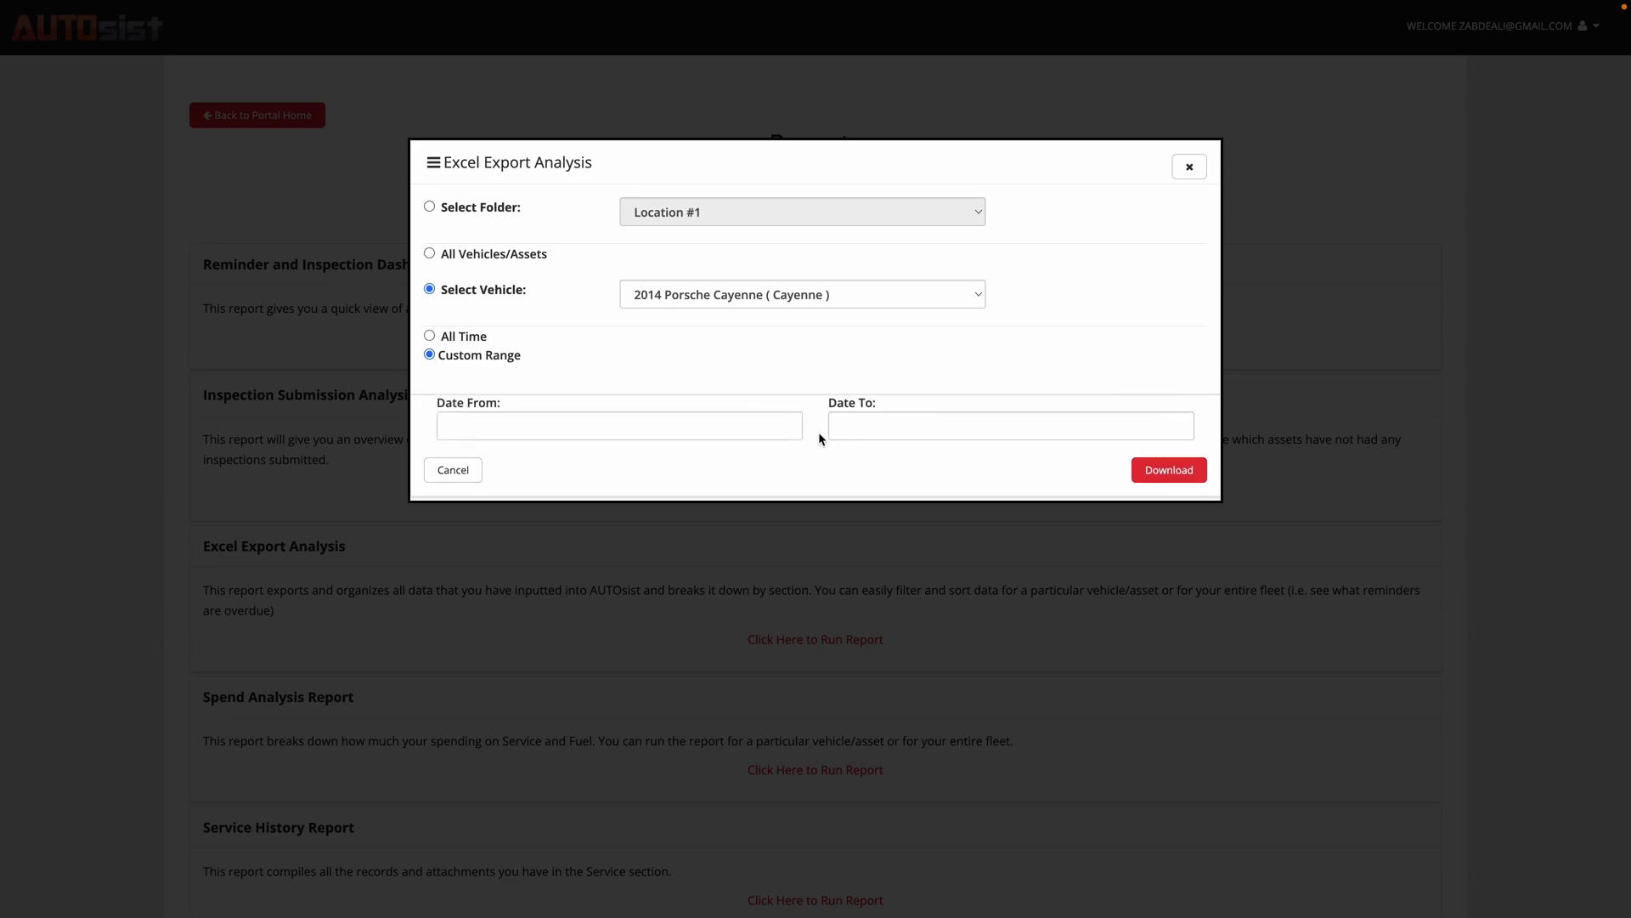
left_click(610, 435)
left_click(534, 355)
left_click(441, 336)
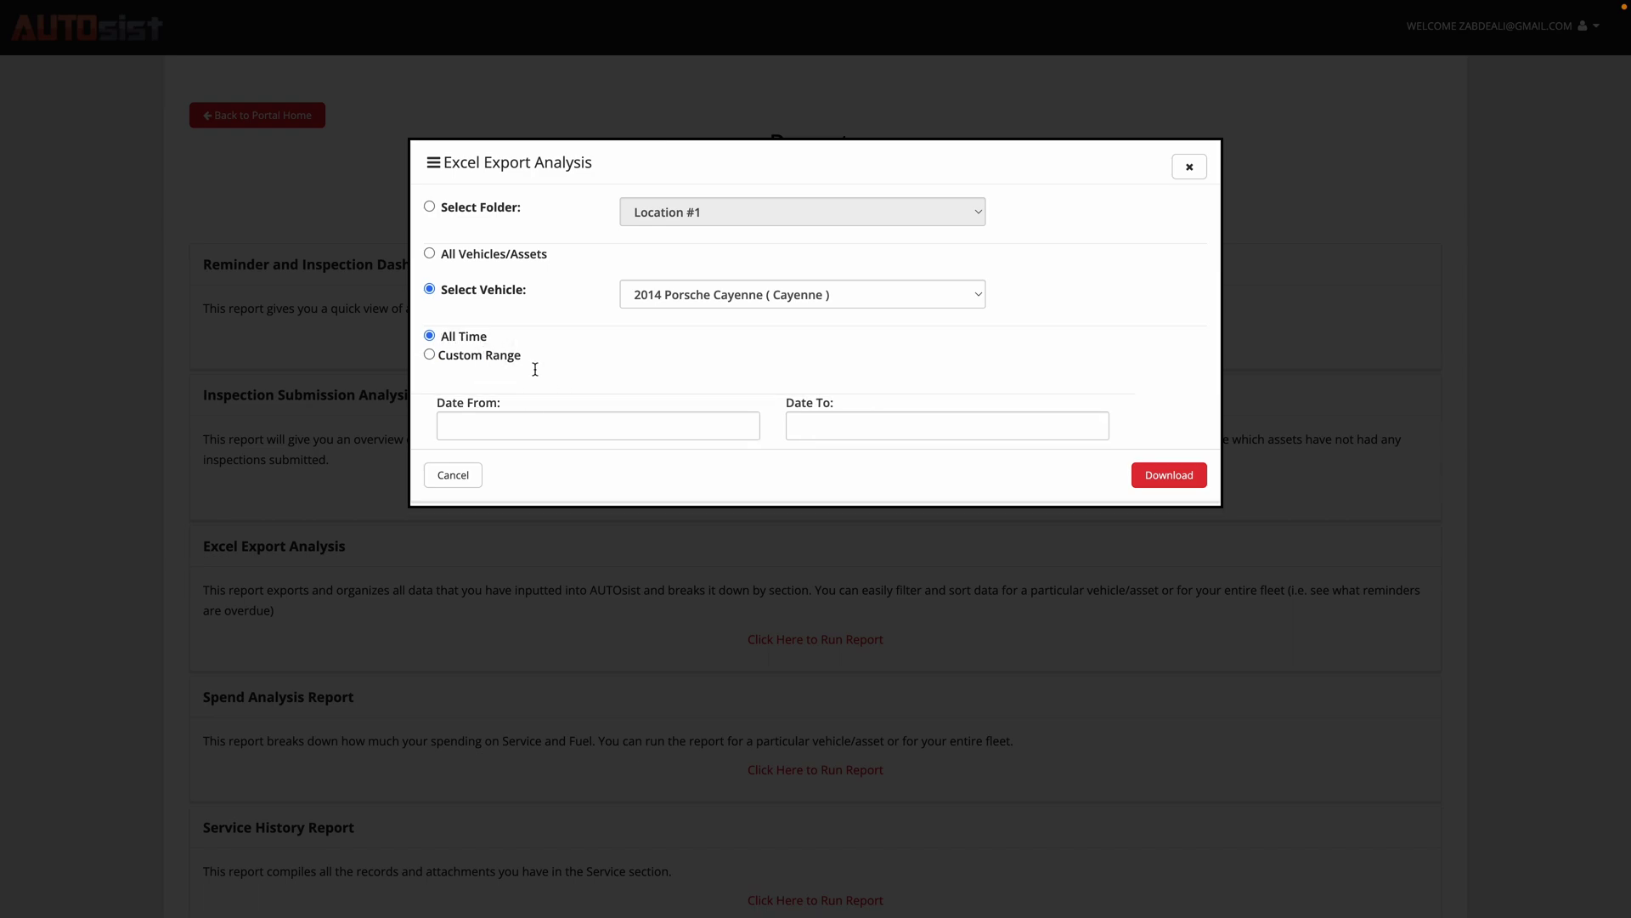
left_click(430, 254)
left_click(1169, 403)
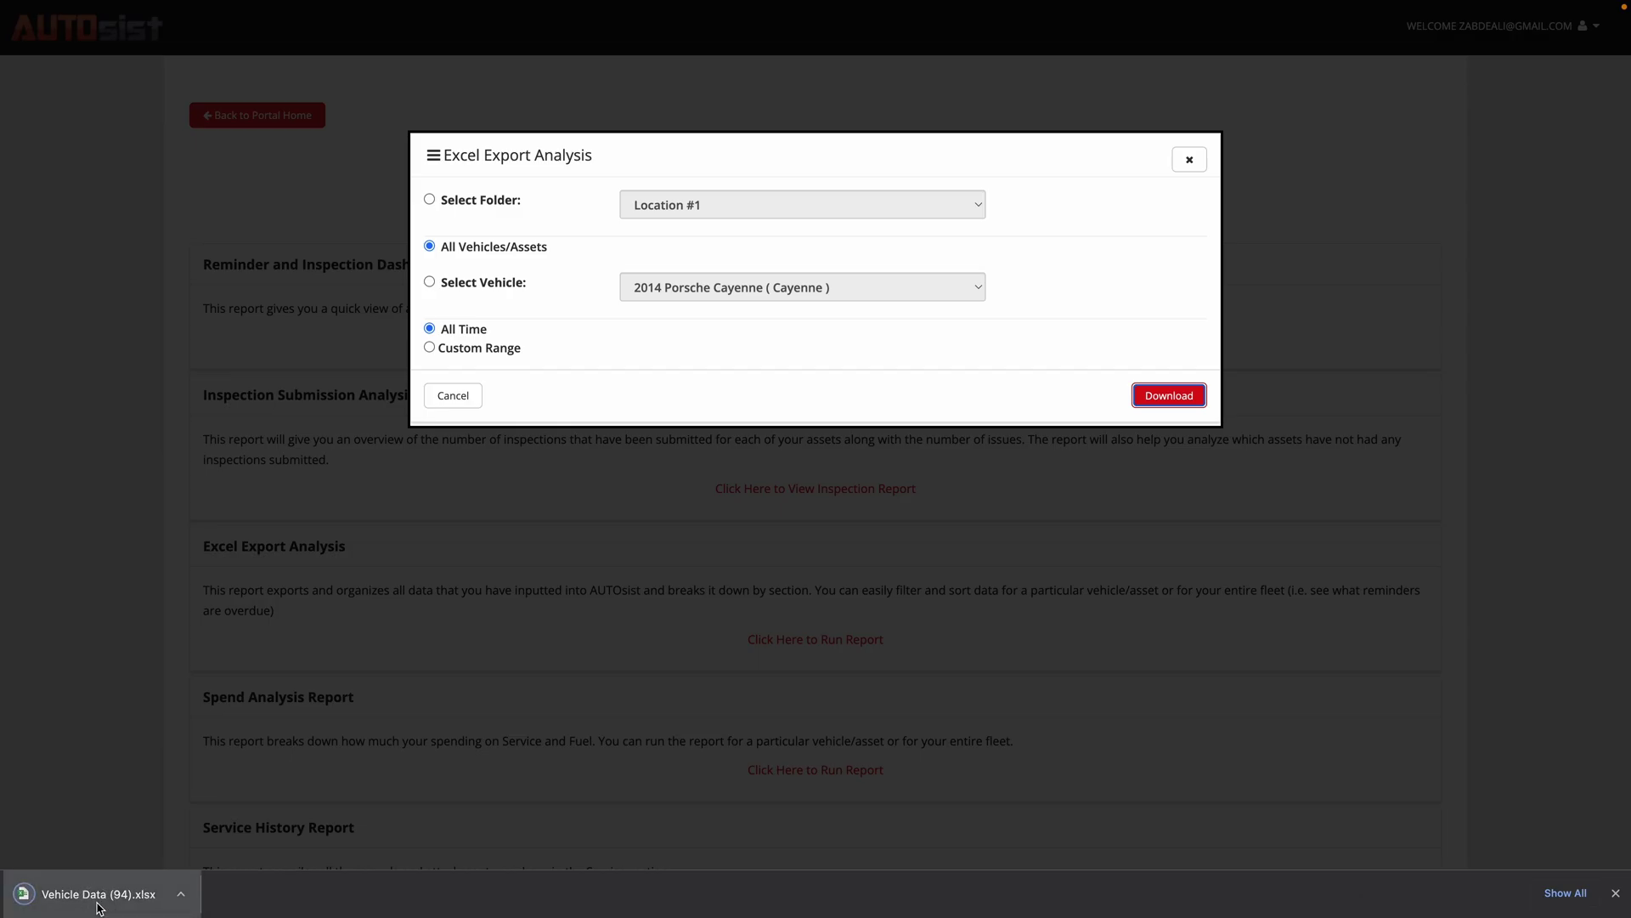
left_click(98, 894)
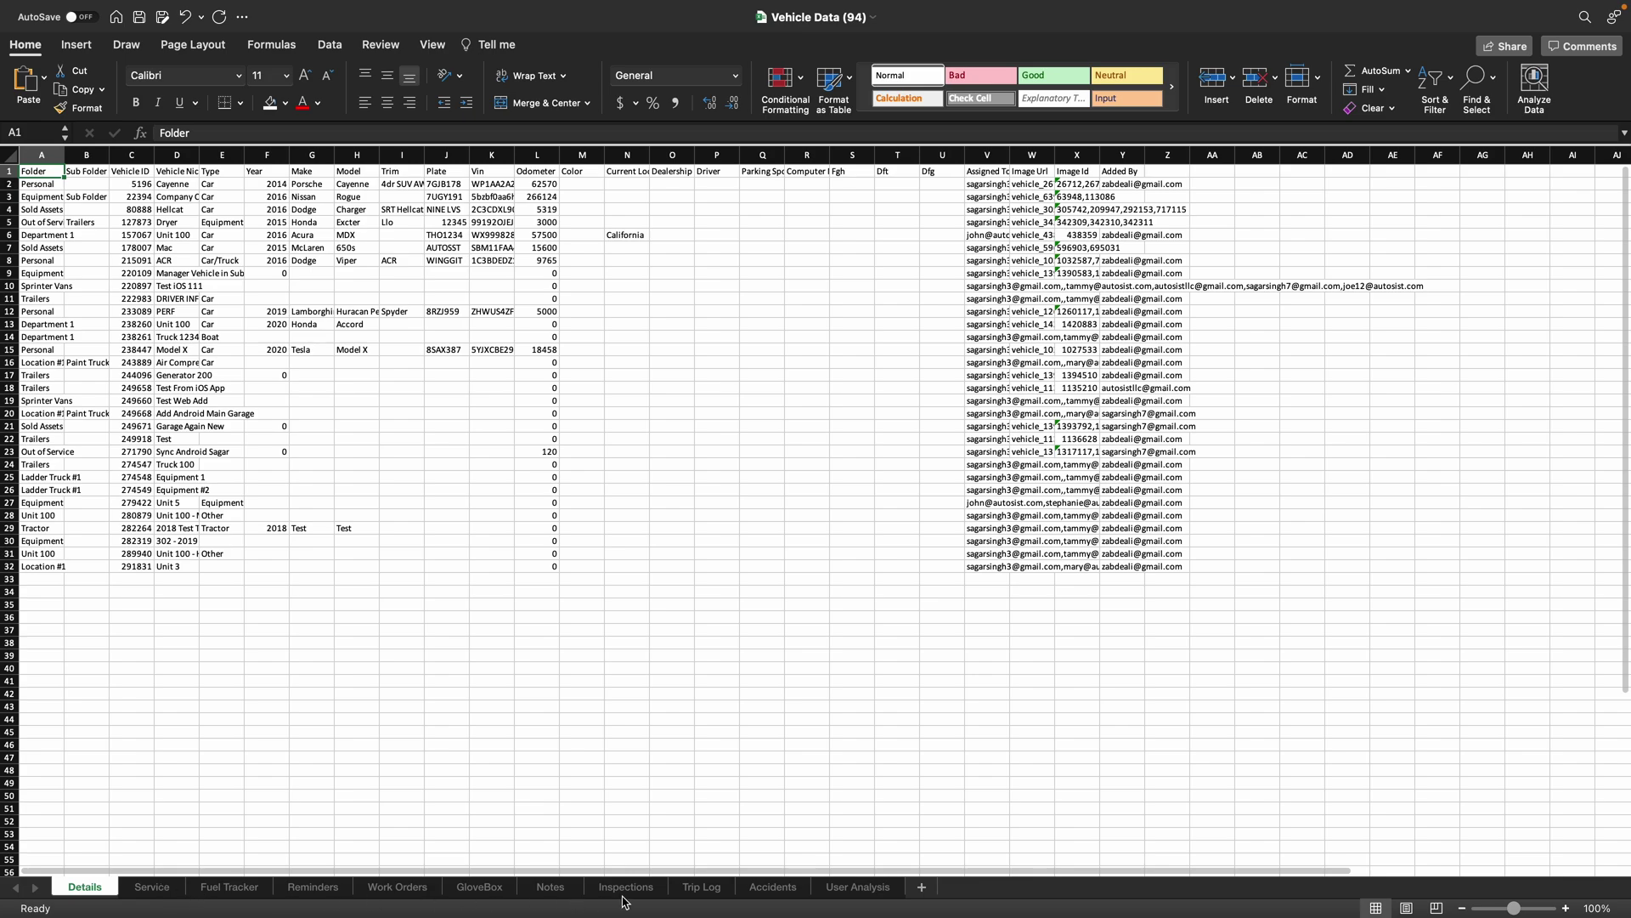
left_click(167, 892)
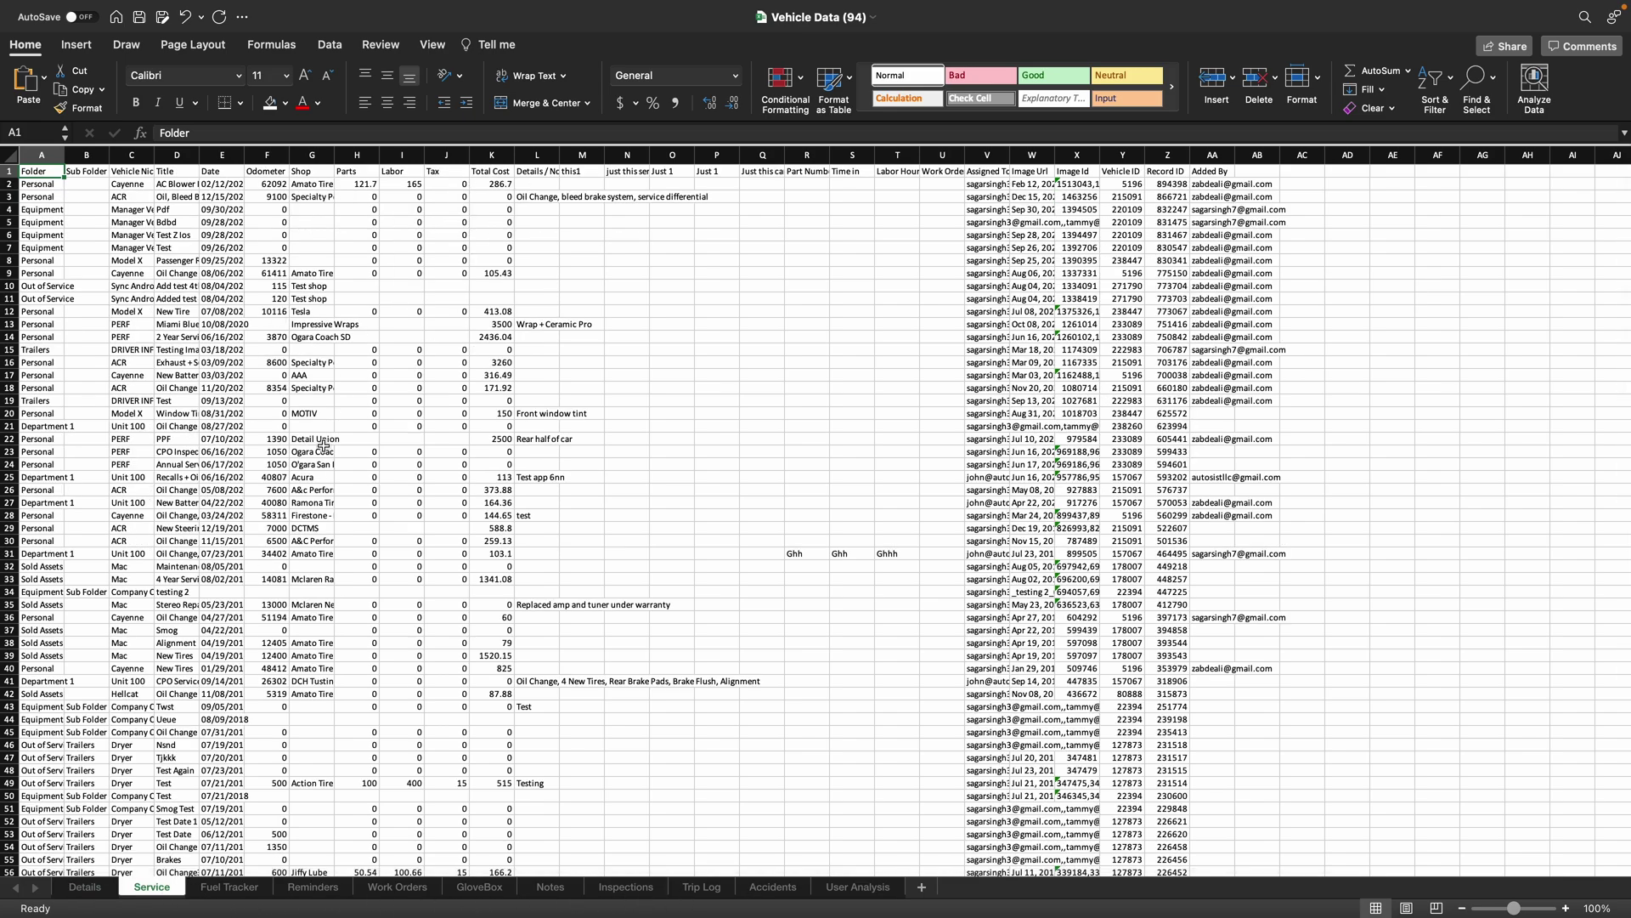
left_click(252, 892)
left_click(316, 892)
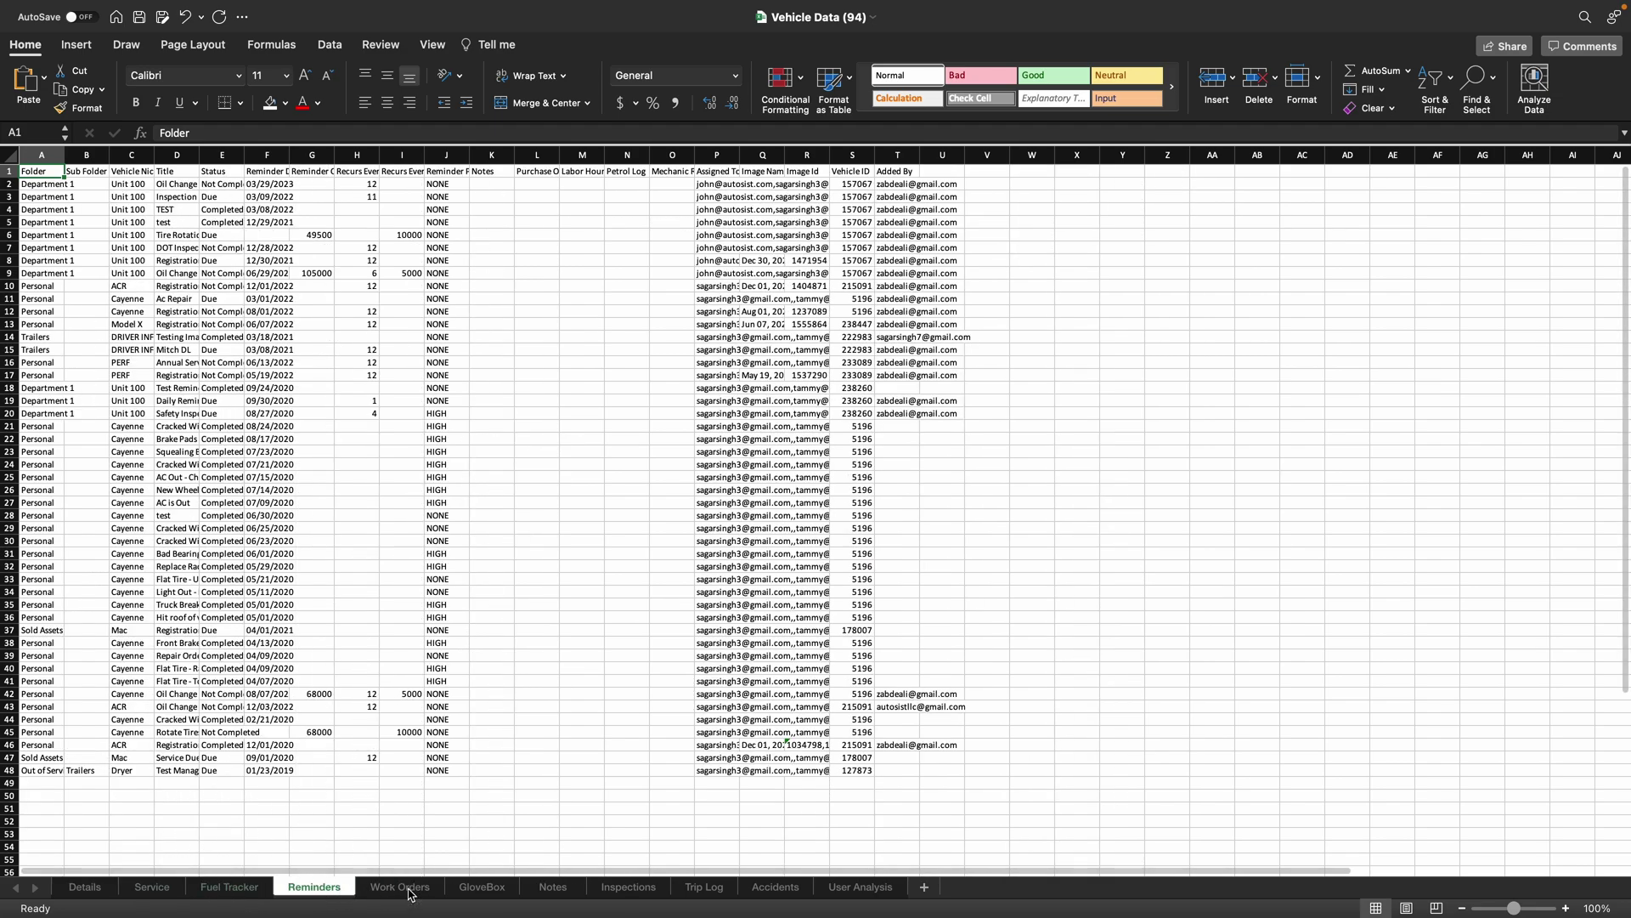
left_click(408, 892)
left_click(499, 892)
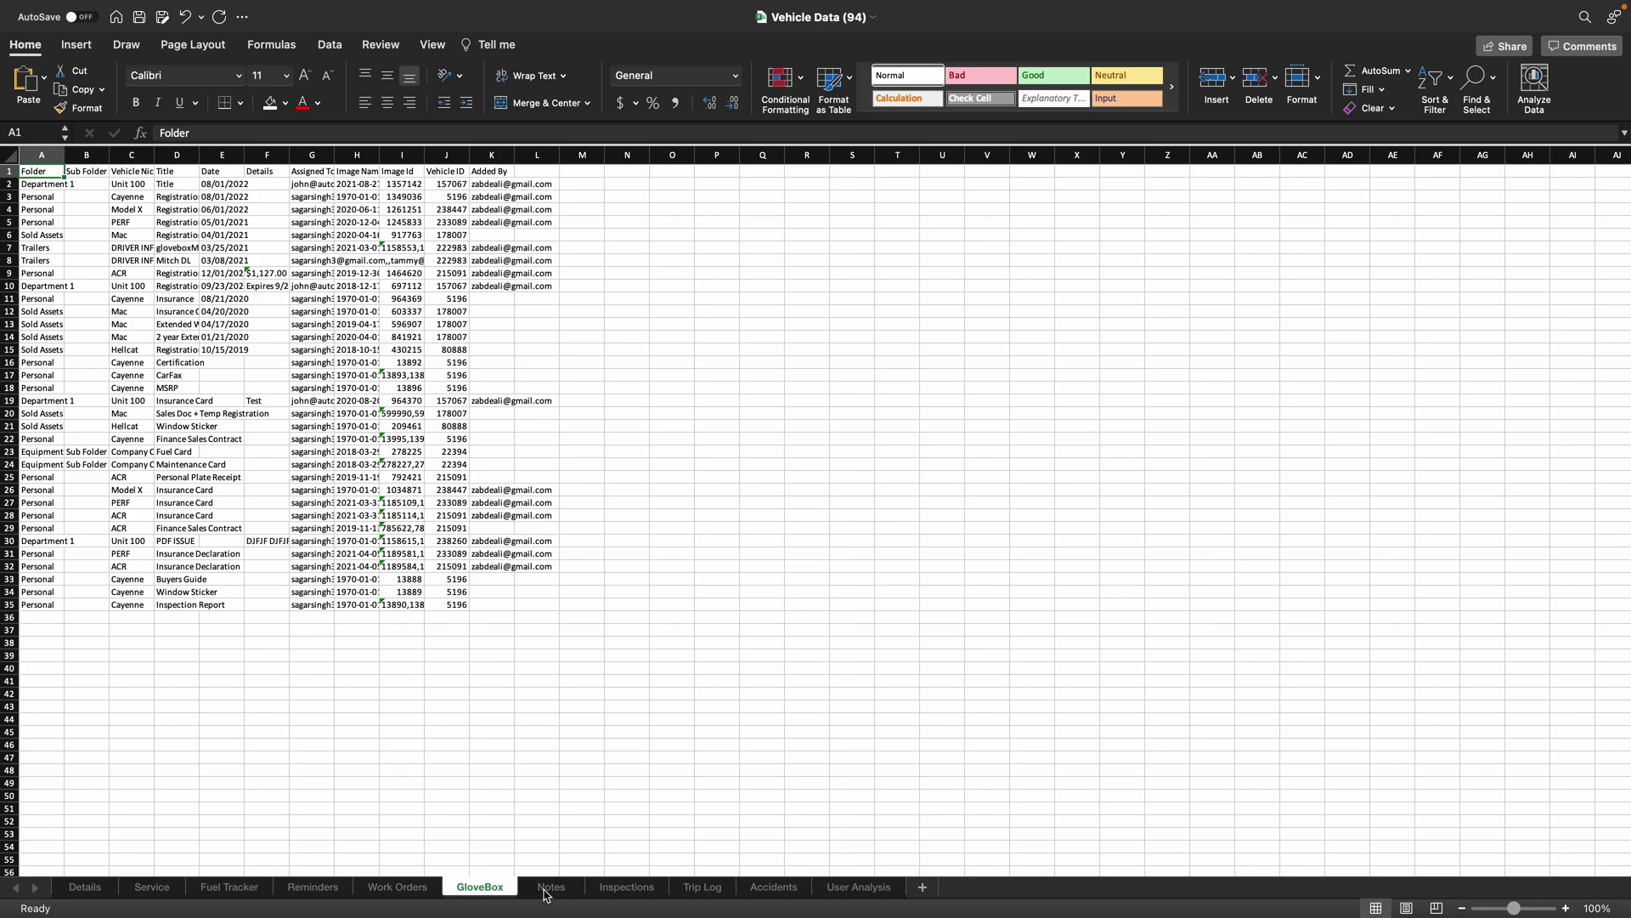
left_click(548, 888)
left_click(626, 889)
left_click(702, 888)
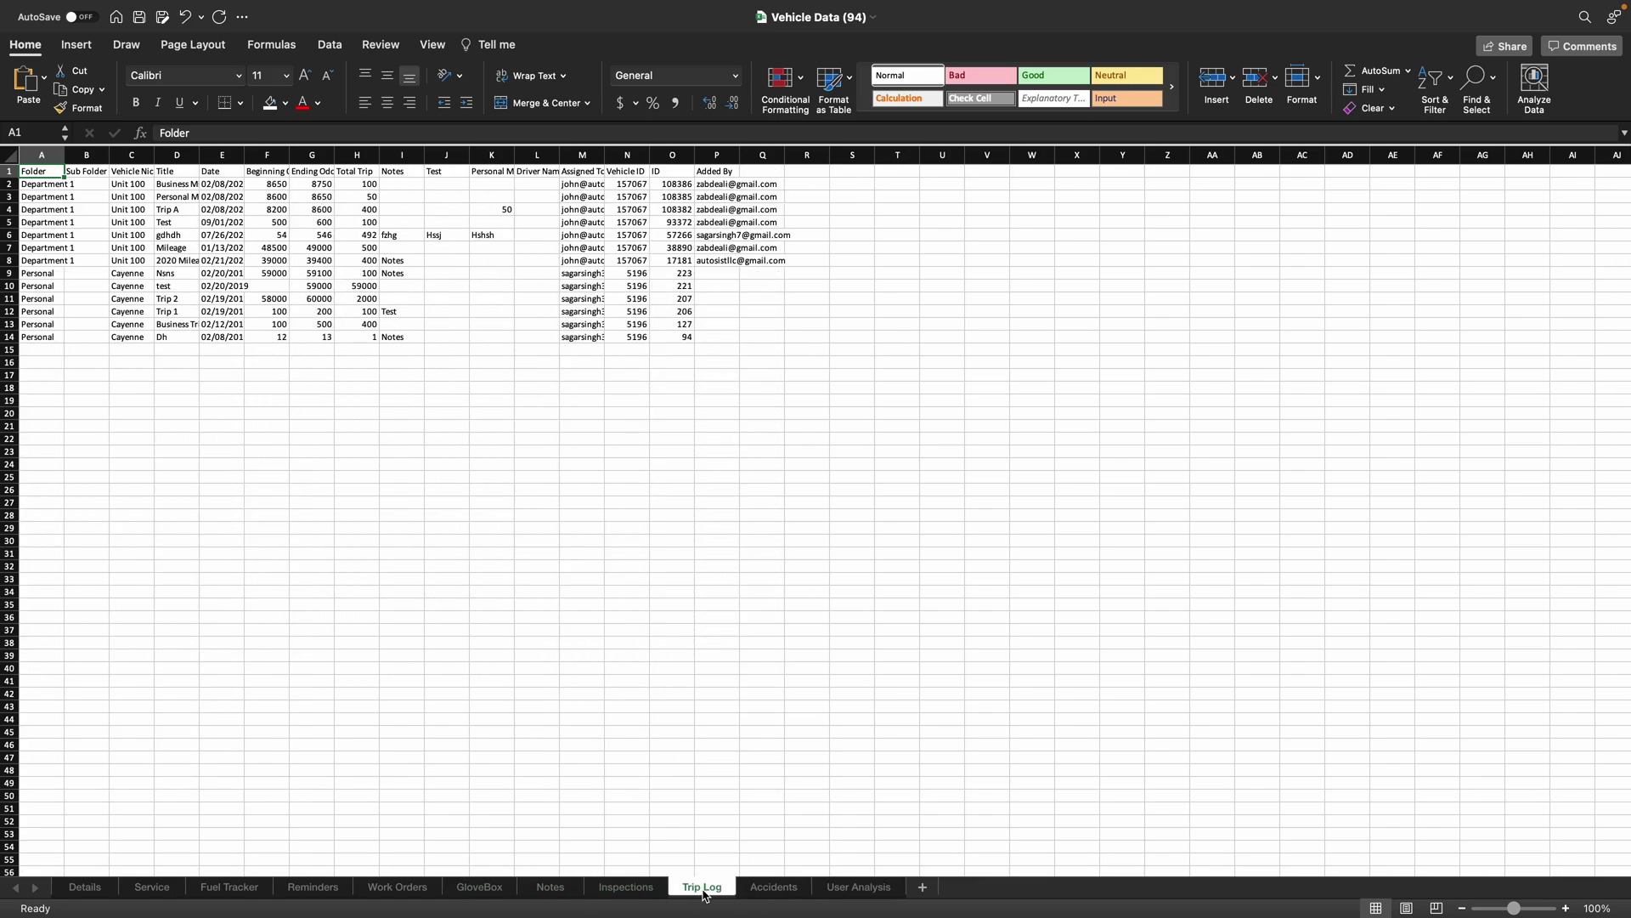
left_click(889, 888)
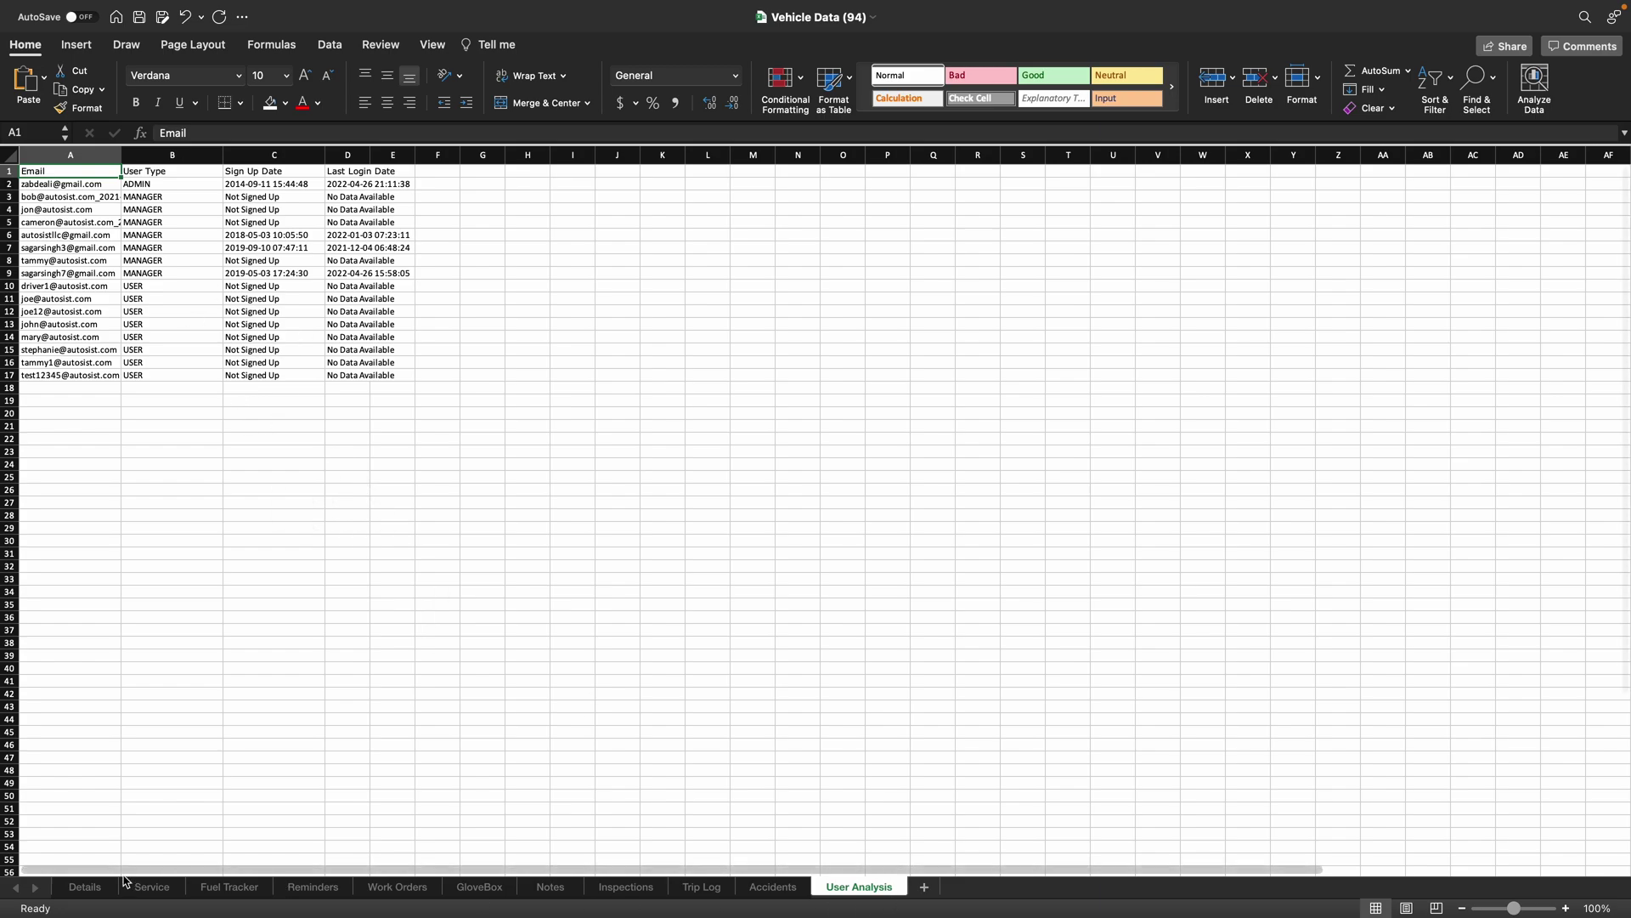
left_click(85, 887)
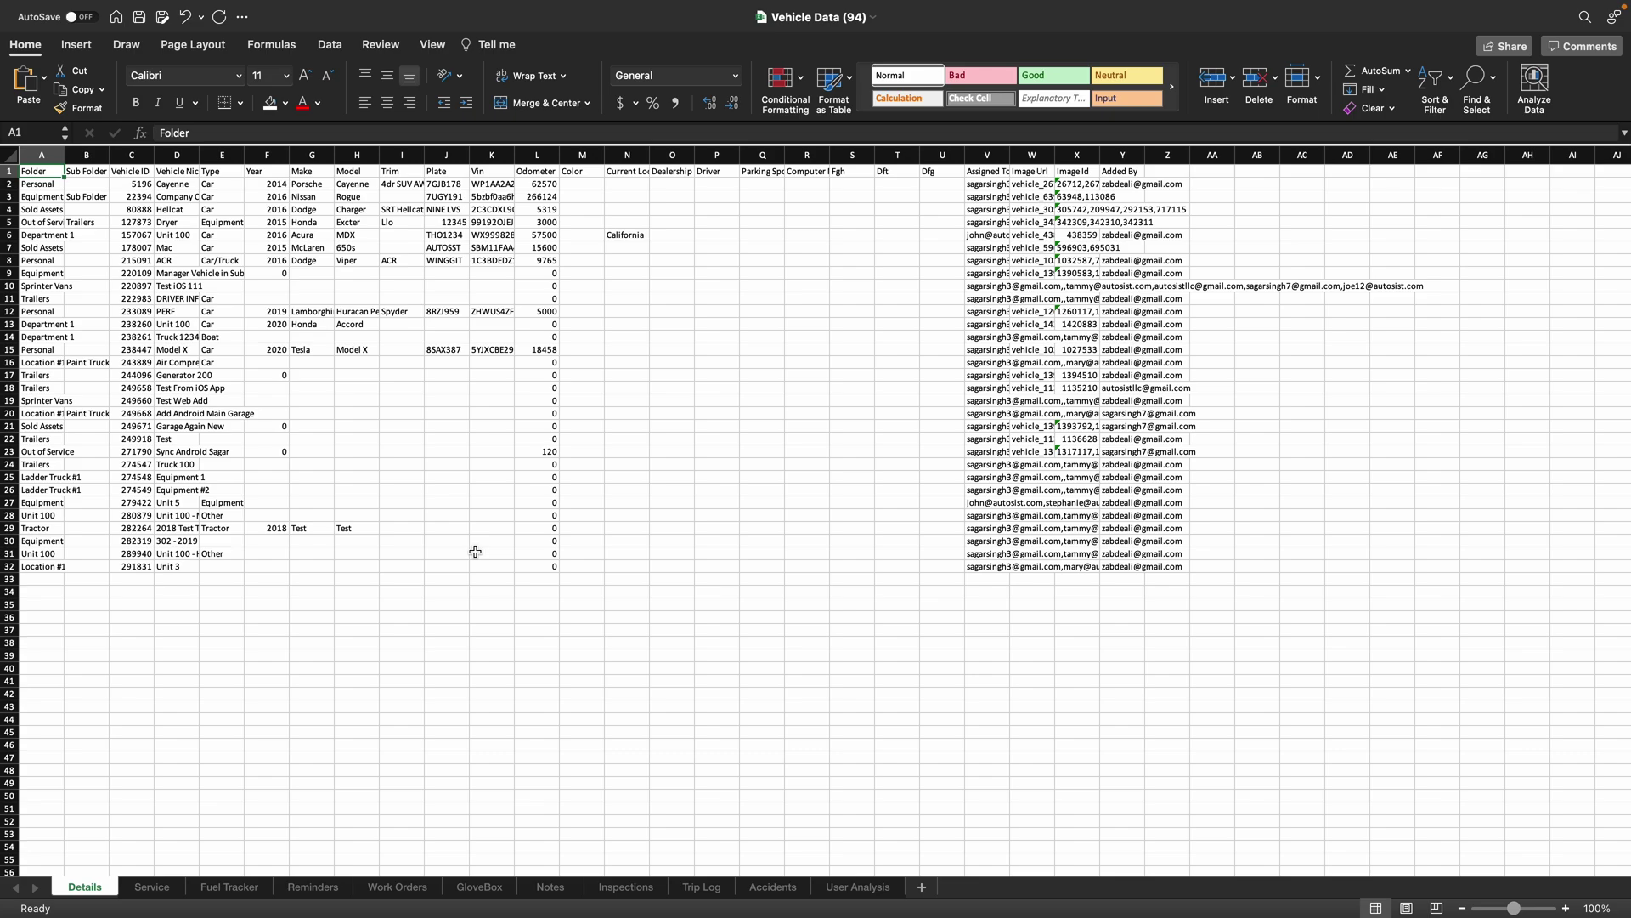
mouse_move(333, 899)
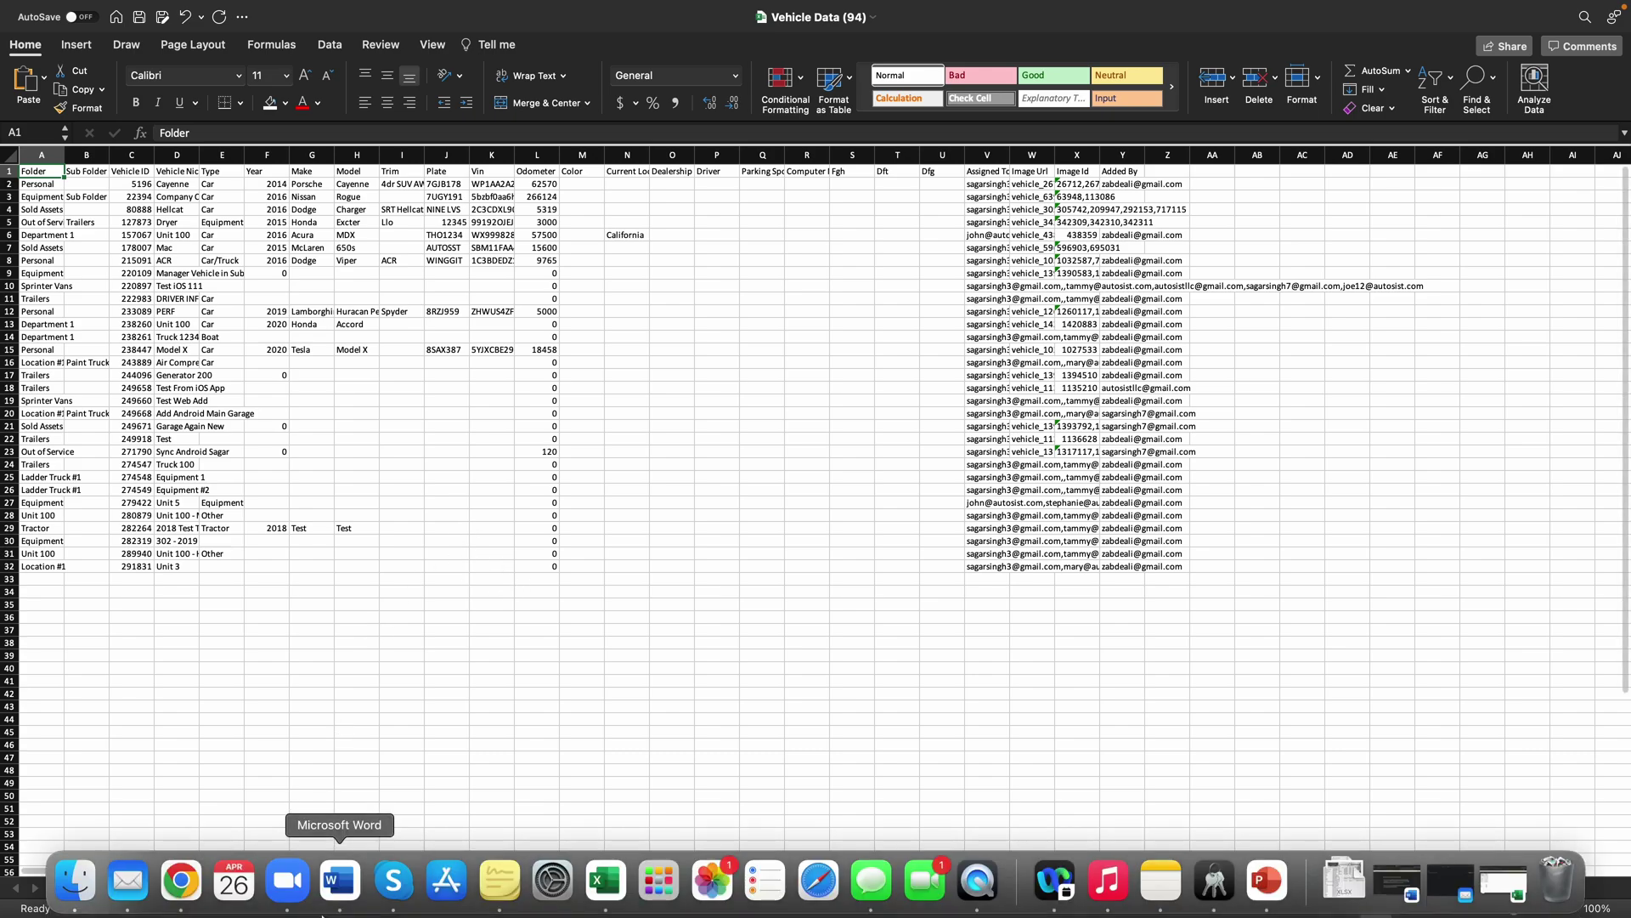
Step: Switch back to AUTOsist and close the Excel Export Analysis dialog
left_click(182, 888)
left_click(1187, 168)
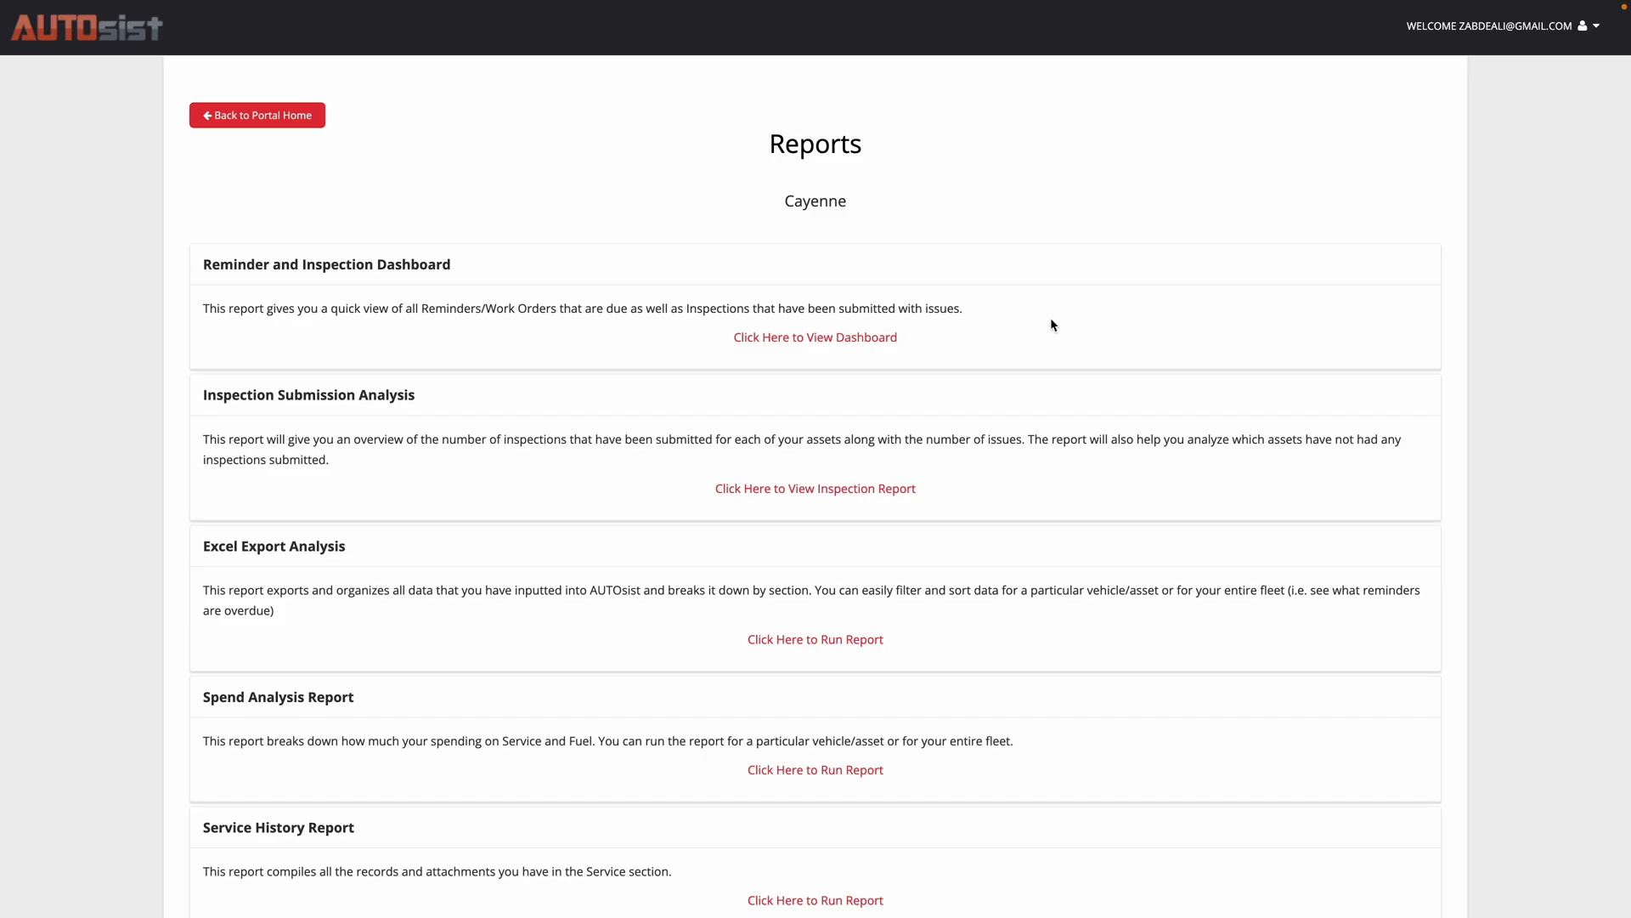
scroll(667, 676, "down", 5)
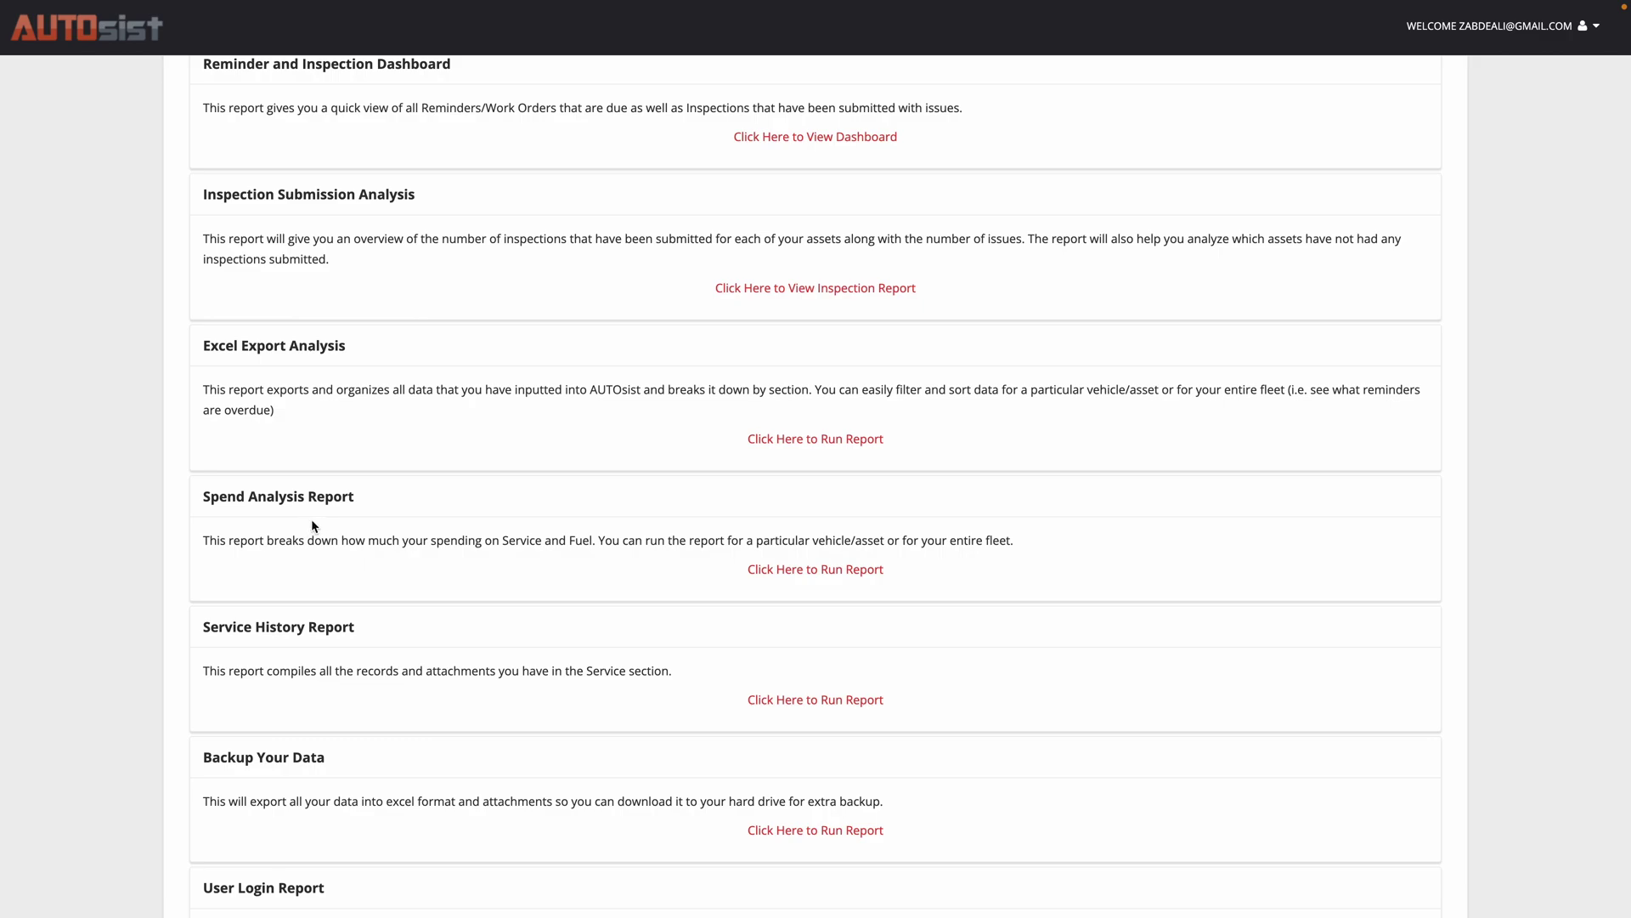
Step: Set the Spend Analysis Report to the 2014 Porsche Cayenne for All Time
left_click(842, 572)
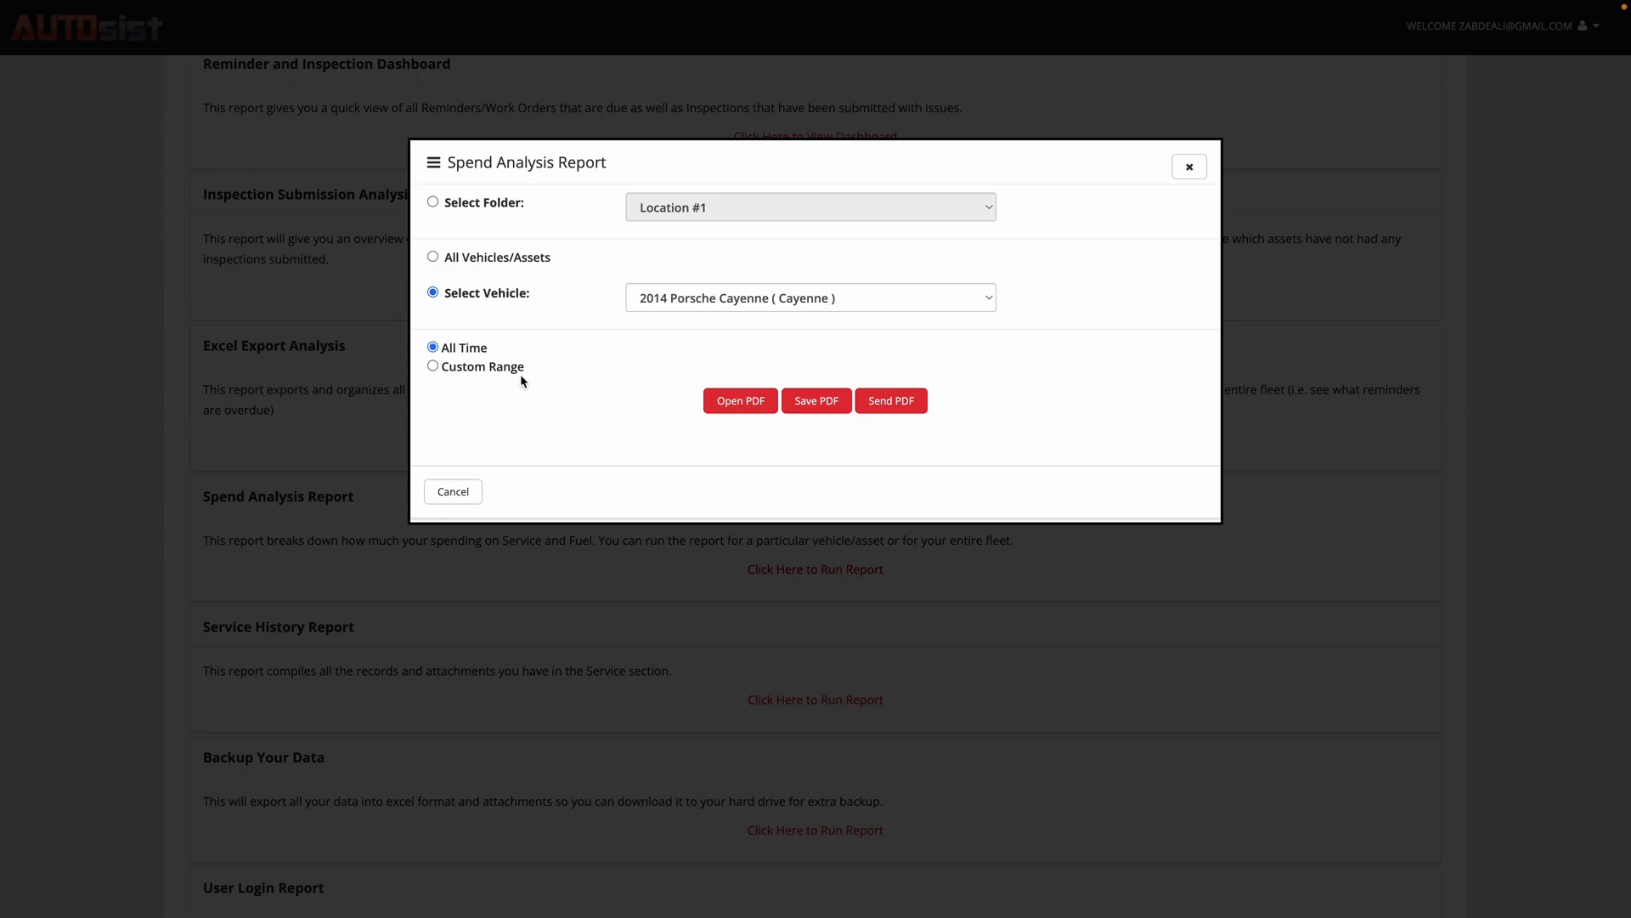
left_click(731, 302)
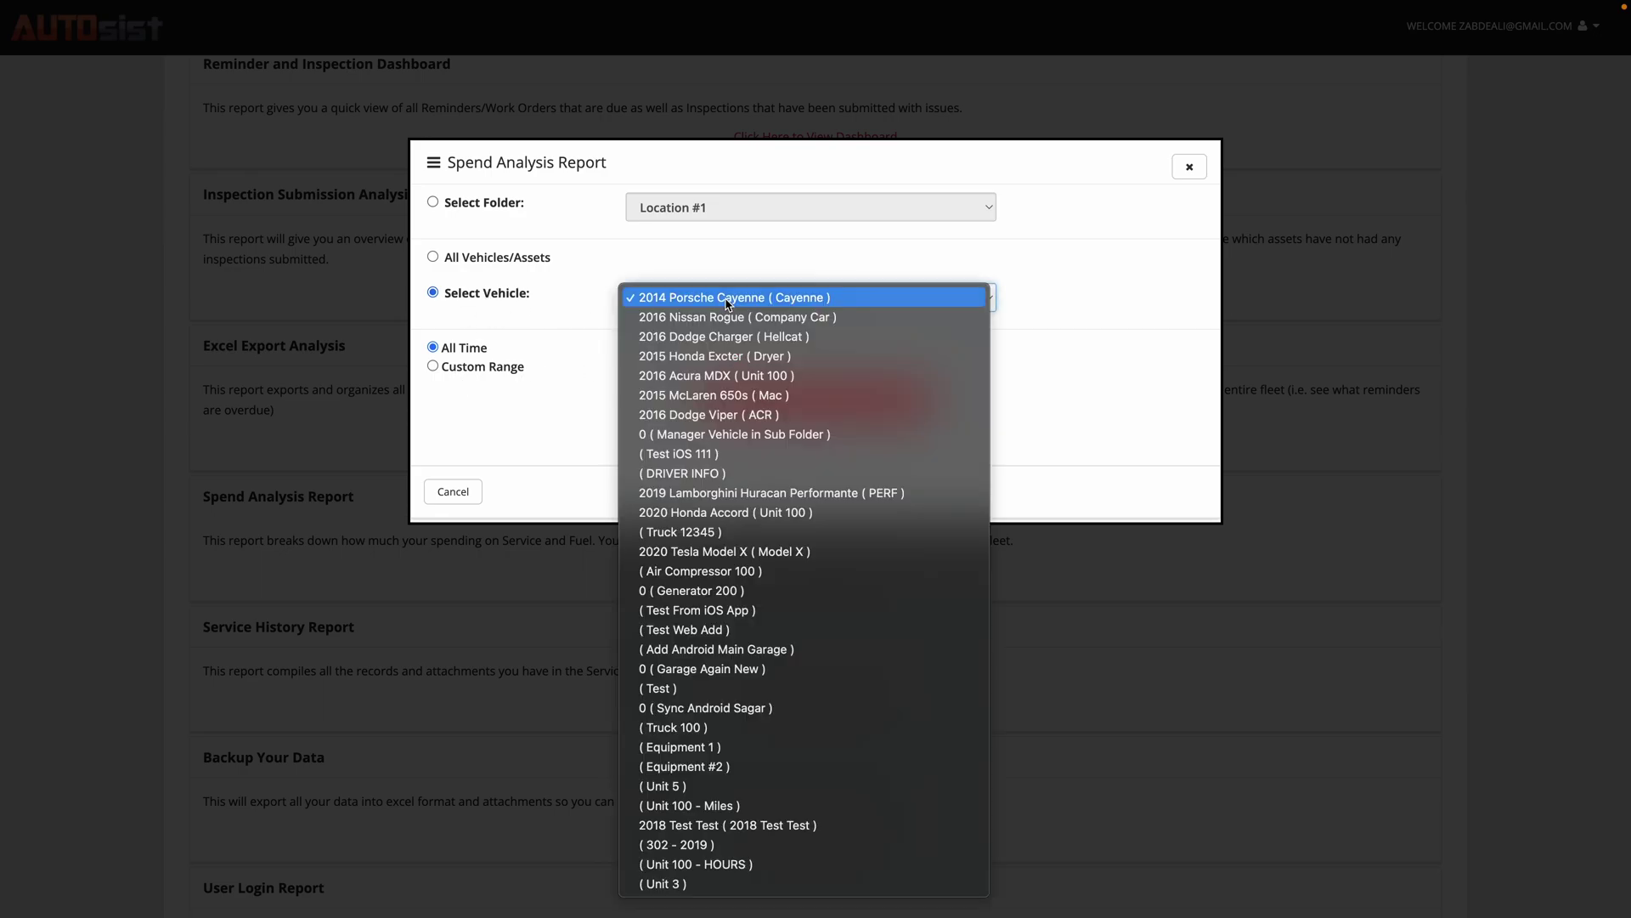
left_click(738, 298)
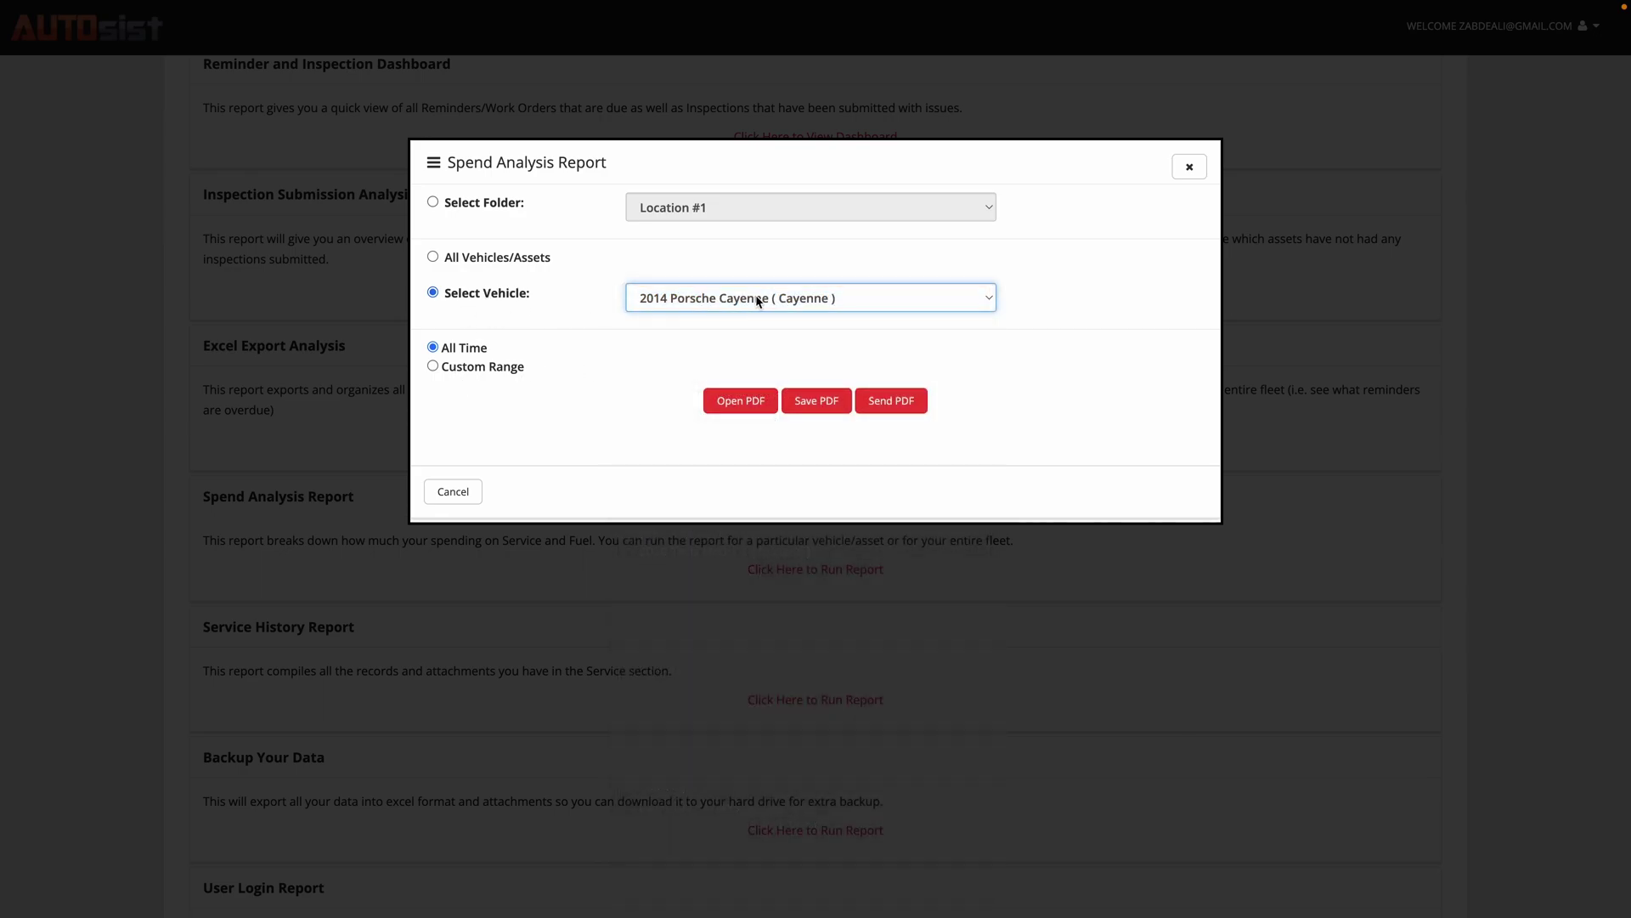
Step: Open the Cayenne's Spend Analysis PDF, review its breakdowns, then close the preview
left_click(756, 406)
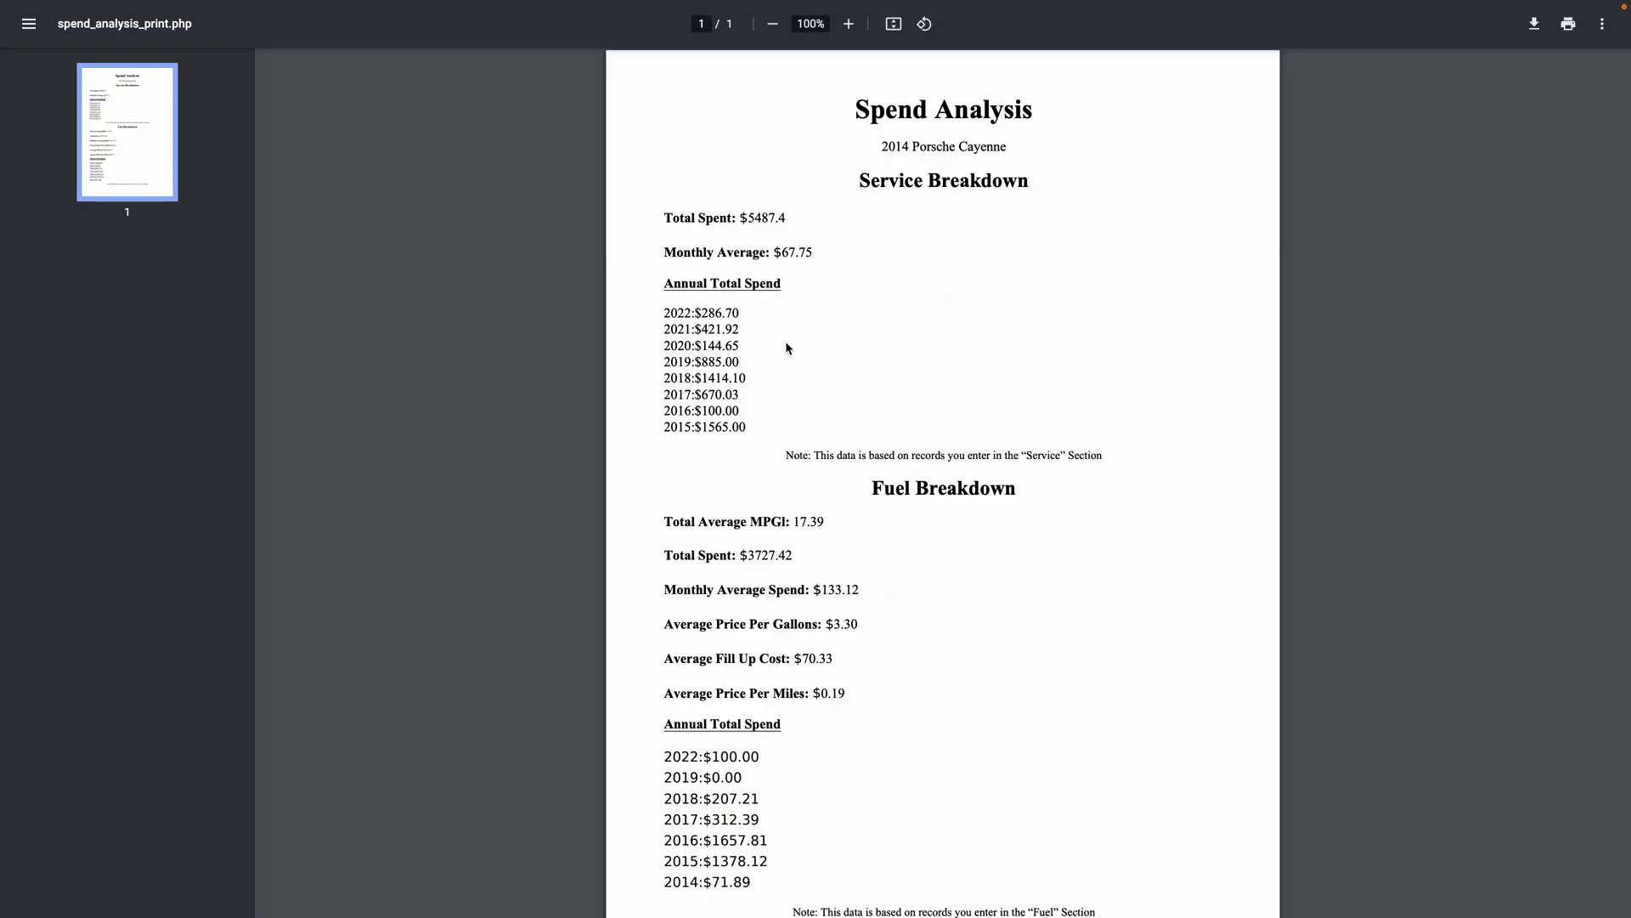
scroll(875, 619, "down", 2)
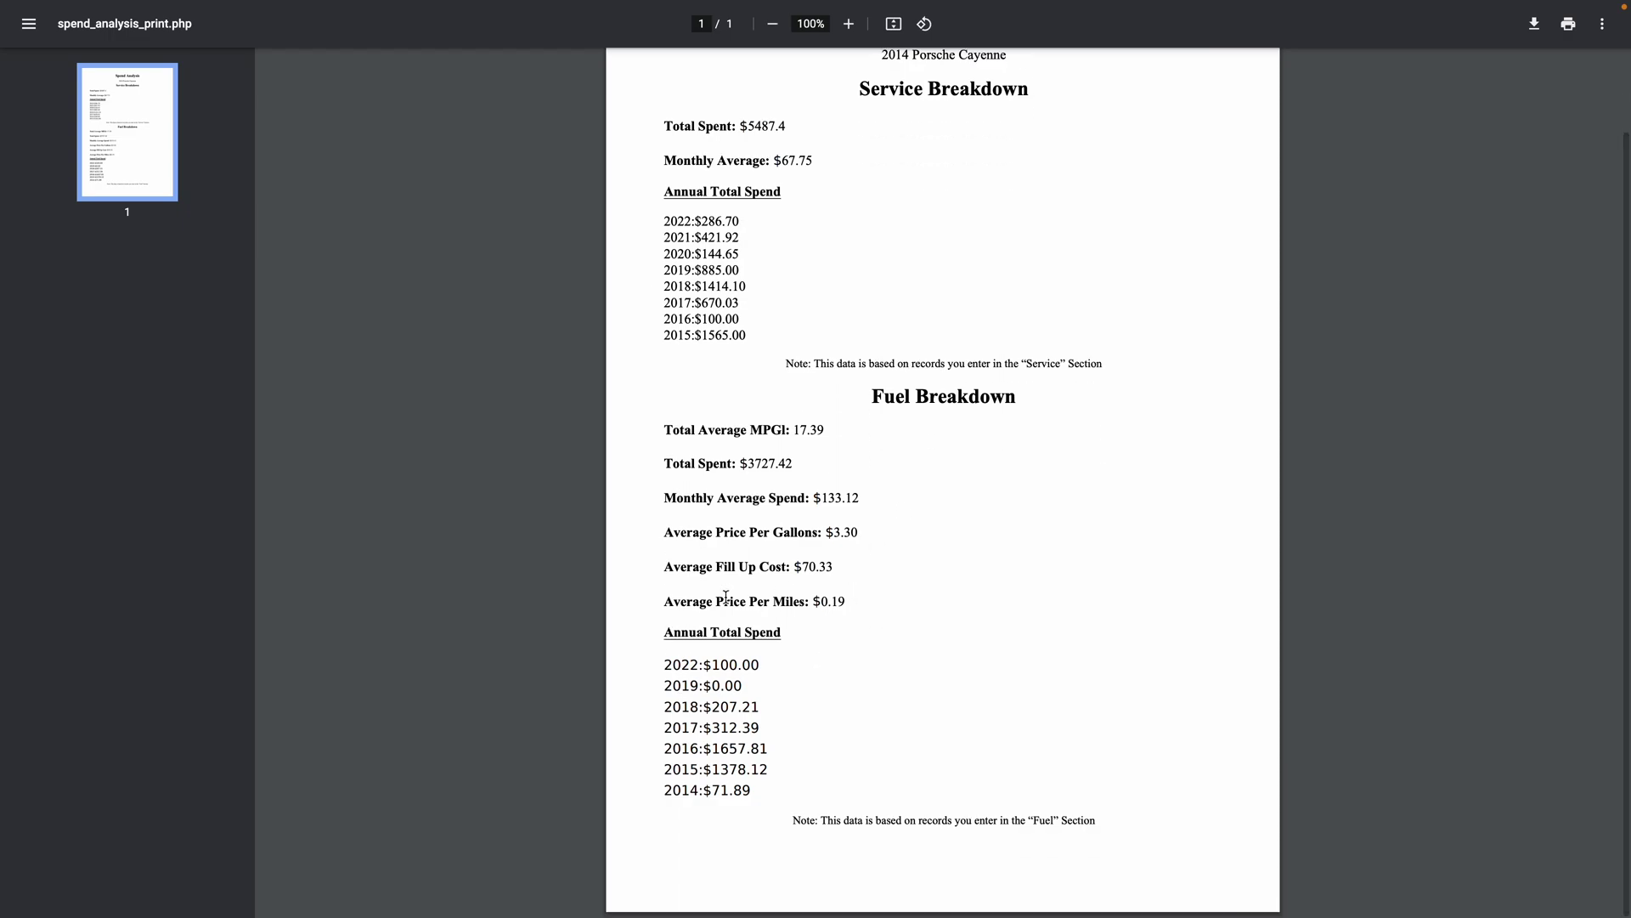
scroll(897, 574, "up", 2)
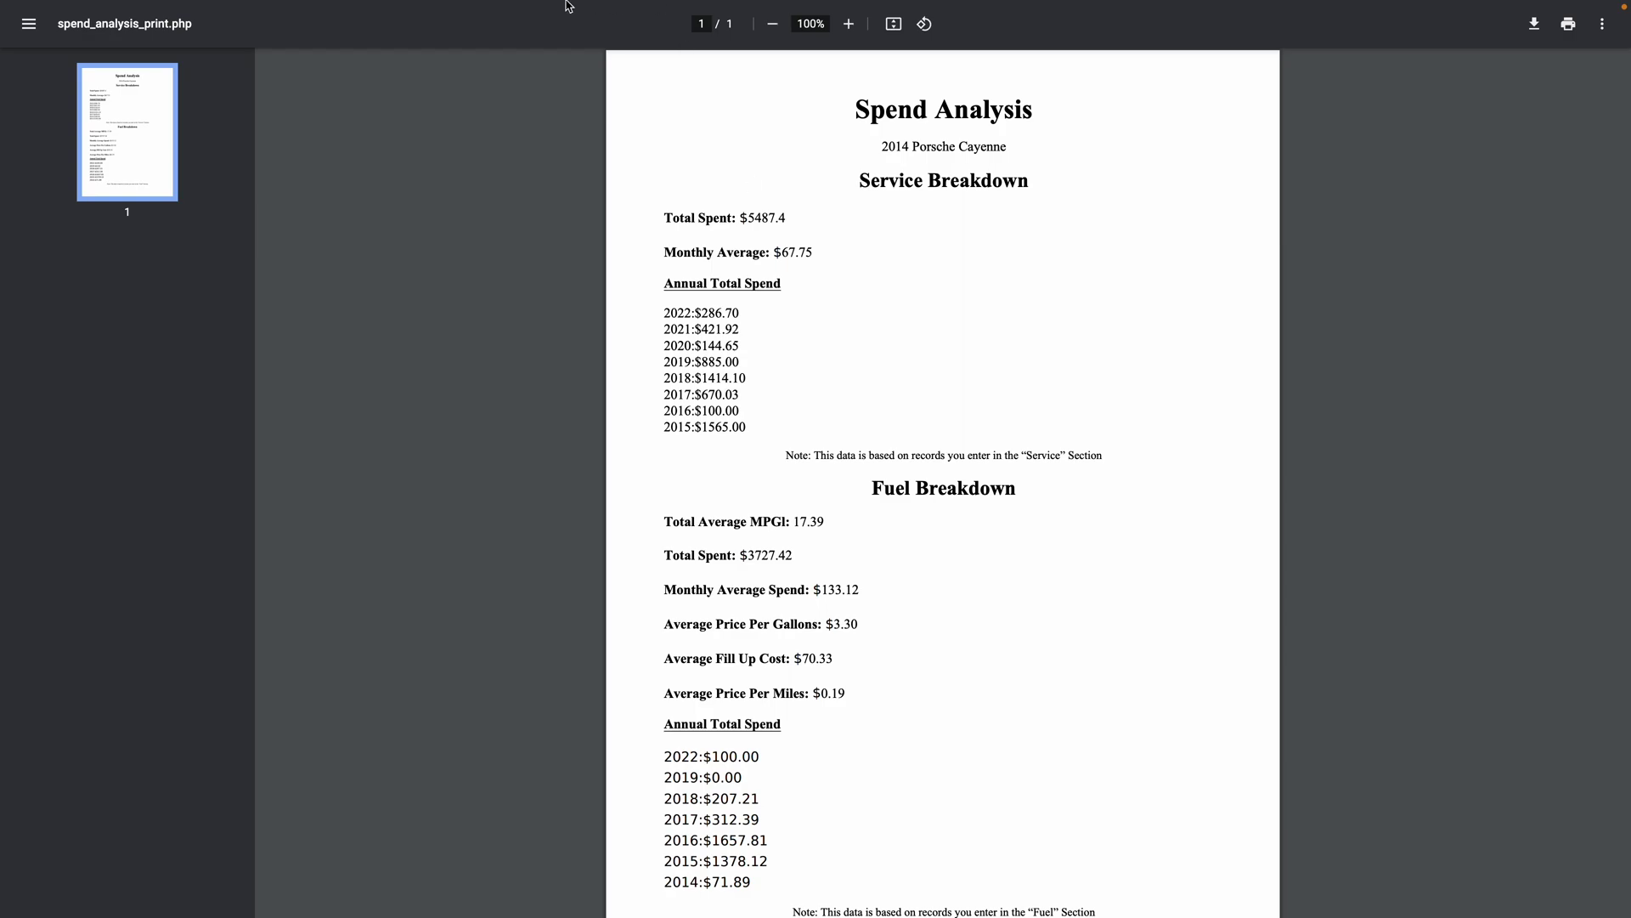
mouse_move(568, 3)
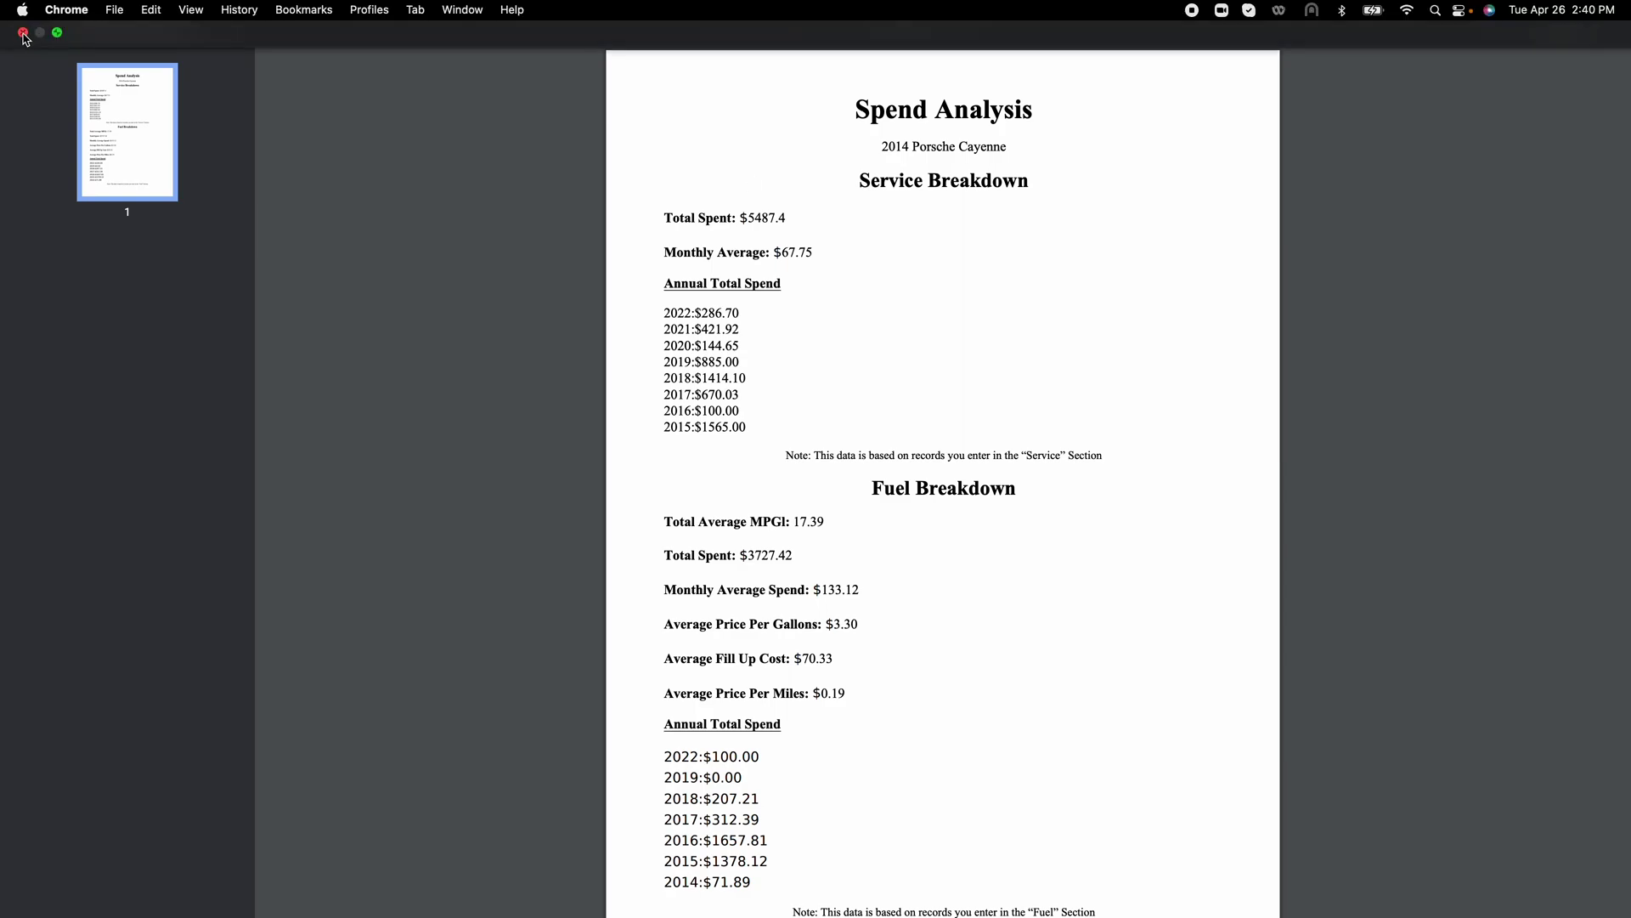
left_click(23, 34)
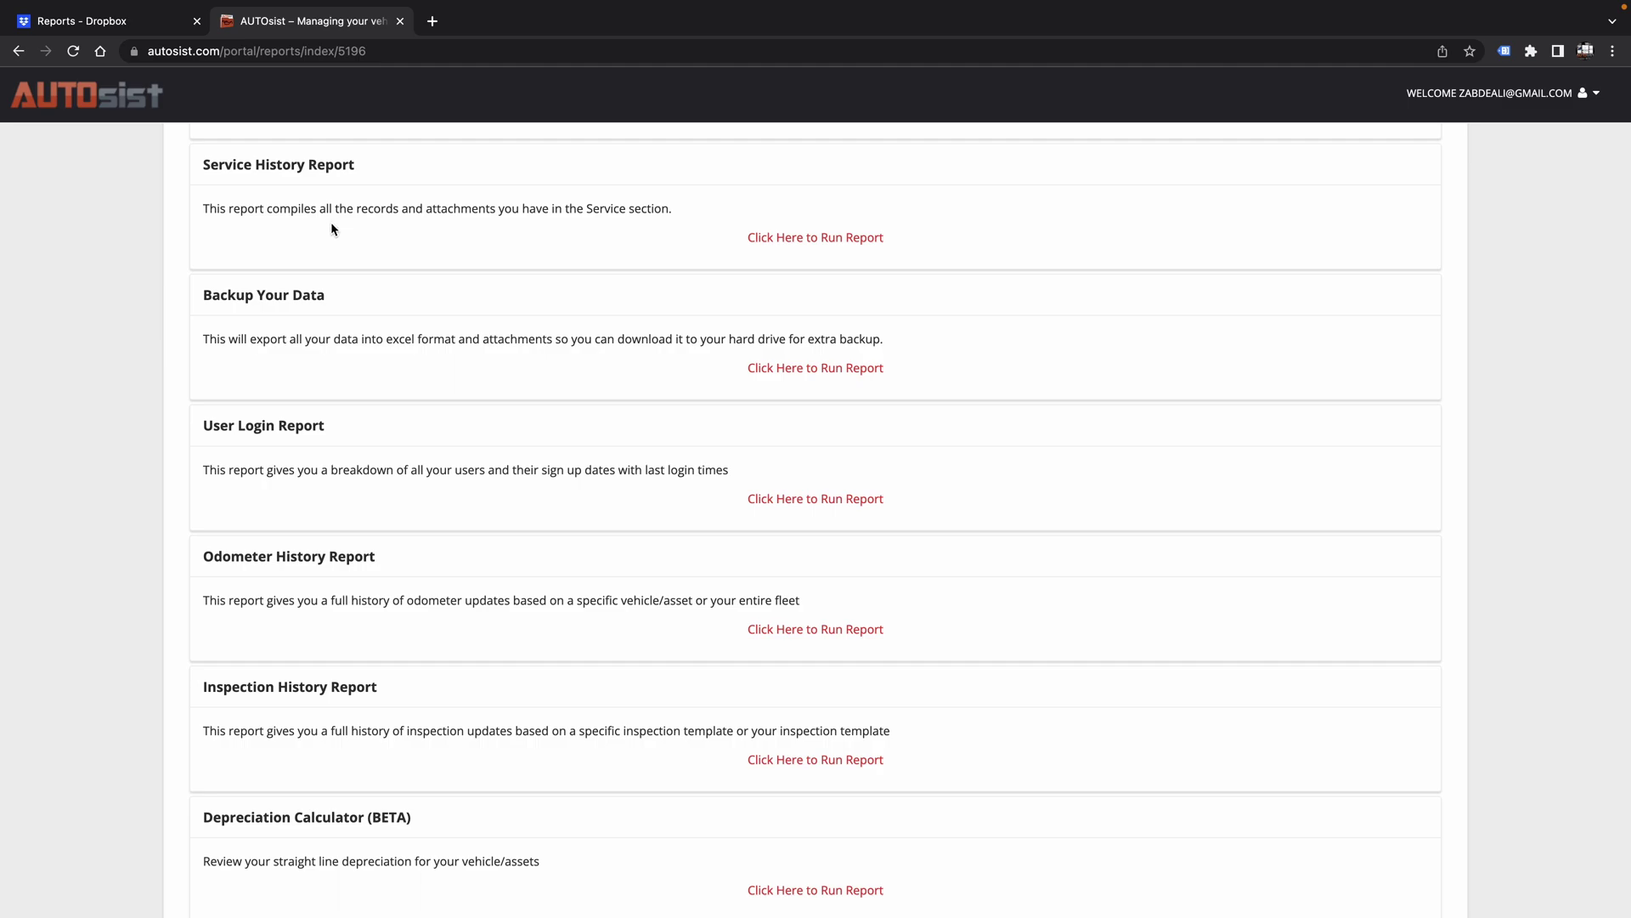
Step: Generate the Cayenne's 30-page Service History Report PDF, scroll through it, then close the print.php tab
left_click(820, 237)
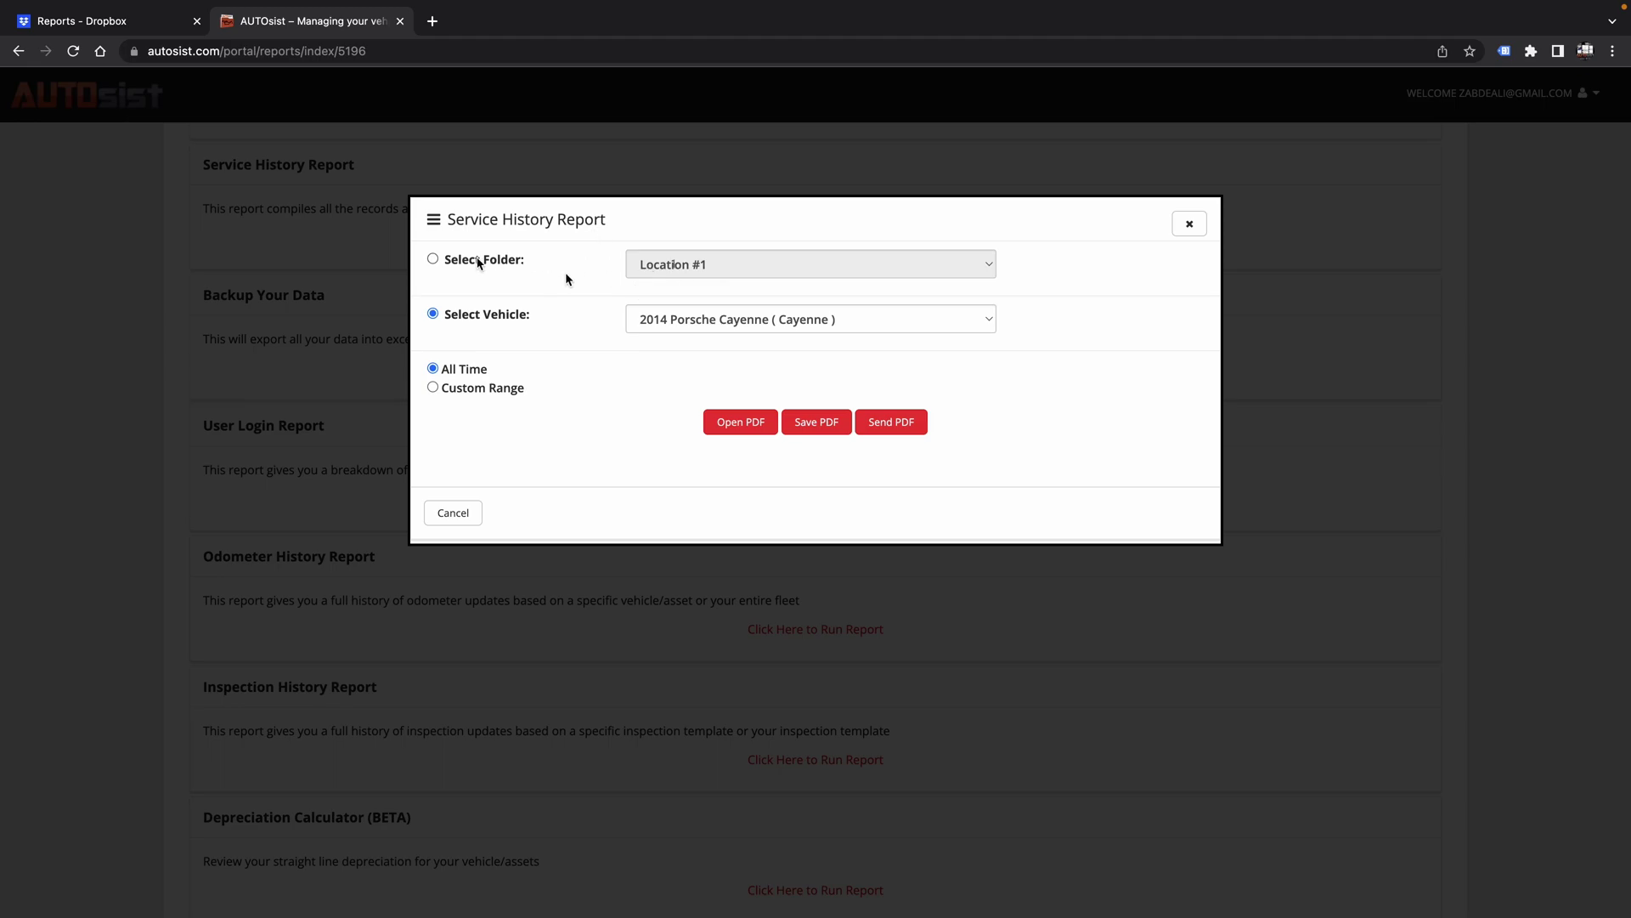
left_click(746, 427)
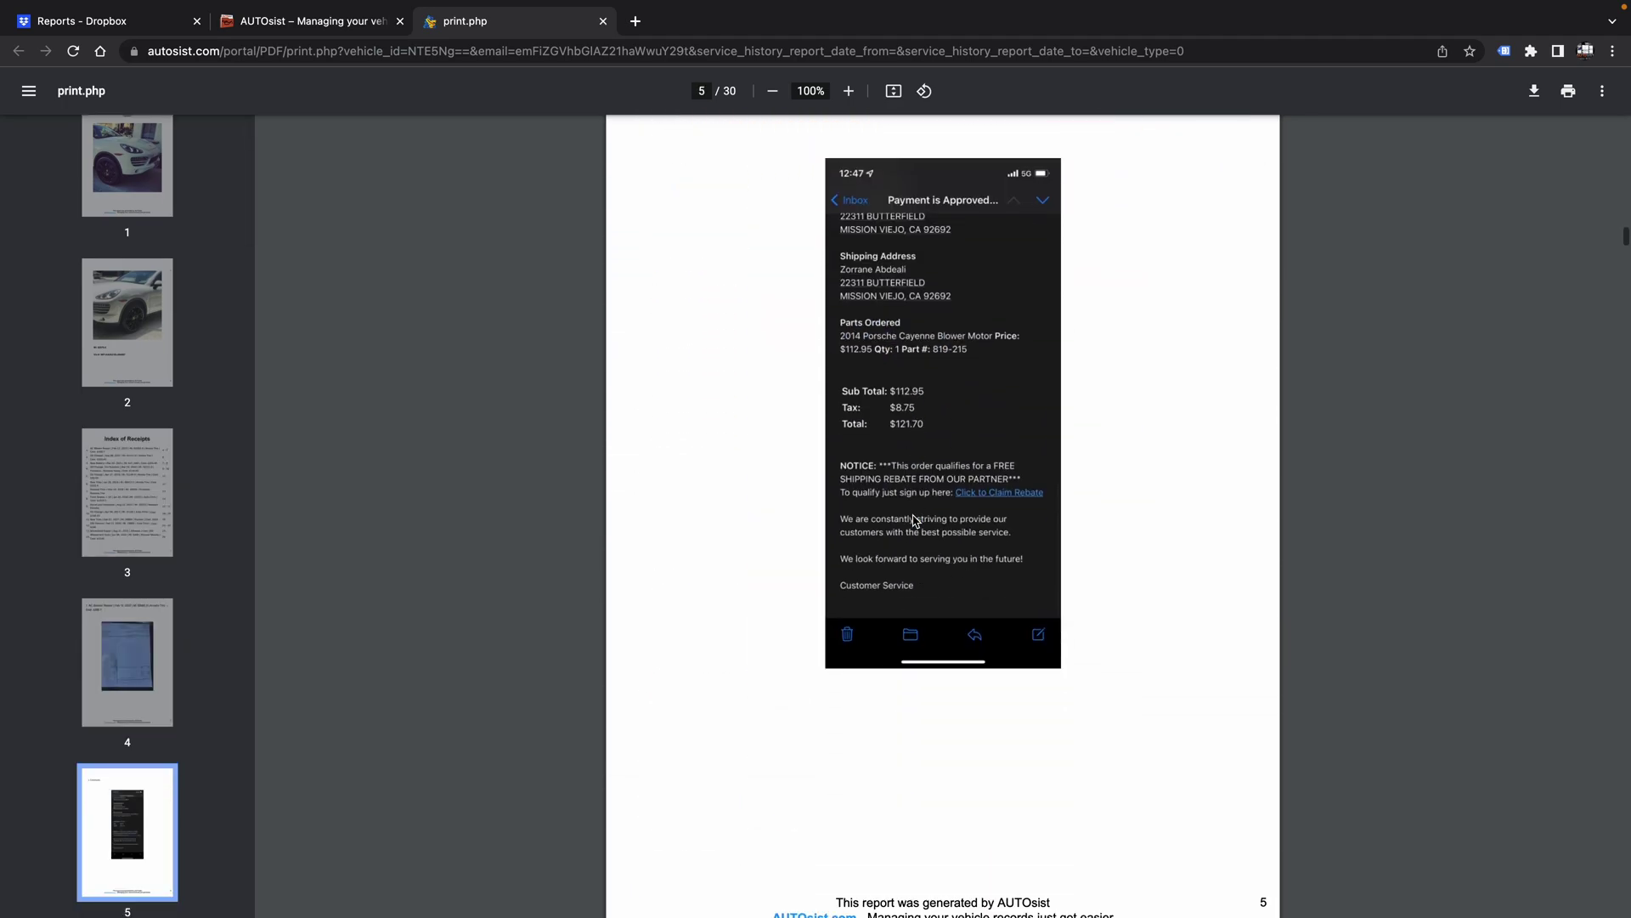
scroll(916, 521, "up", 20)
scroll(917, 523, "up", 10)
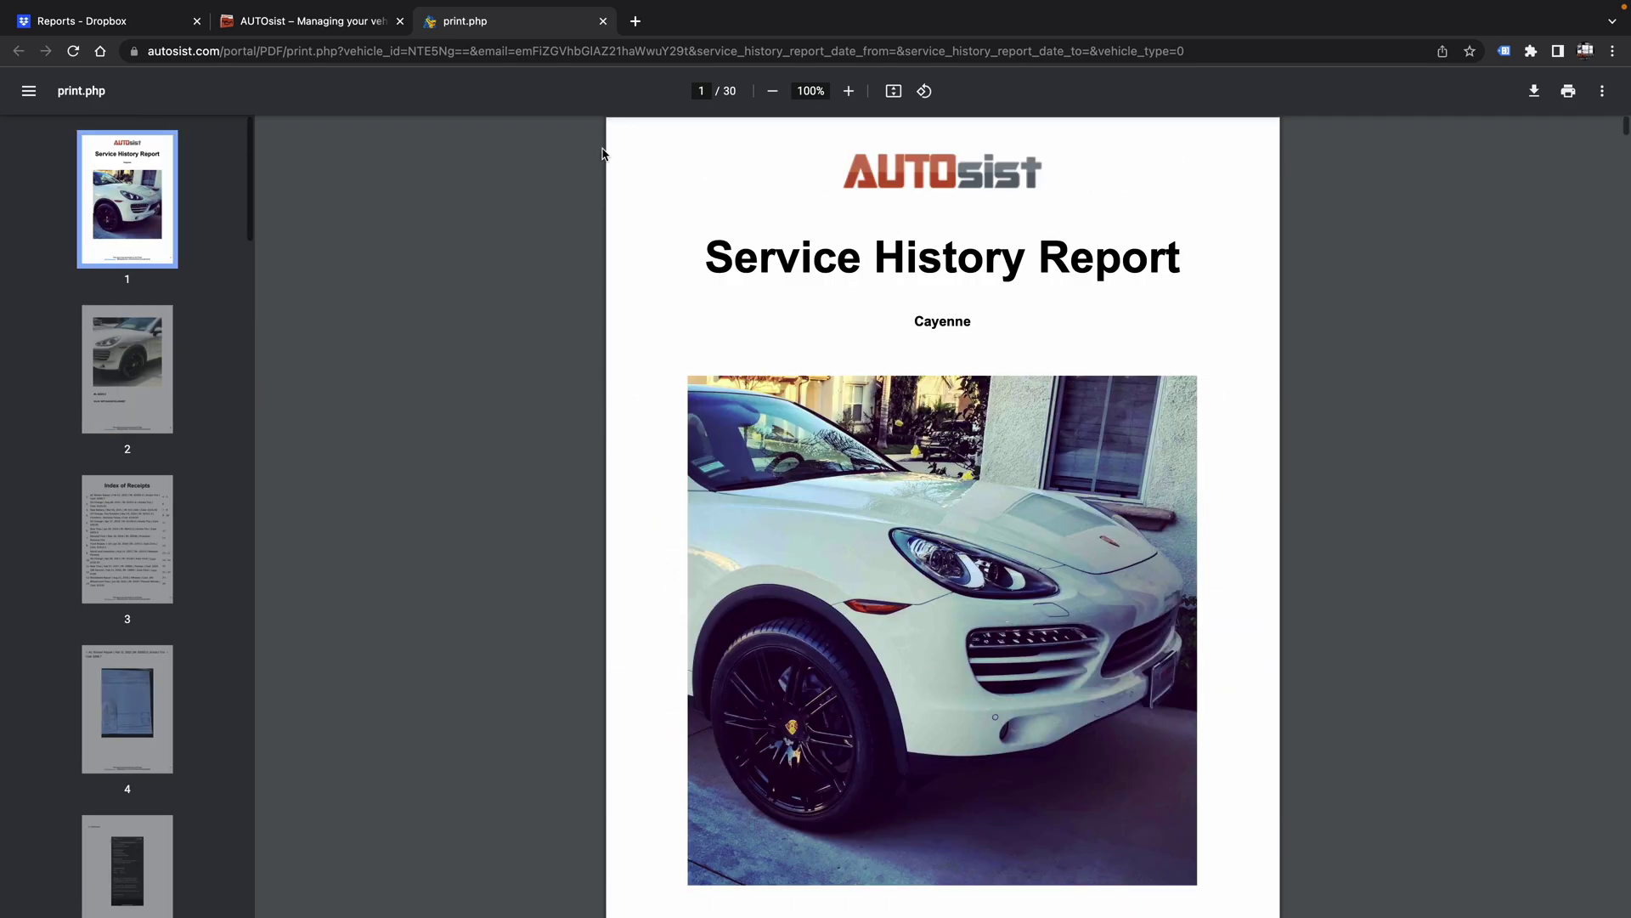
left_click(604, 22)
Step: Close the Service History Report dialog and run the Backup Your Data report
left_click(1188, 224)
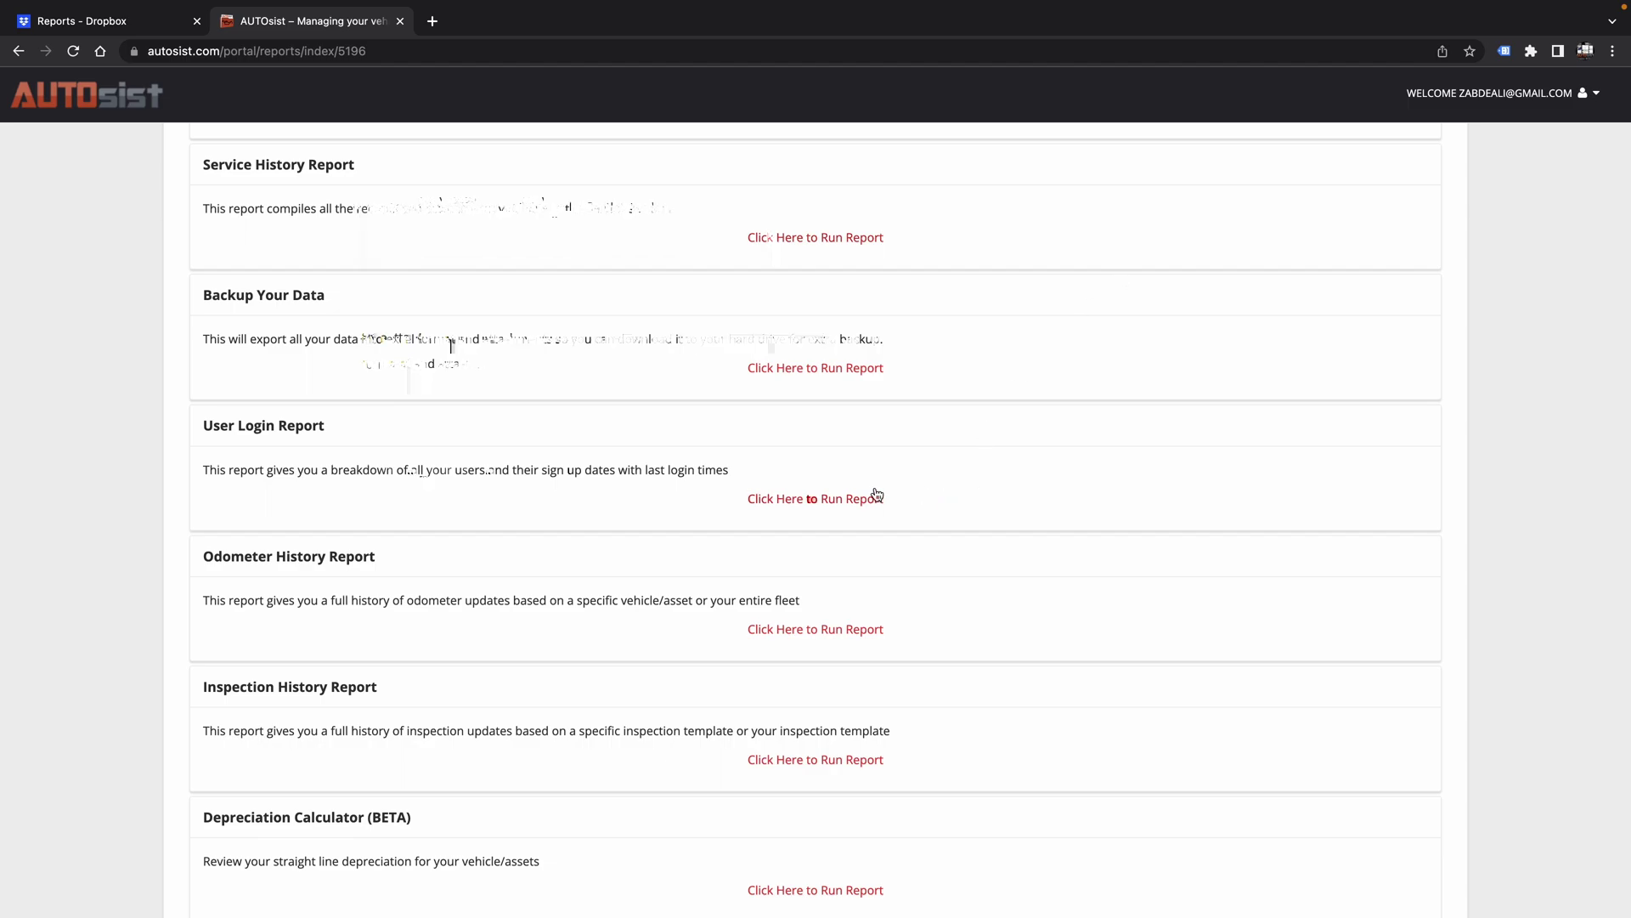
scroll(874, 496, "down", 2)
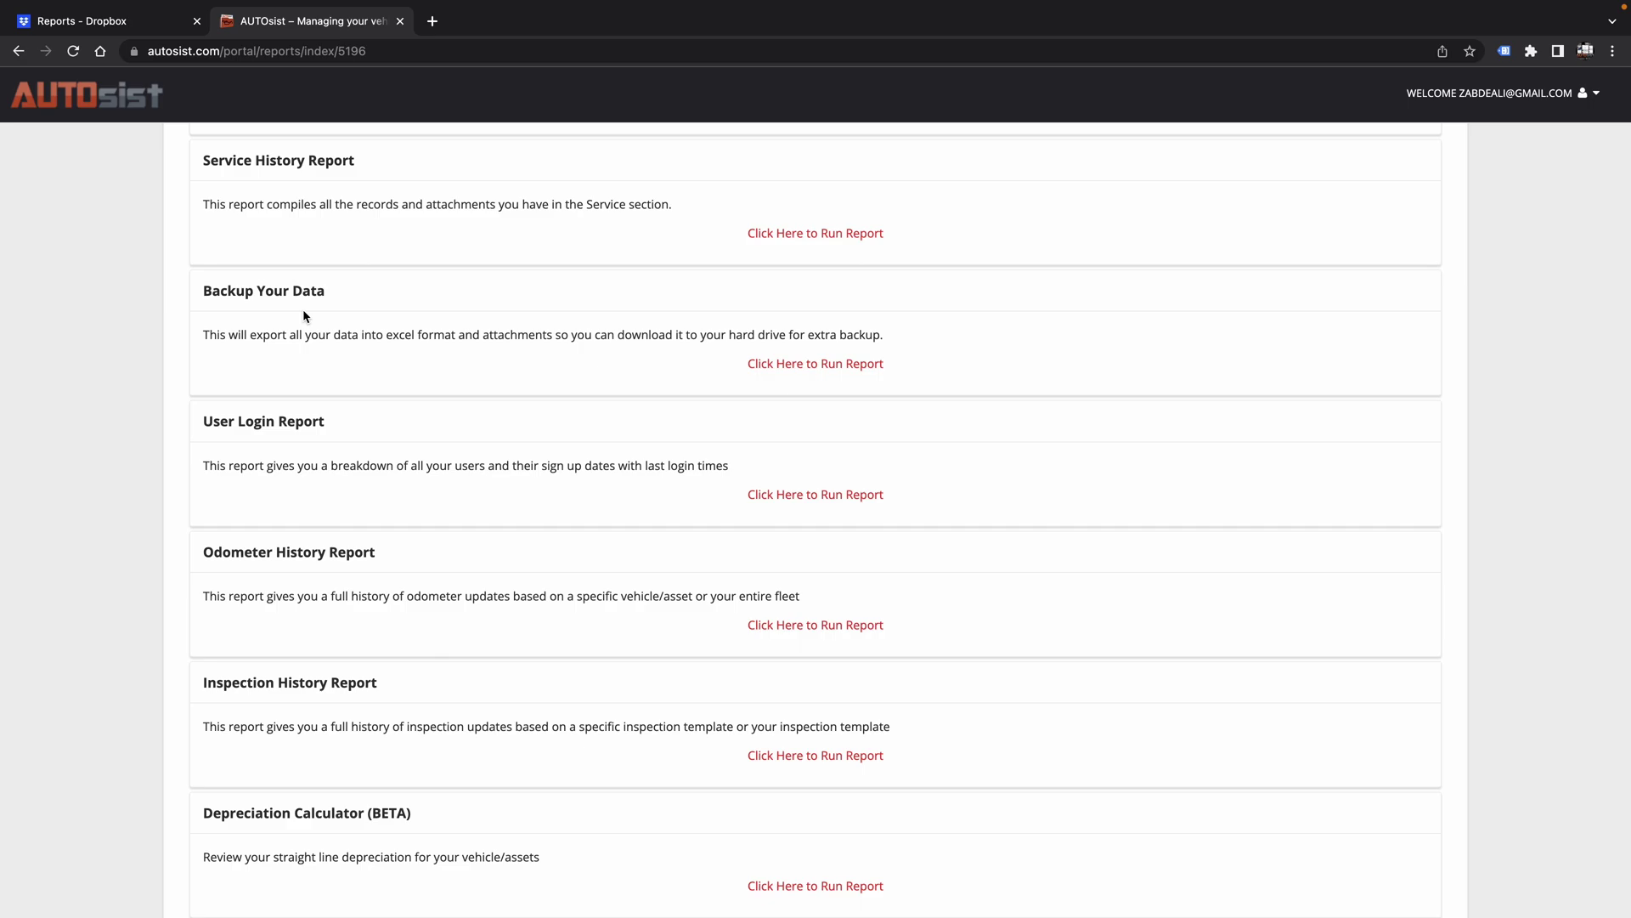
left_click(788, 366)
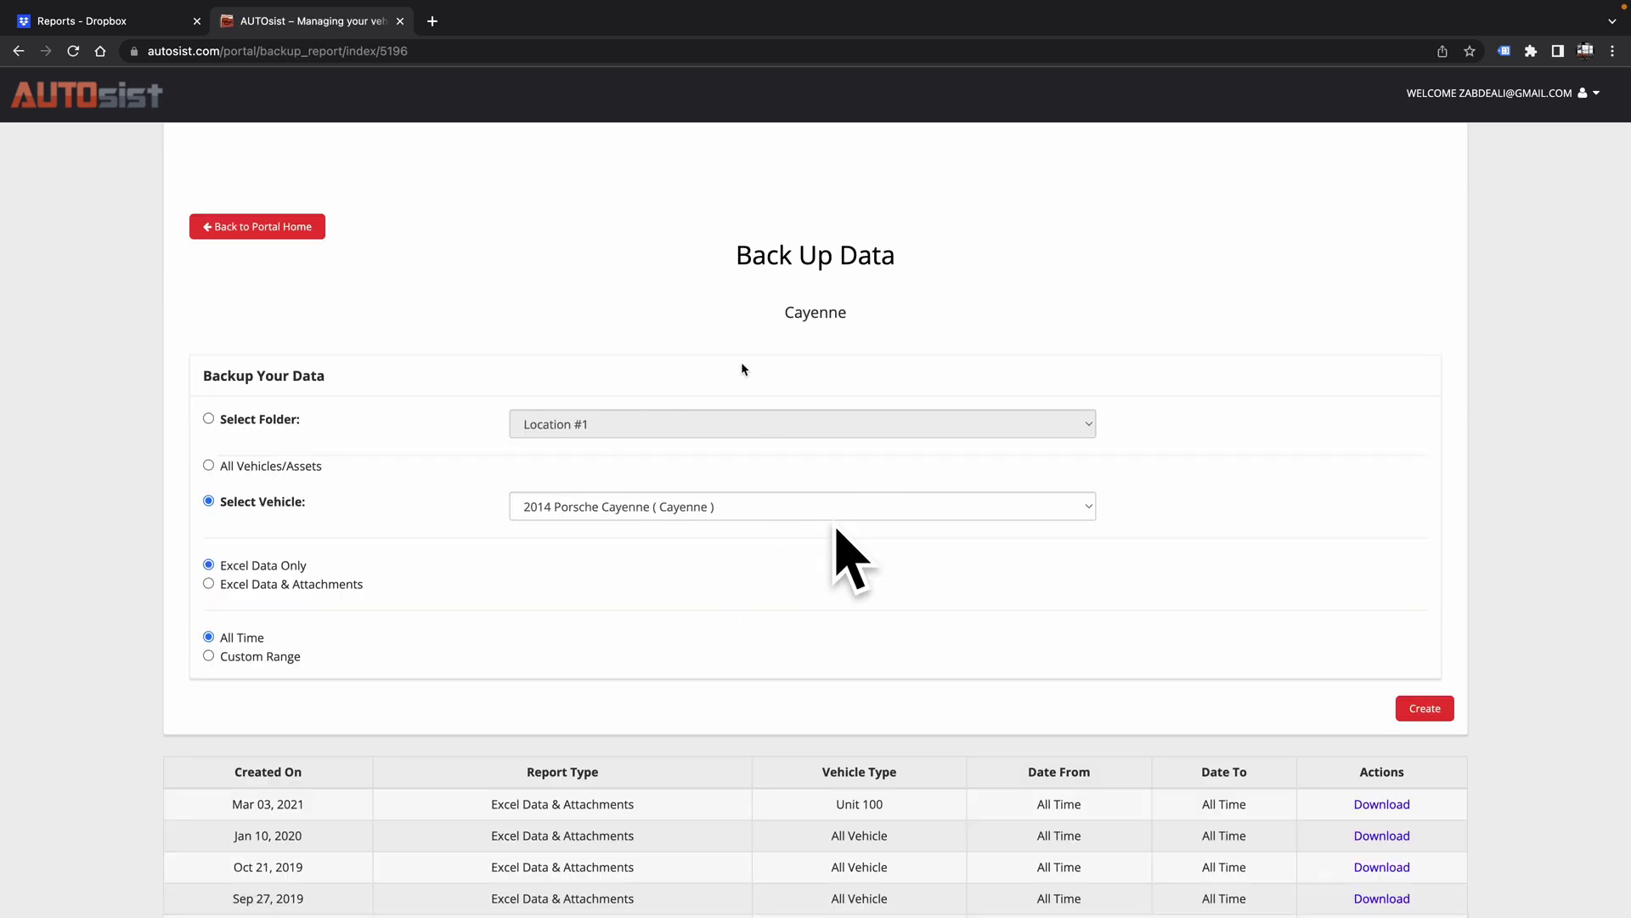
Step: Look over the Back Up Data page's list of earlier backups, then go back to the Reports list
scroll(841, 539, "down", 1)
scroll(833, 524, "up", 1)
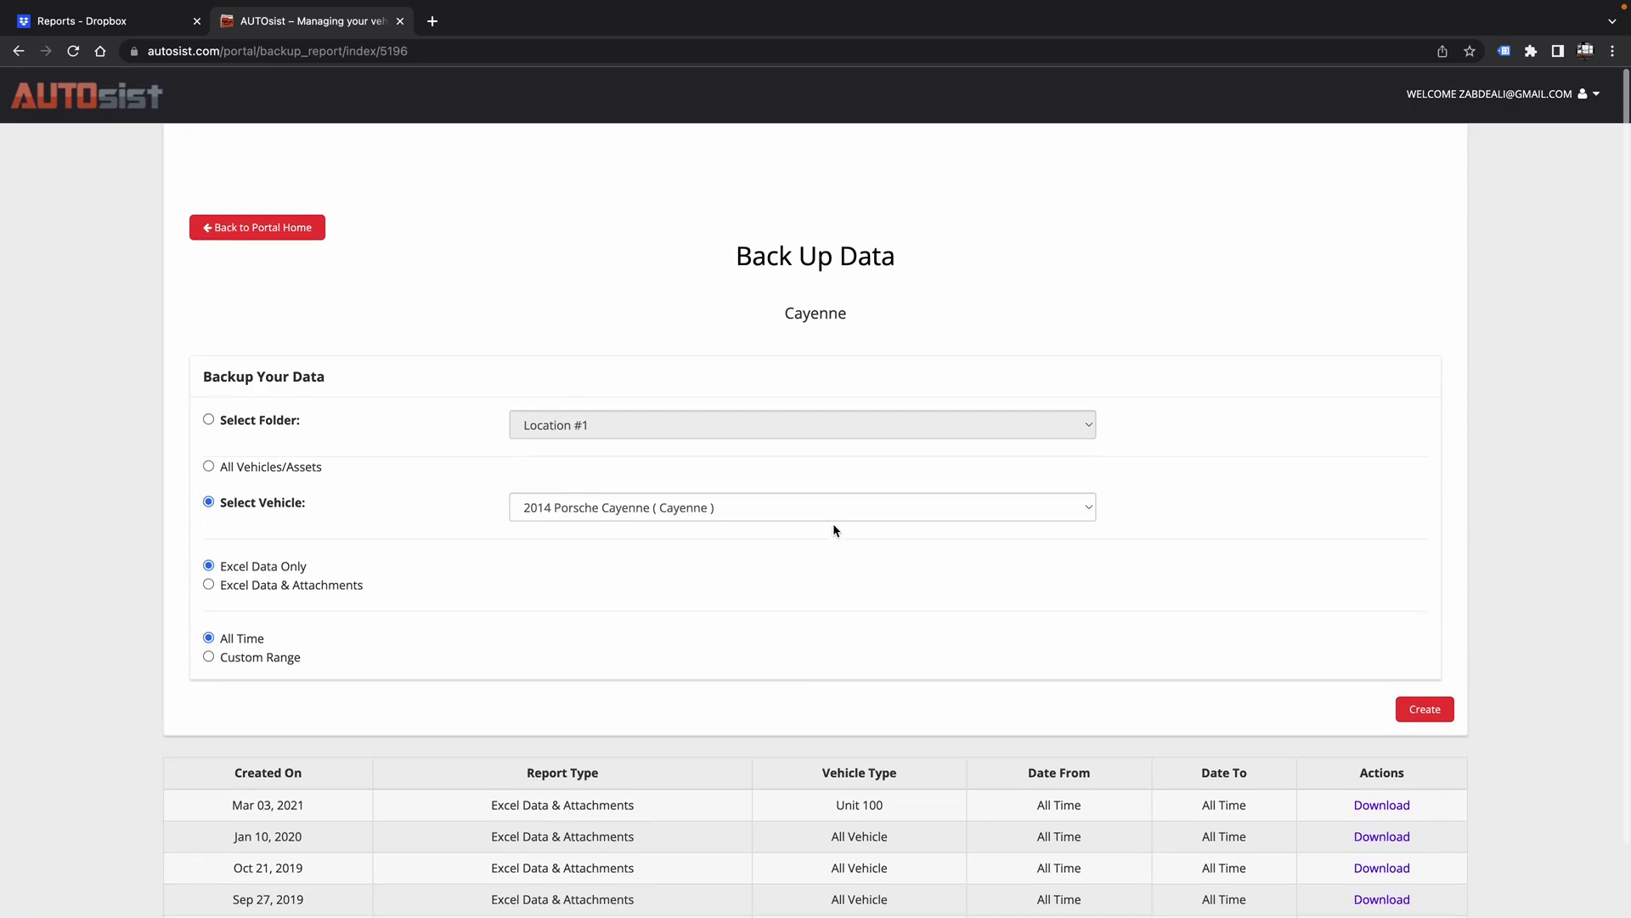
scroll(832, 527, "down", 1)
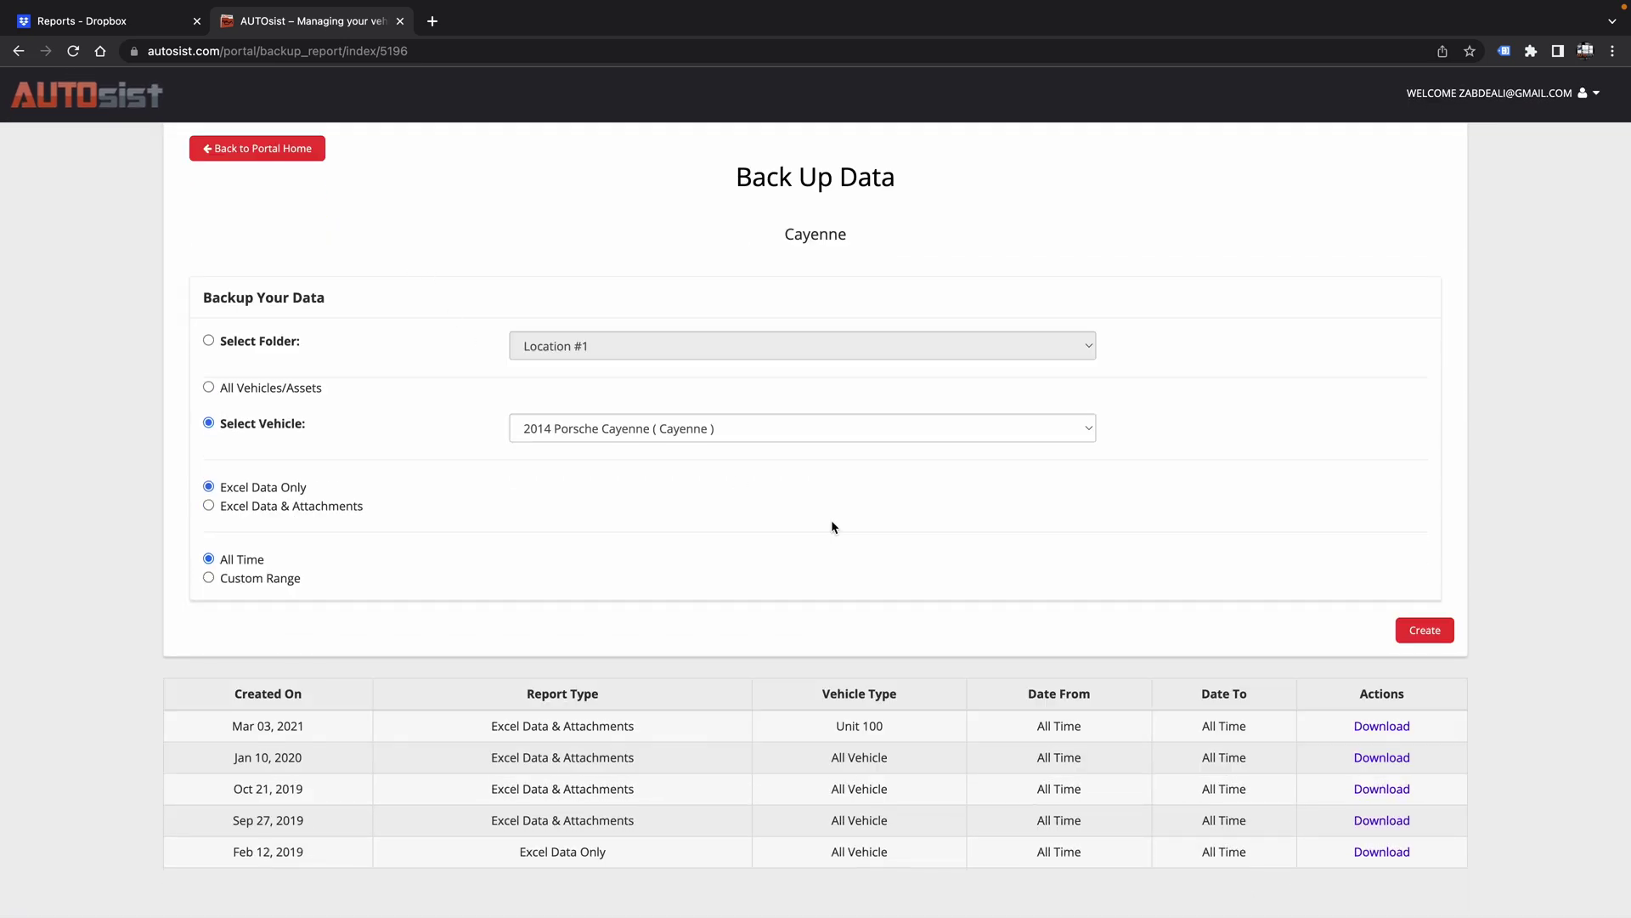
key("super+bracketleft")
scroll(843, 553, "down", 1)
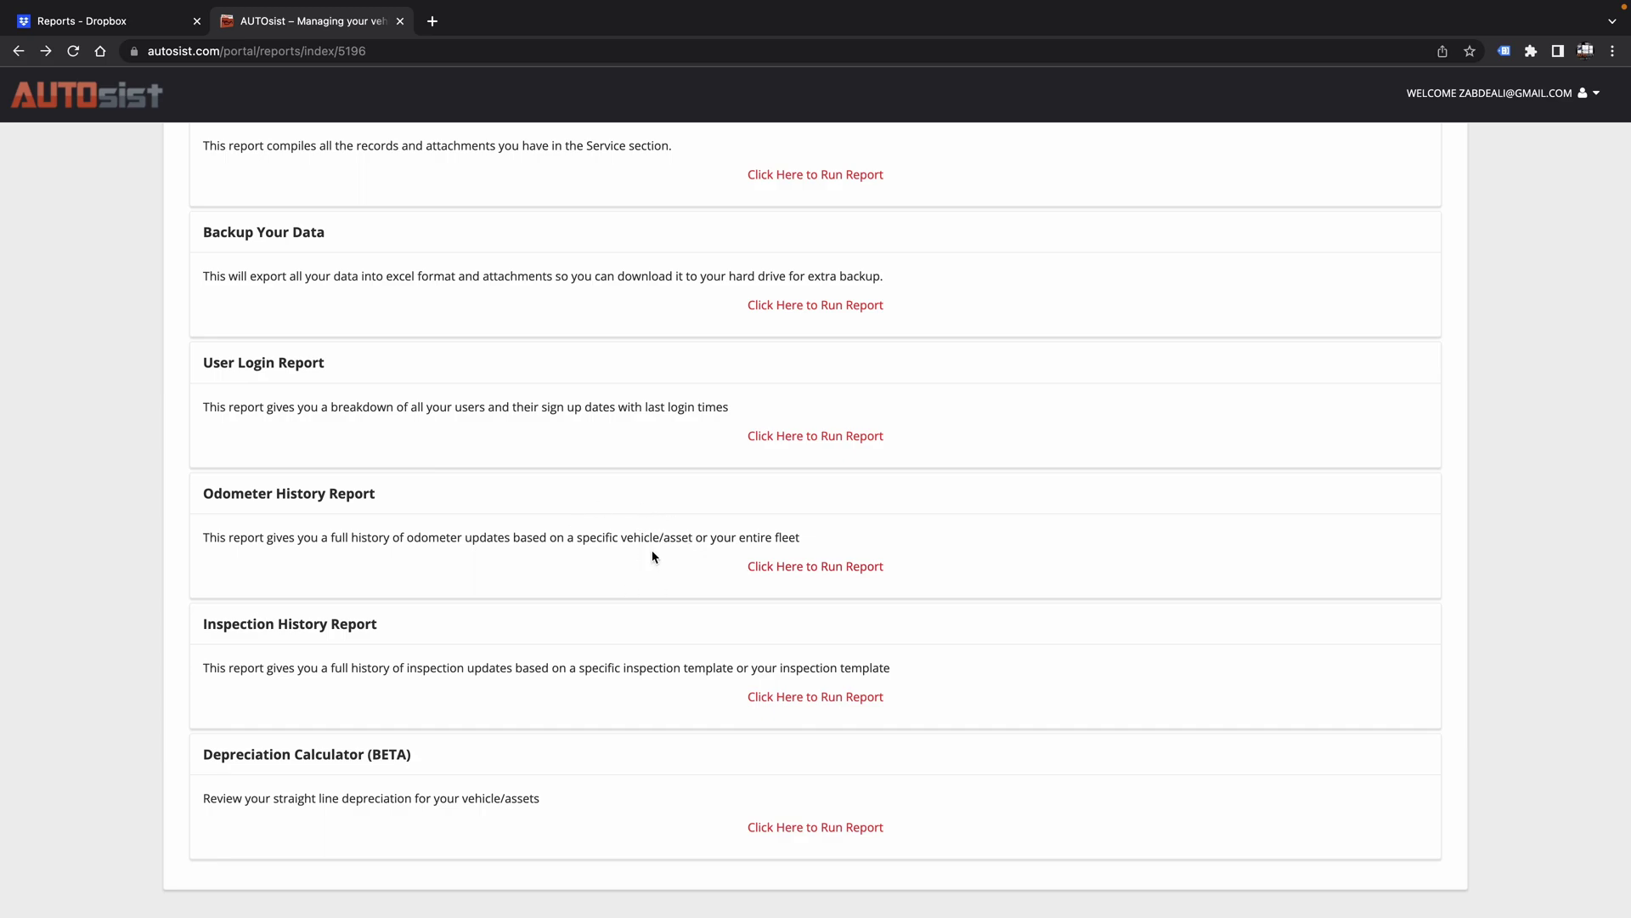
scroll(724, 571, "down", 1)
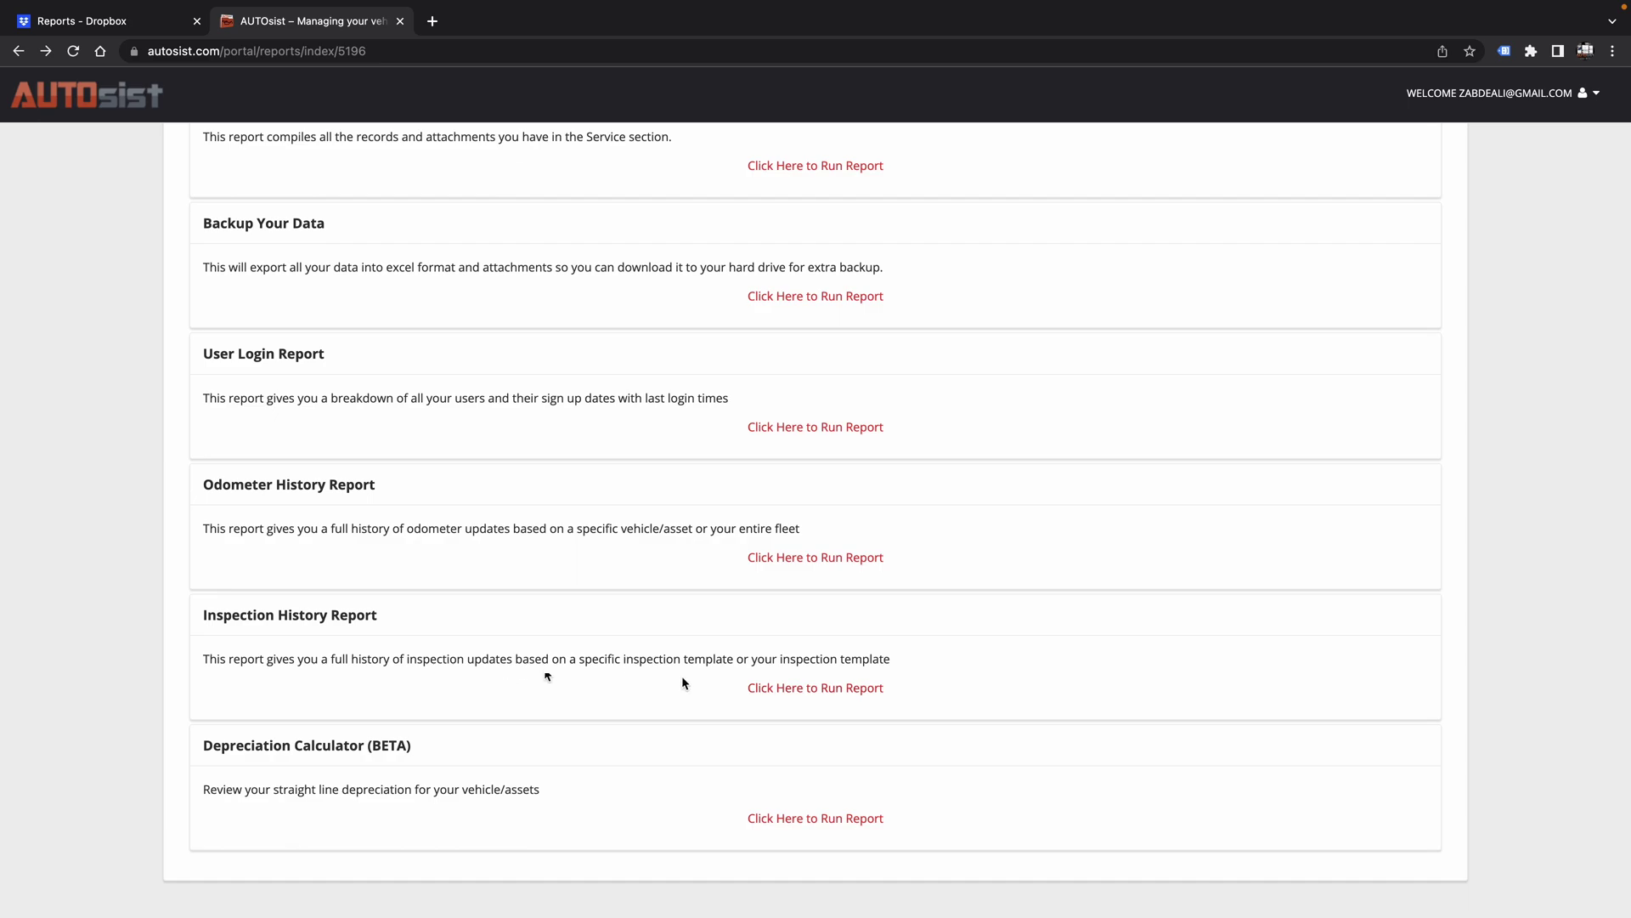
left_click(828, 690)
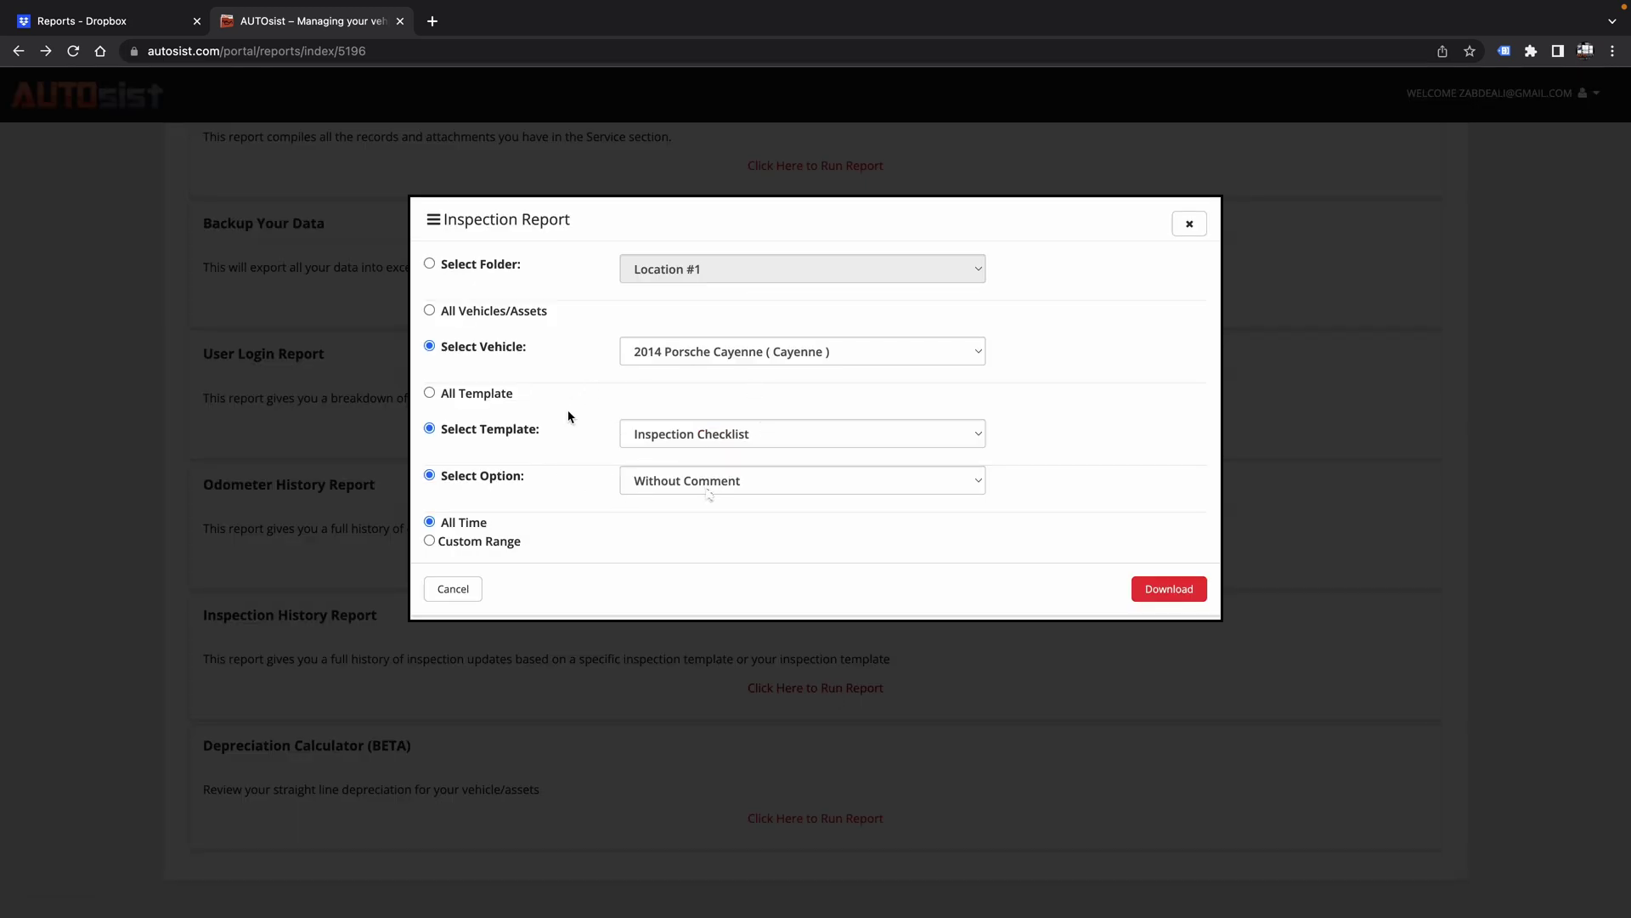
left_click(686, 437)
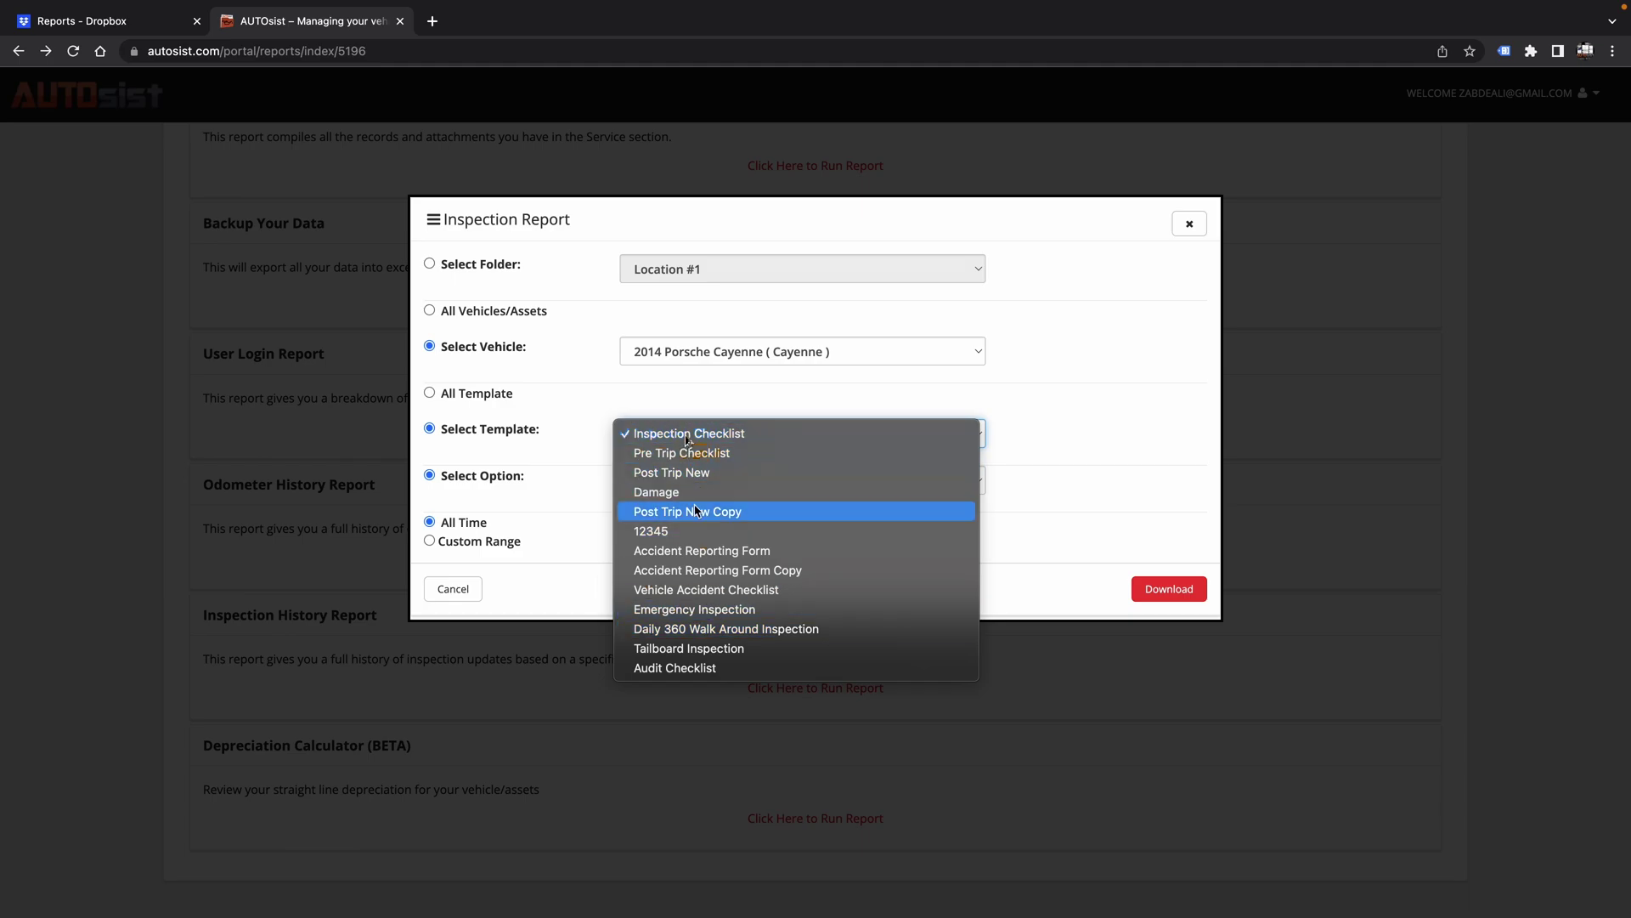
left_click(689, 434)
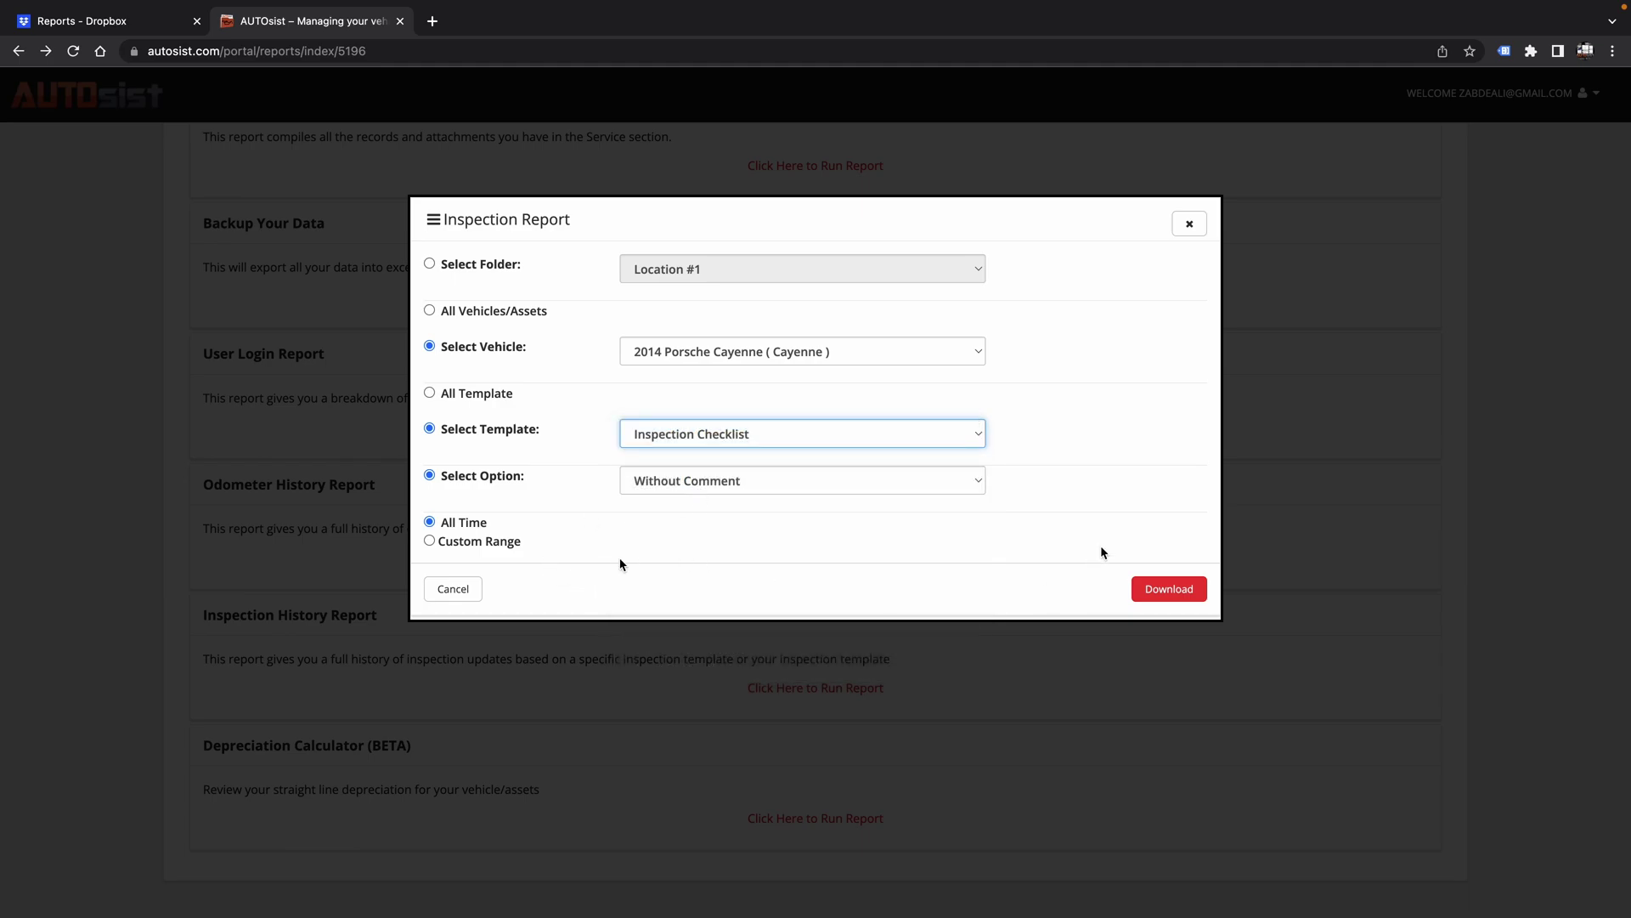
left_click(1190, 224)
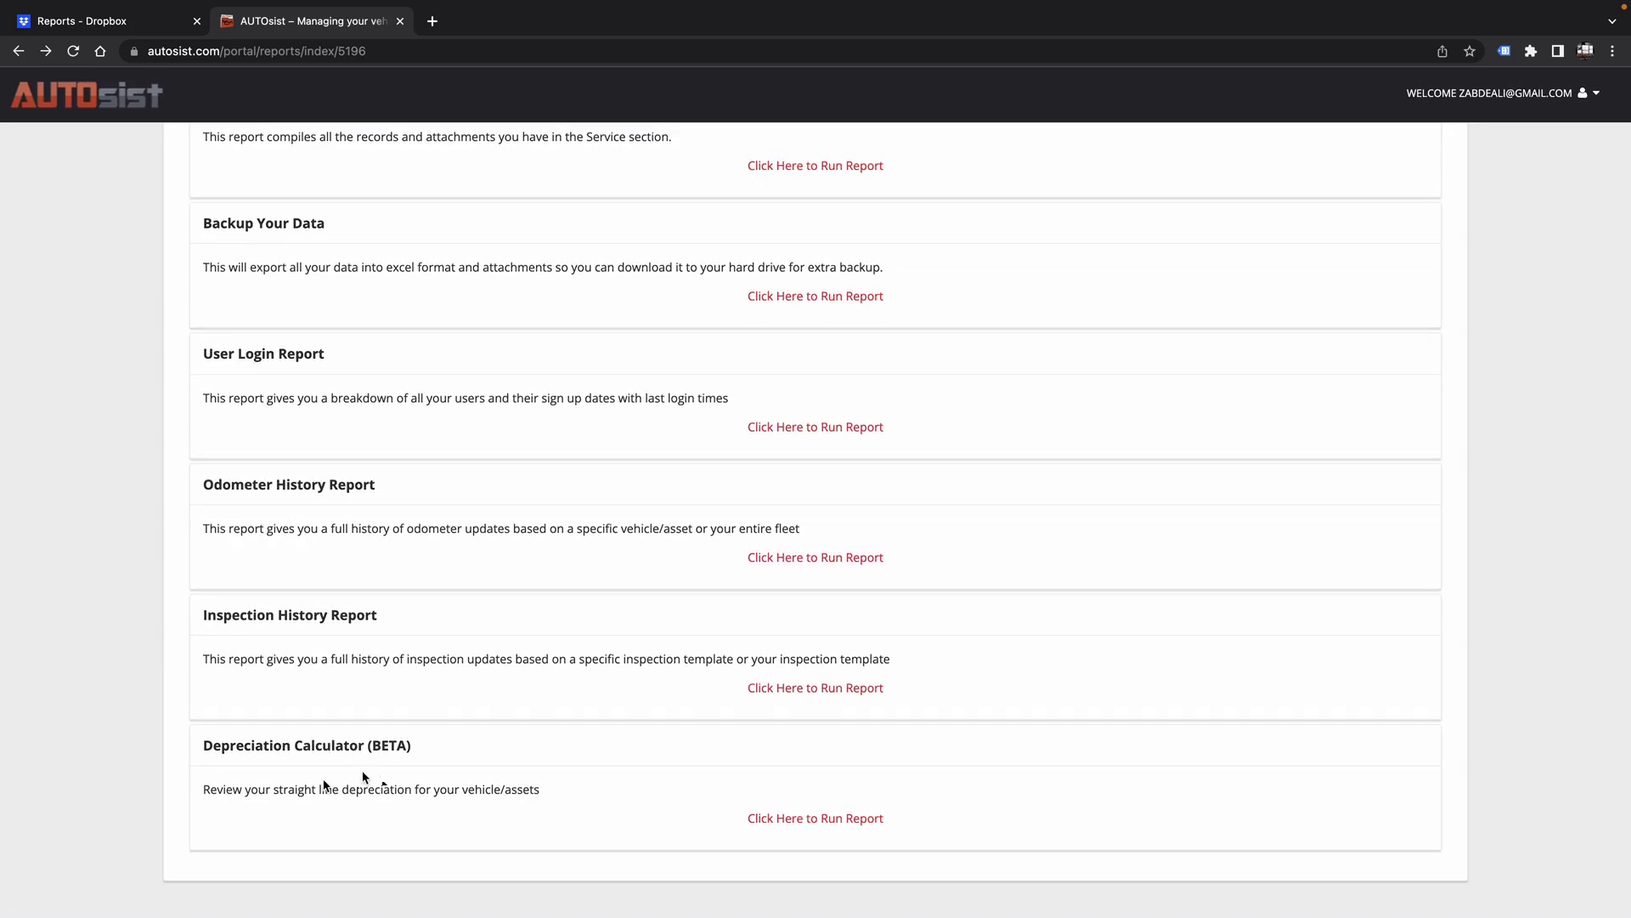
left_click(808, 820)
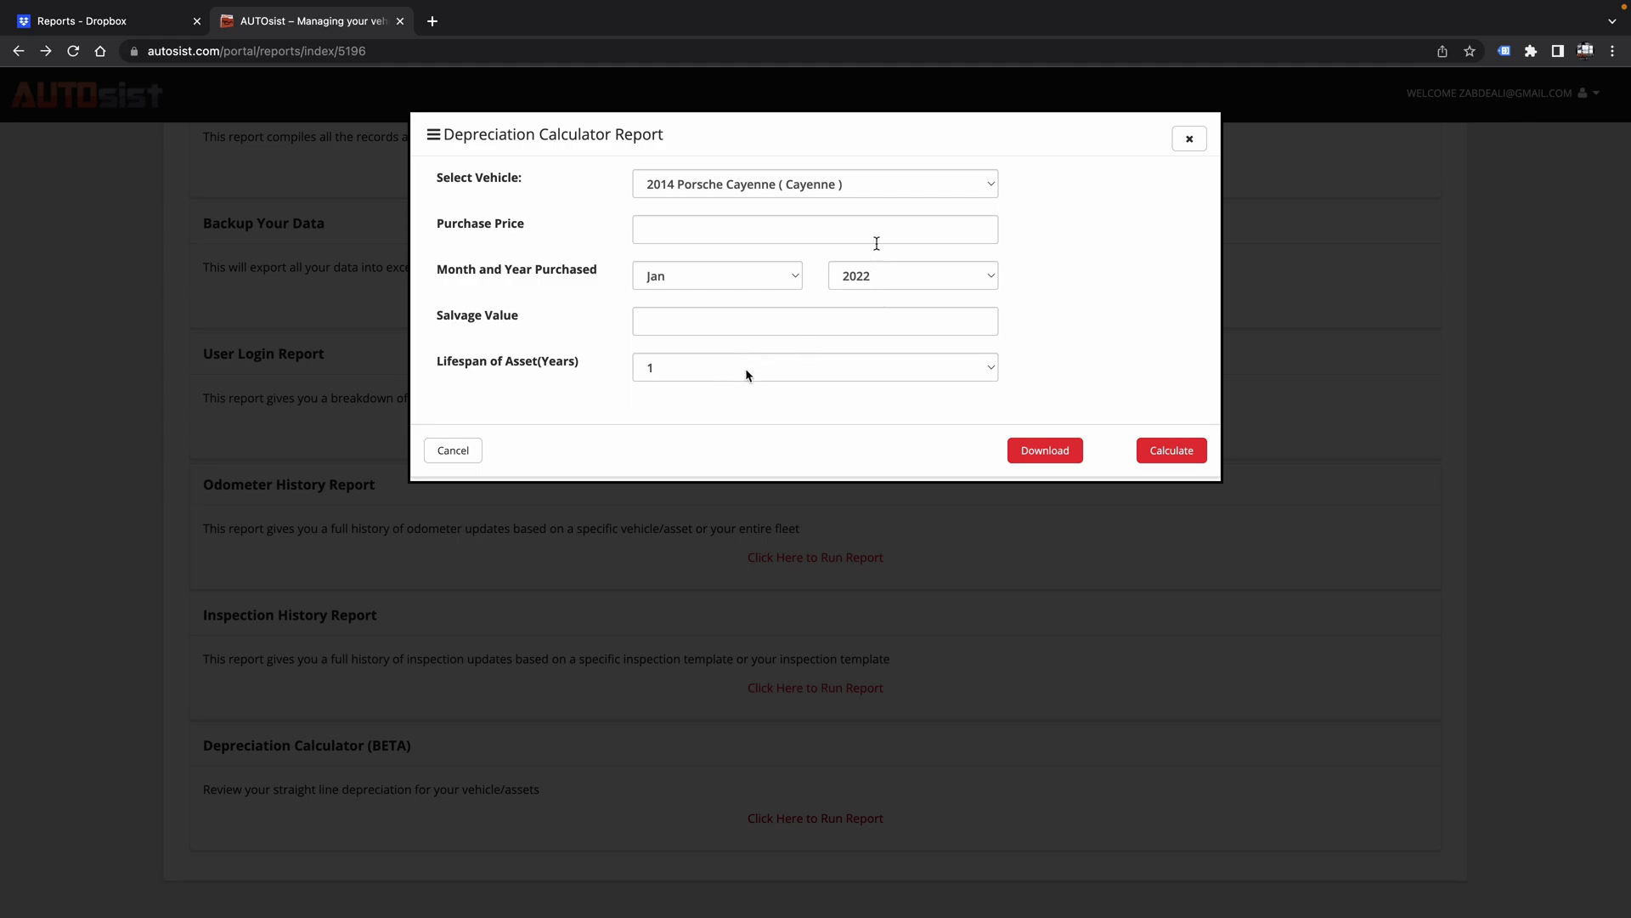
left_click(1188, 140)
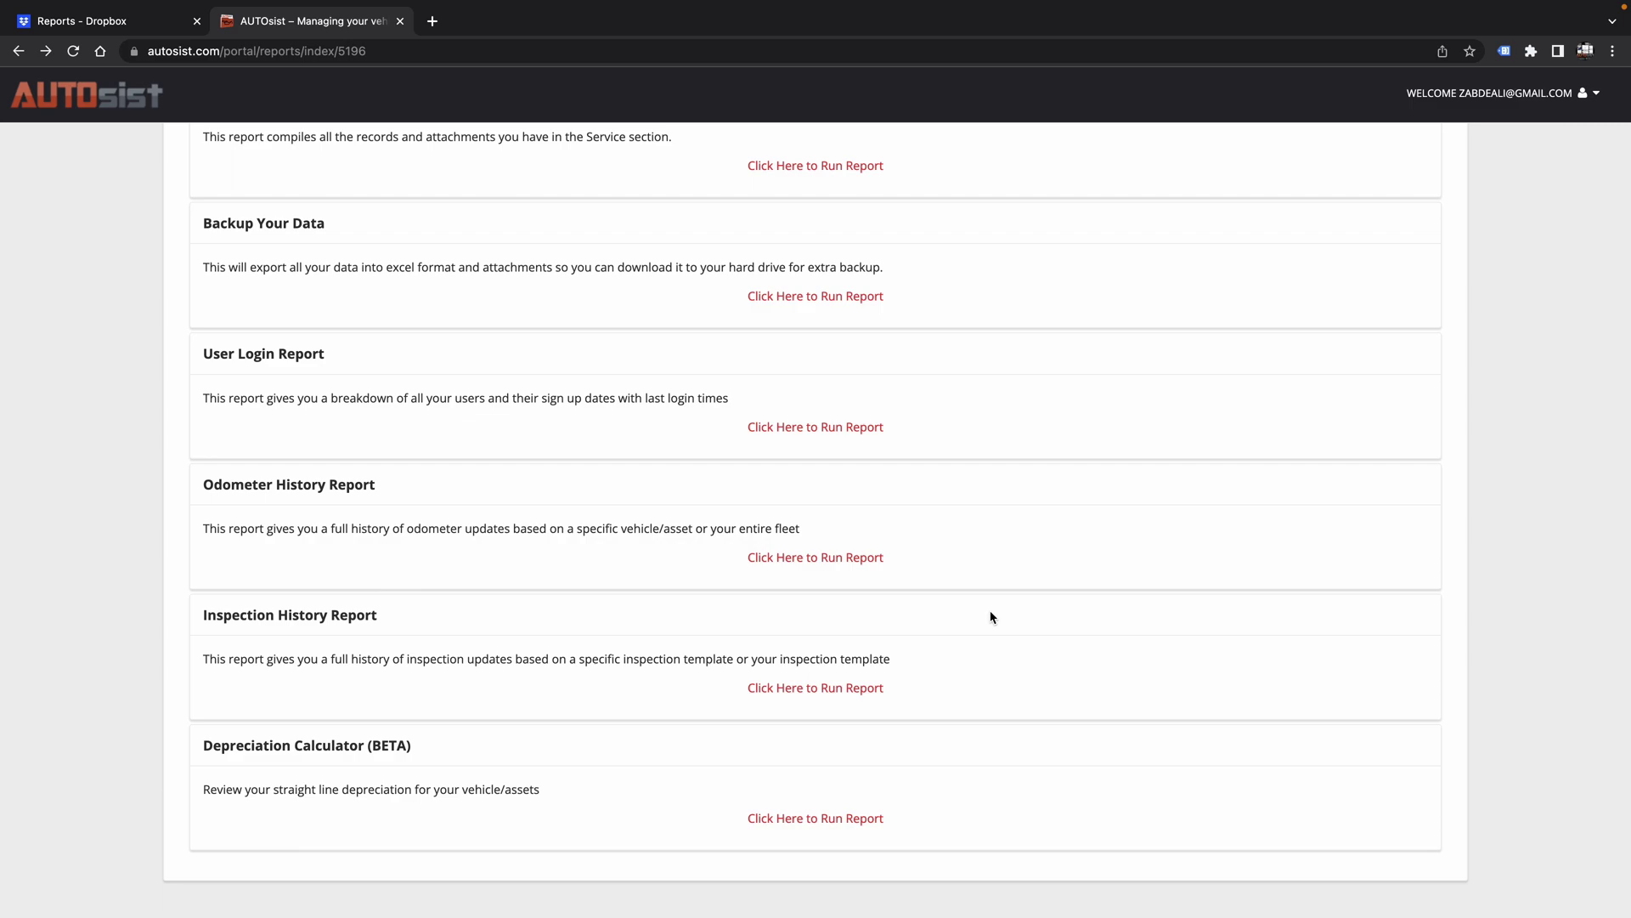
scroll(991, 616, "up", 3)
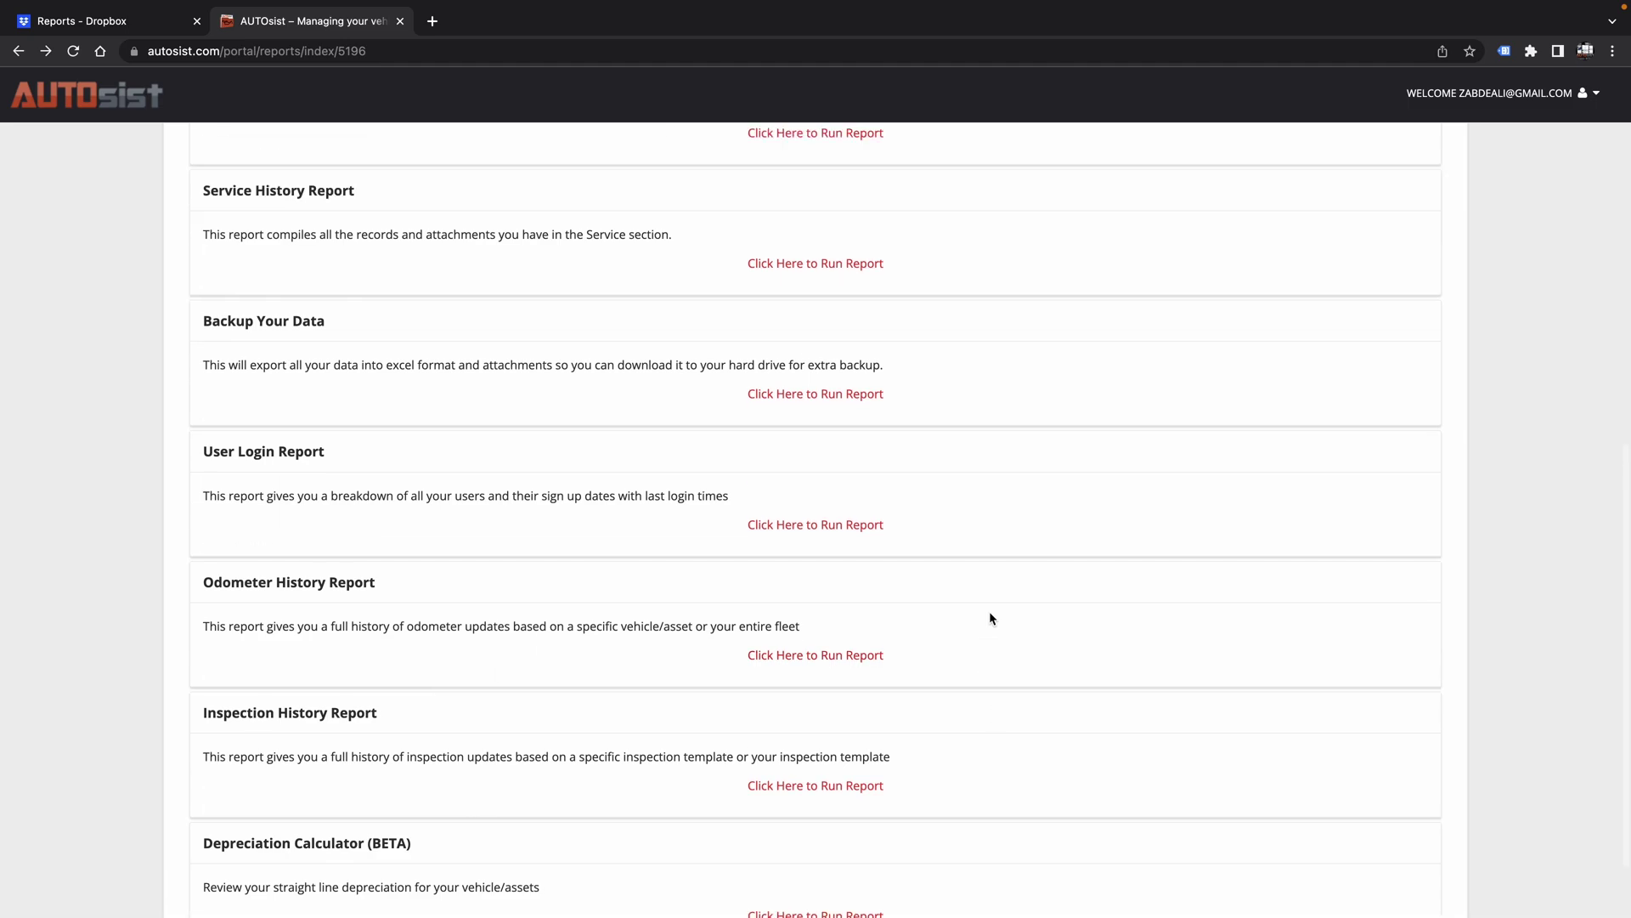